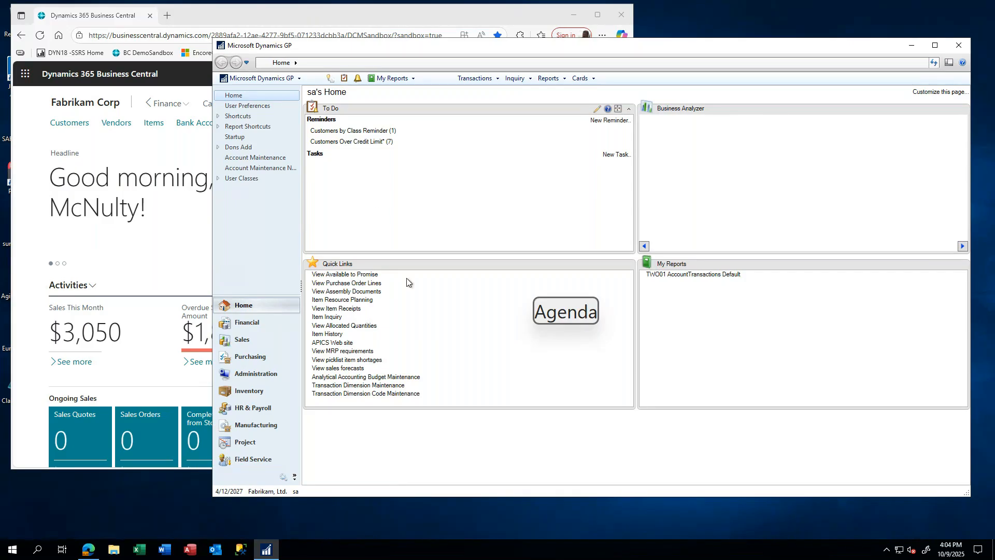
# Step: Open the Sales Transaction Entry window from the Sales area and move it clear for working
pyautogui.click(239, 342)
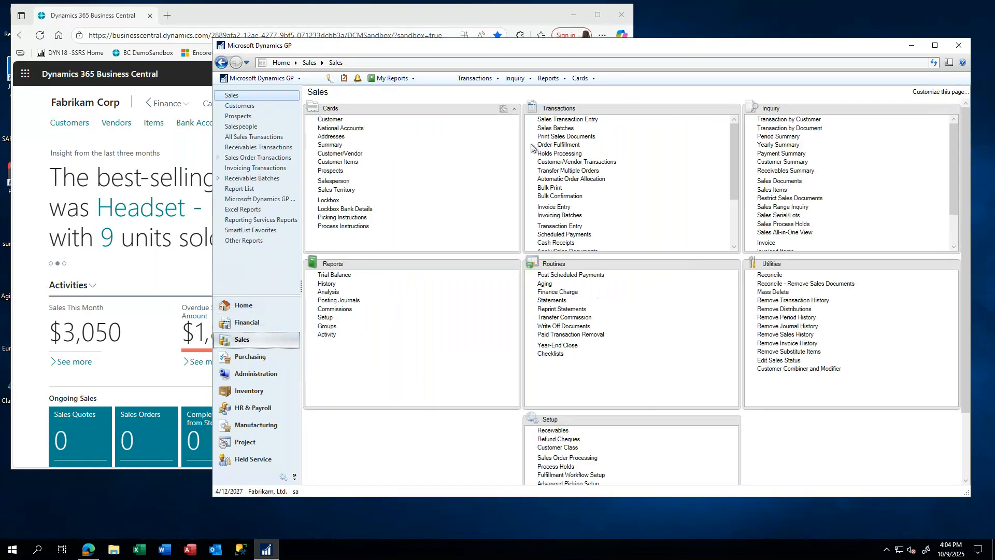
pyautogui.click(575, 120)
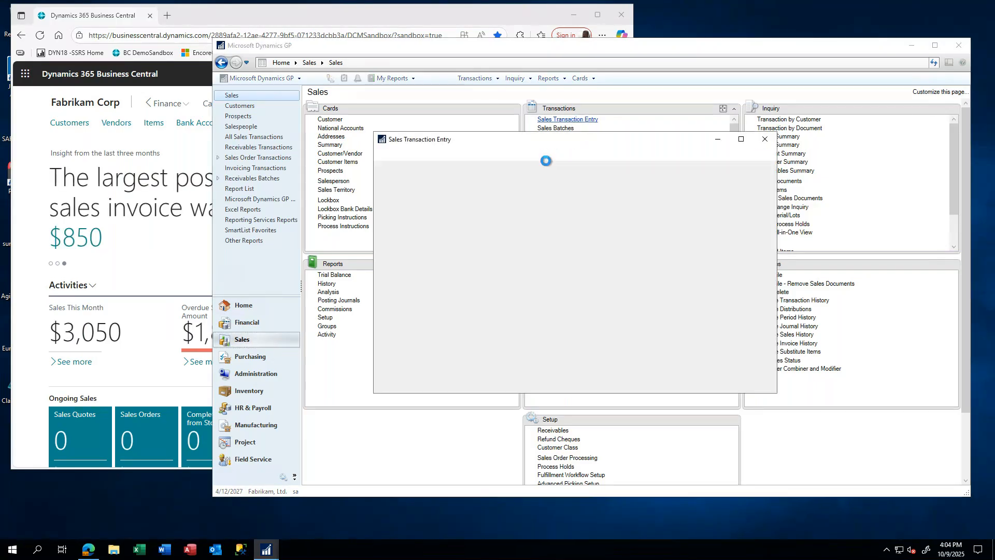
pyautogui.moveTo(552, 144); pyautogui.dragTo(404, 106)
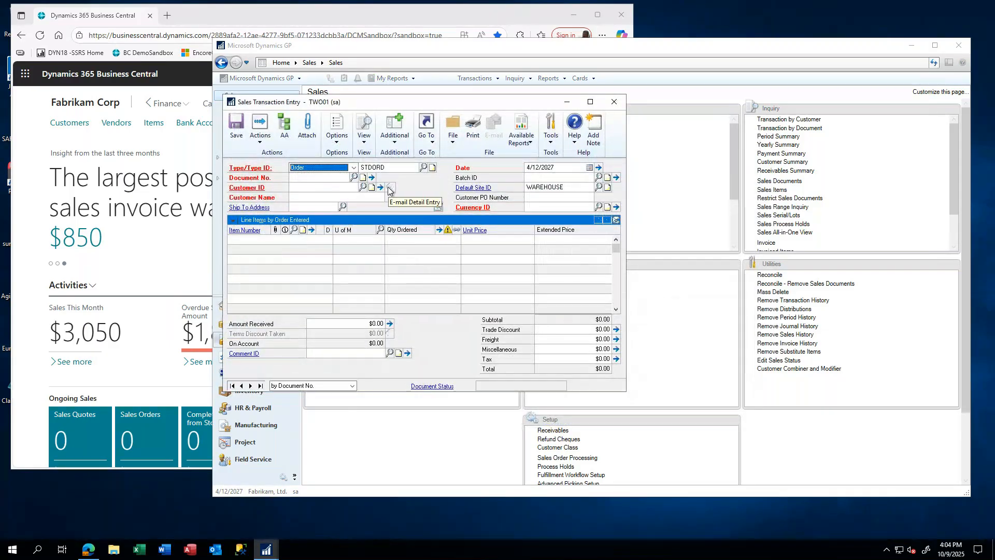
# Step: Review the available sales document types without changing the Order type
pyautogui.click(354, 168)
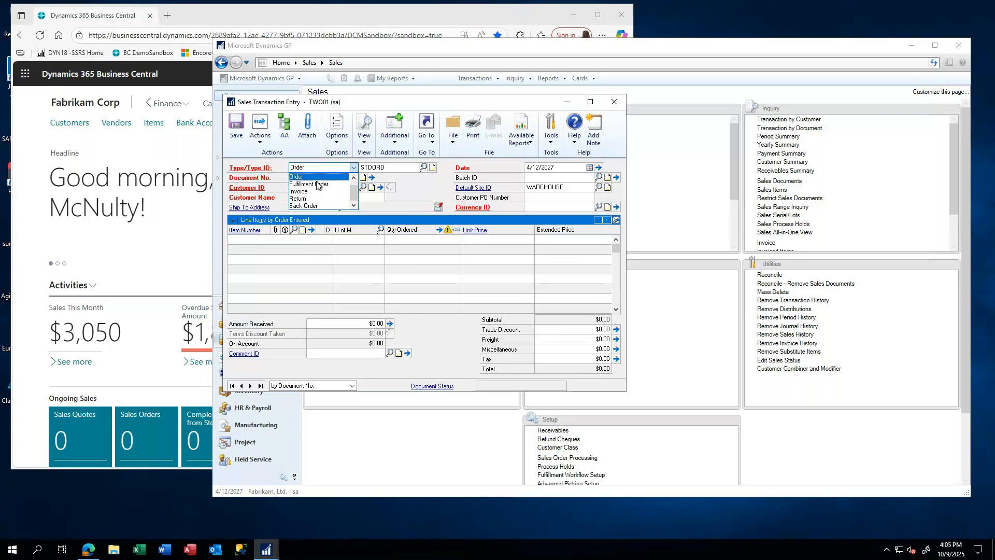
pyautogui.scroll(1, 352, 188)
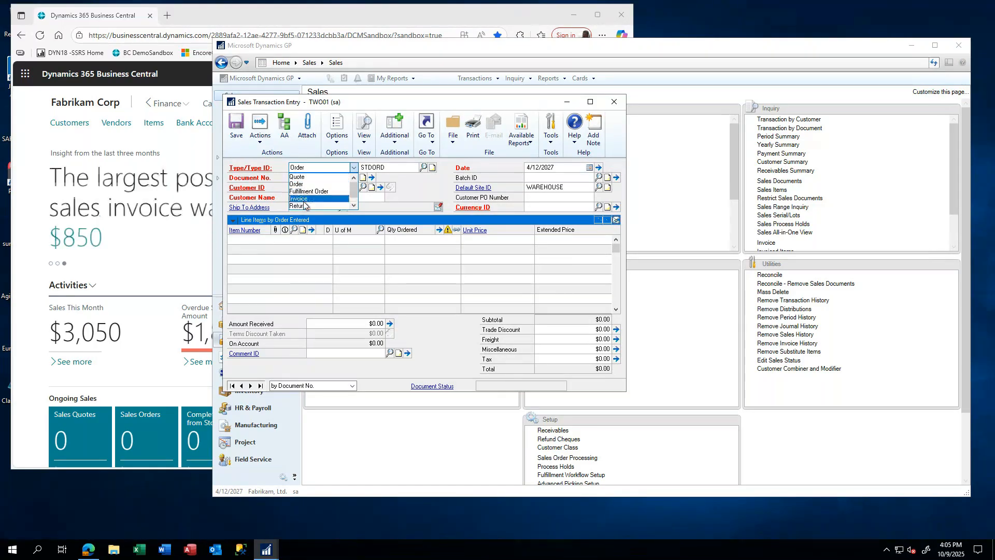
pyautogui.press('Escape')
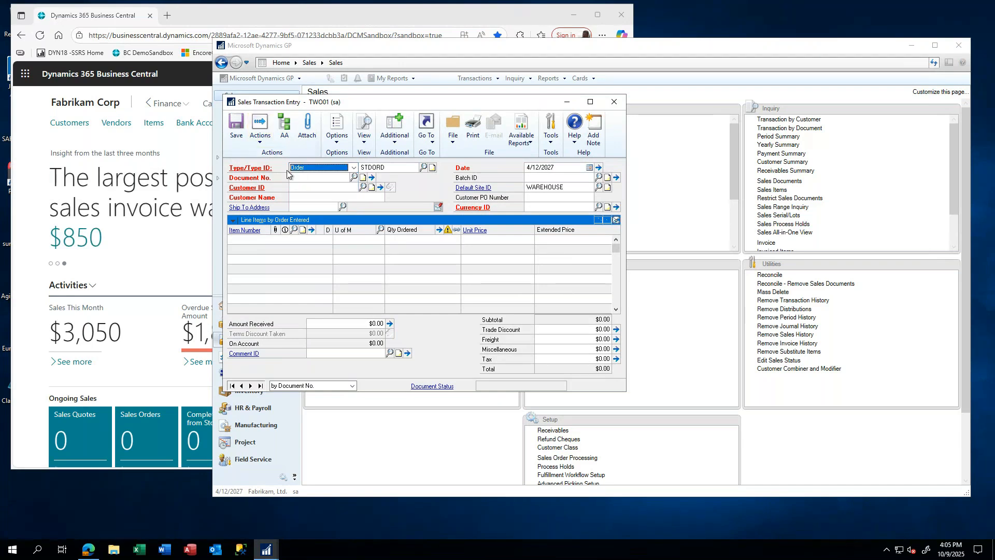
# Step: Start a new standard order and choose Aaron Fitz Electrical as the customer from the customer lookup
pyautogui.click(341, 197)
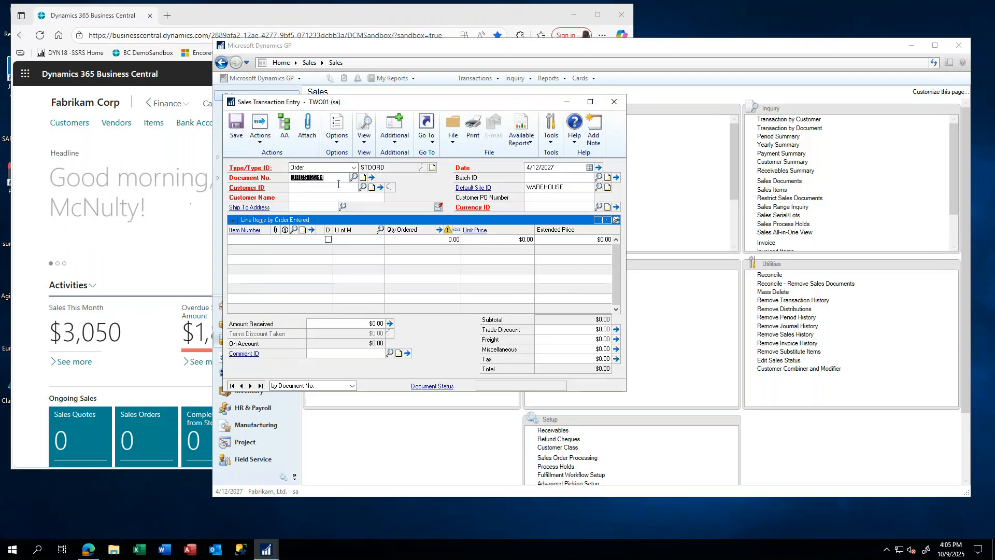
pyautogui.click(364, 190)
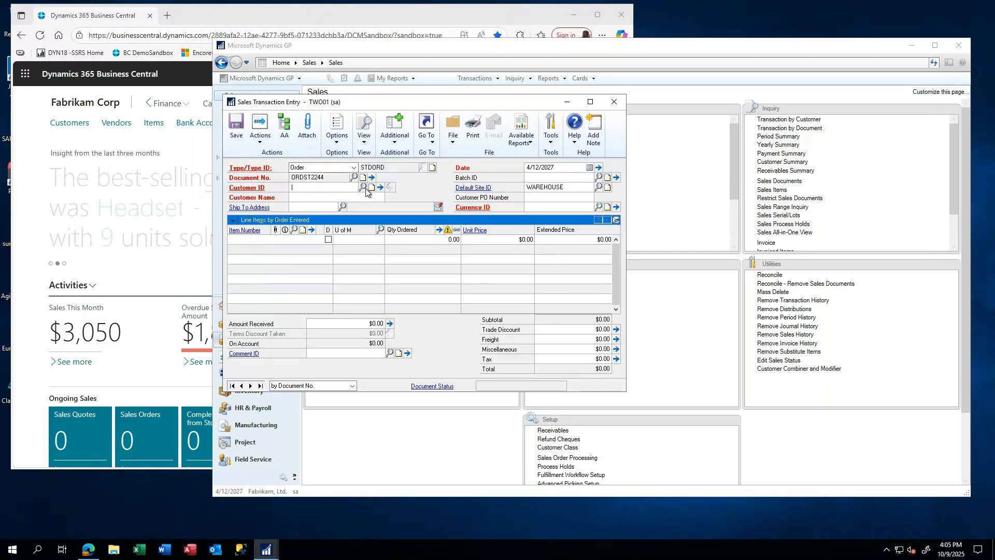
pyautogui.click(364, 187)
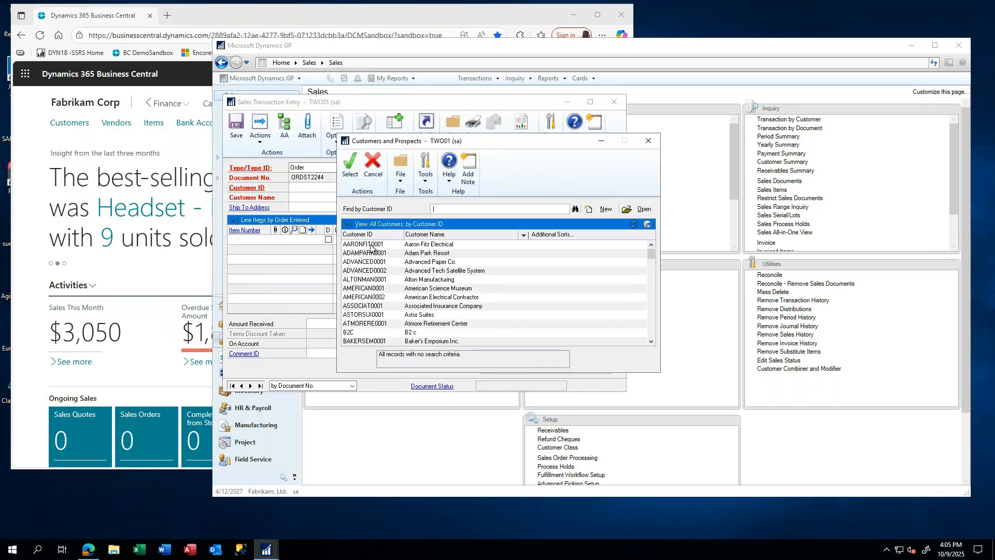
pyautogui.doubleClick(370, 247)
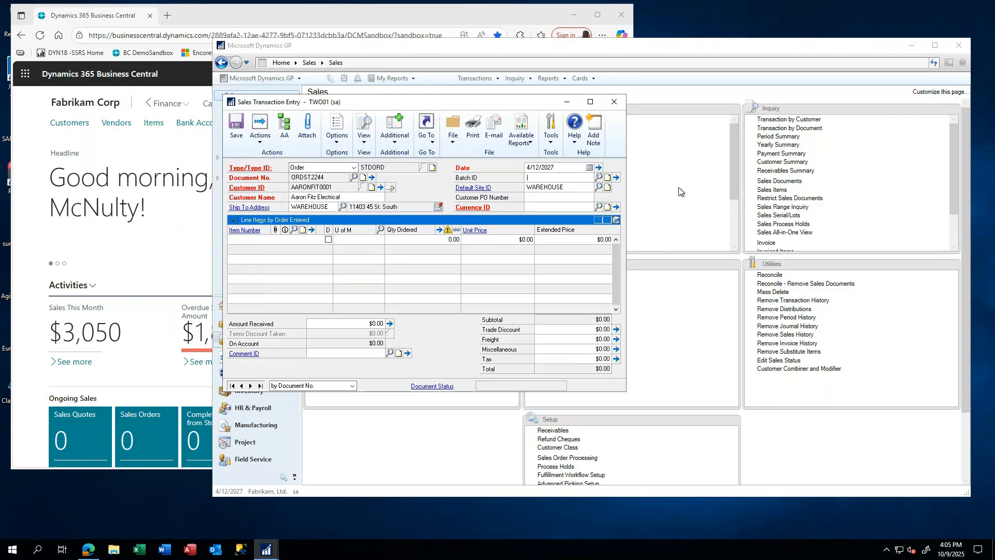
# Step: Assign the order to a new batch named DEMO, creating and saving that batch
pyautogui.write('DEMO')
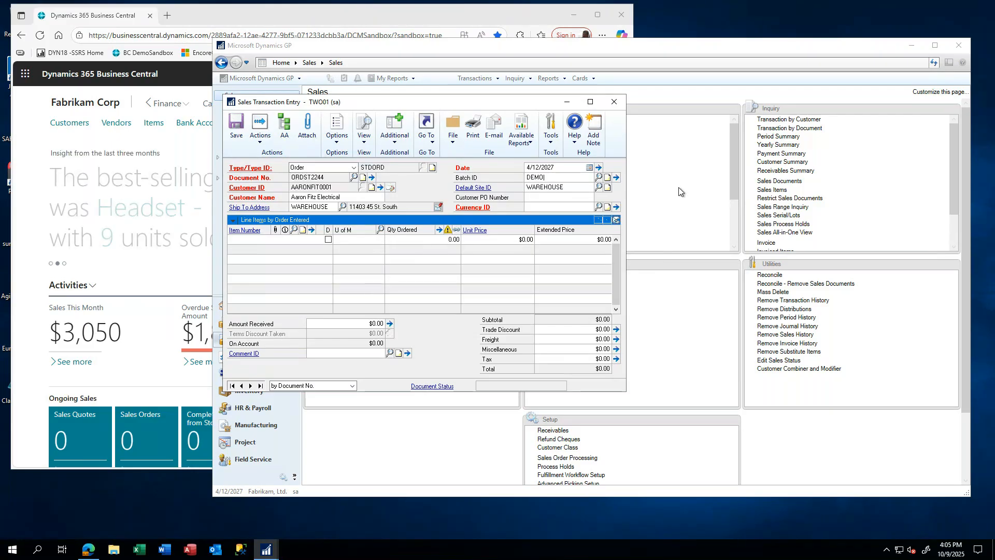
pyautogui.press('Tab')
pyautogui.click(472, 306)
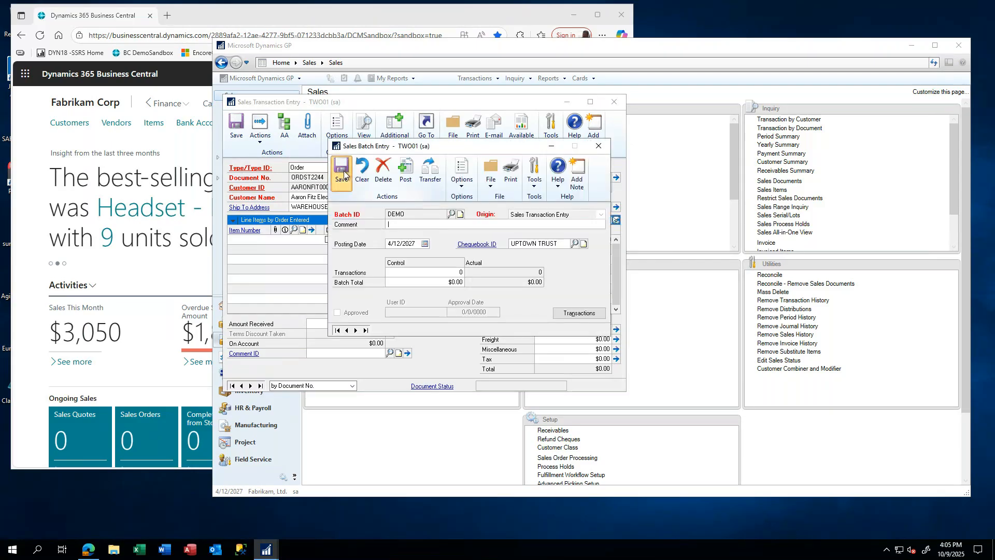
pyautogui.click(341, 174)
pyautogui.press('Tab')
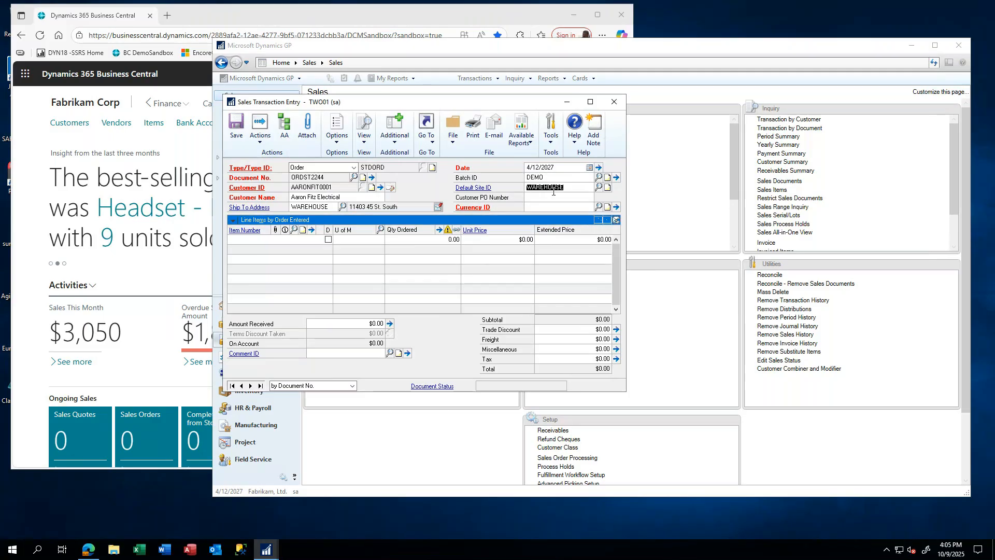
# Step: Set the order's default site to NORTH and its customer PO number to CUST PO
pyautogui.write('NO')
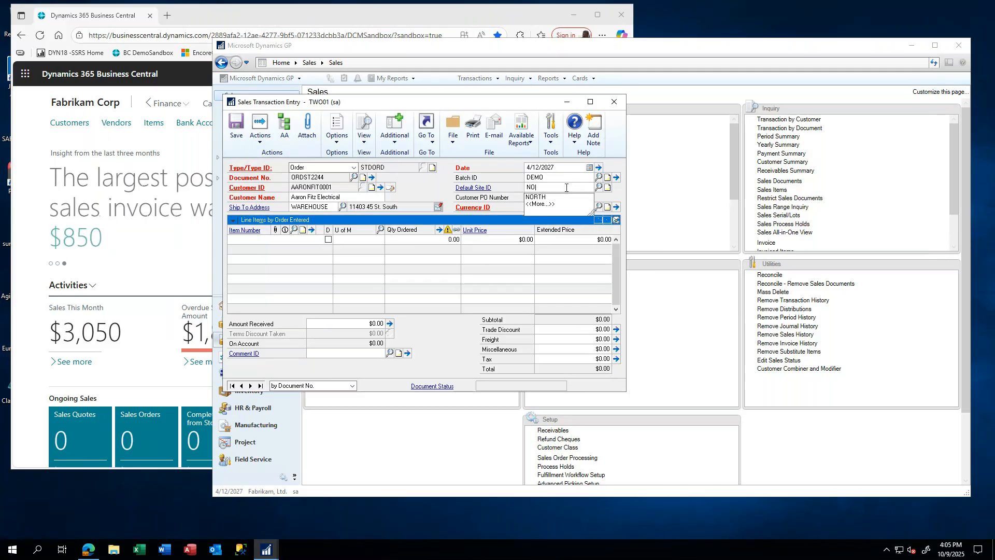
pyautogui.write('RTH')
pyautogui.press('Tab')
pyautogui.press('Tab')
pyautogui.click(540, 199)
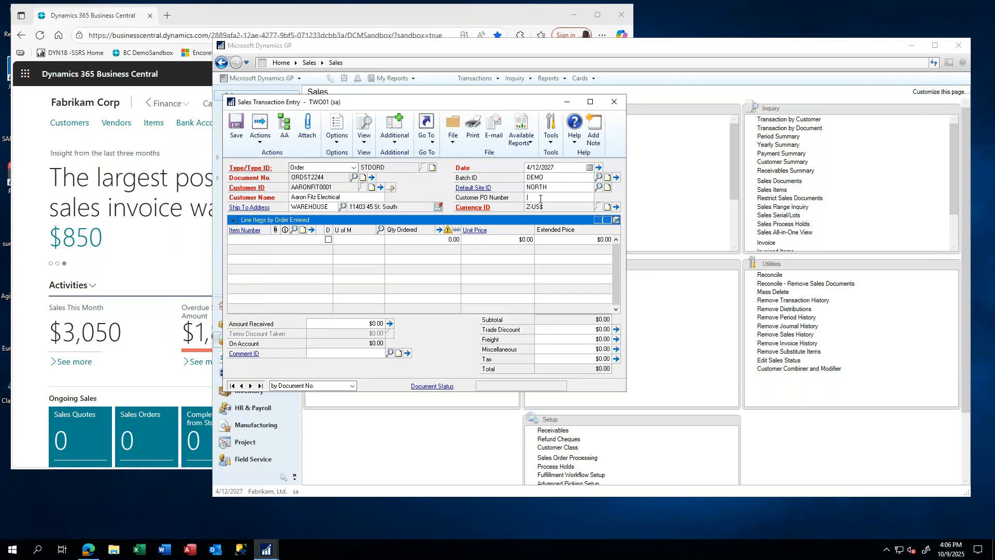
pyautogui.write('CU')
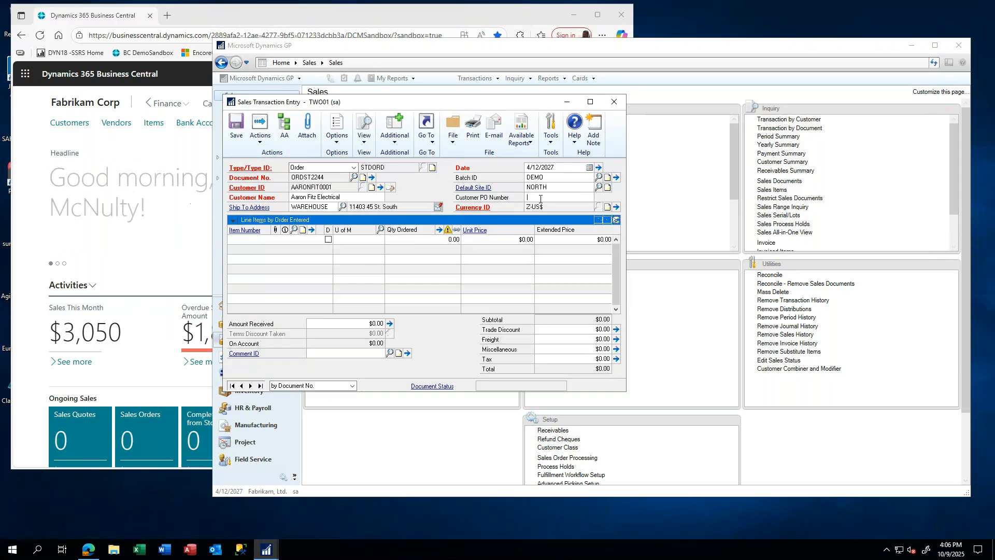
pyautogui.press('Tab')
pyautogui.press('Tab')
pyautogui.press('Tab')
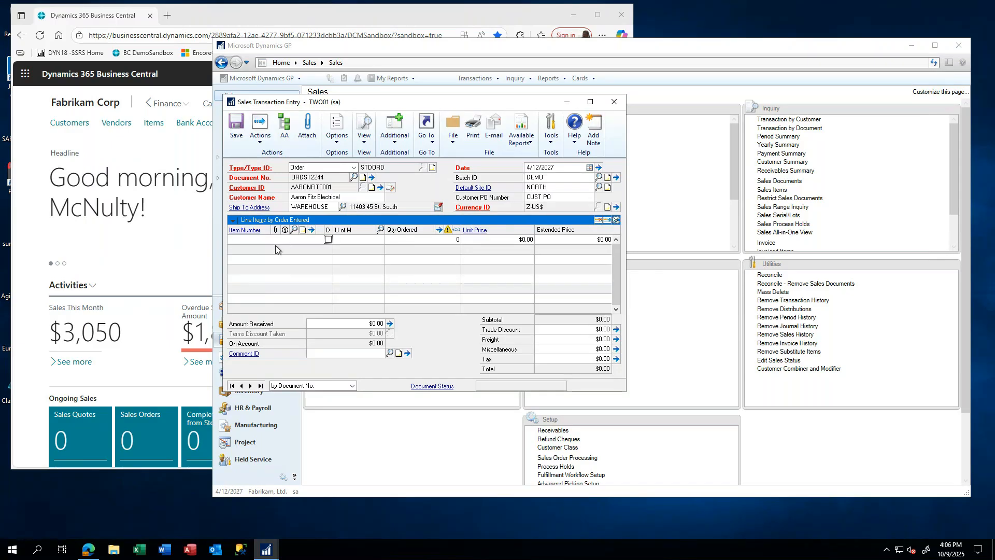
# Step: Add item ACCS-HDS-2EAR as the first order line with a unit price of $100.00
pyautogui.click(264, 239)
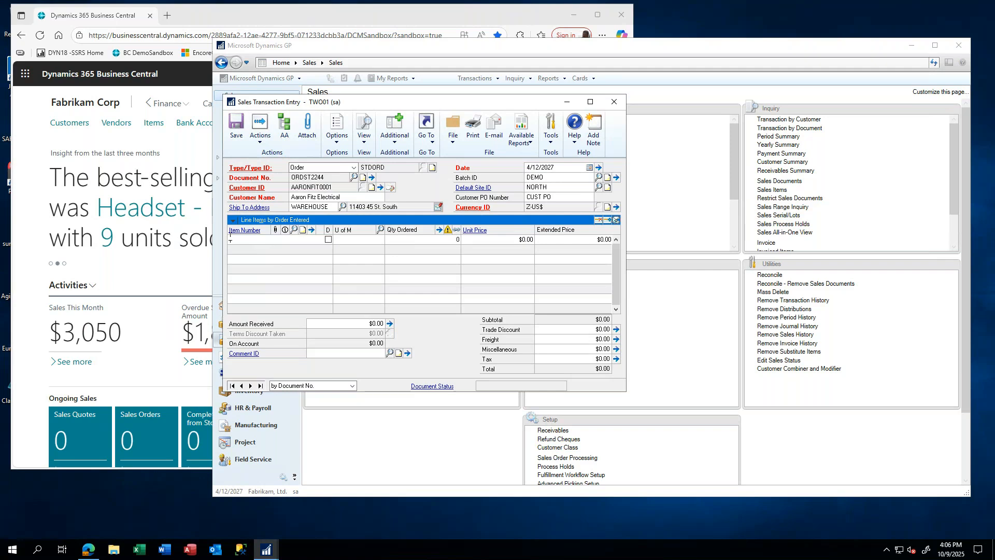
pyautogui.write('ACC')
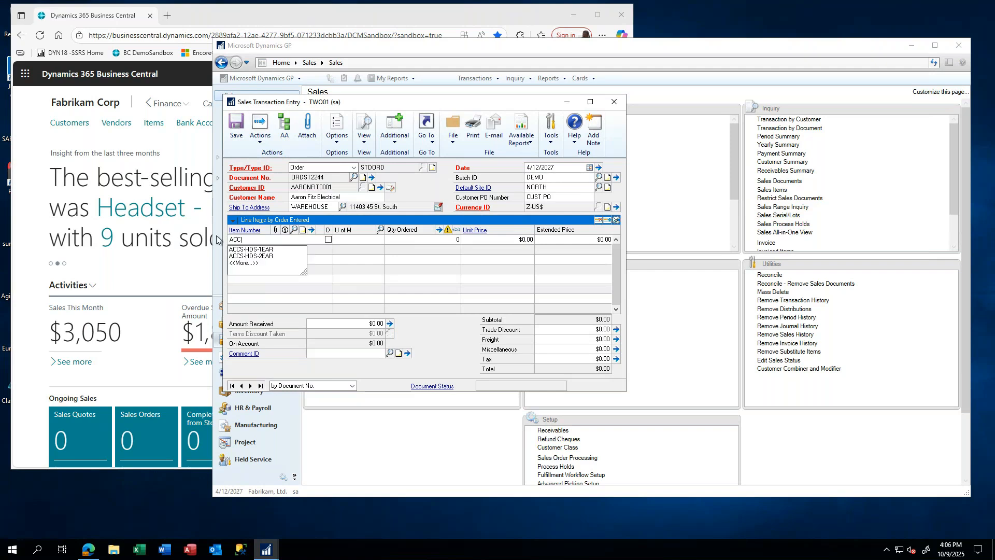
pyautogui.click(293, 229)
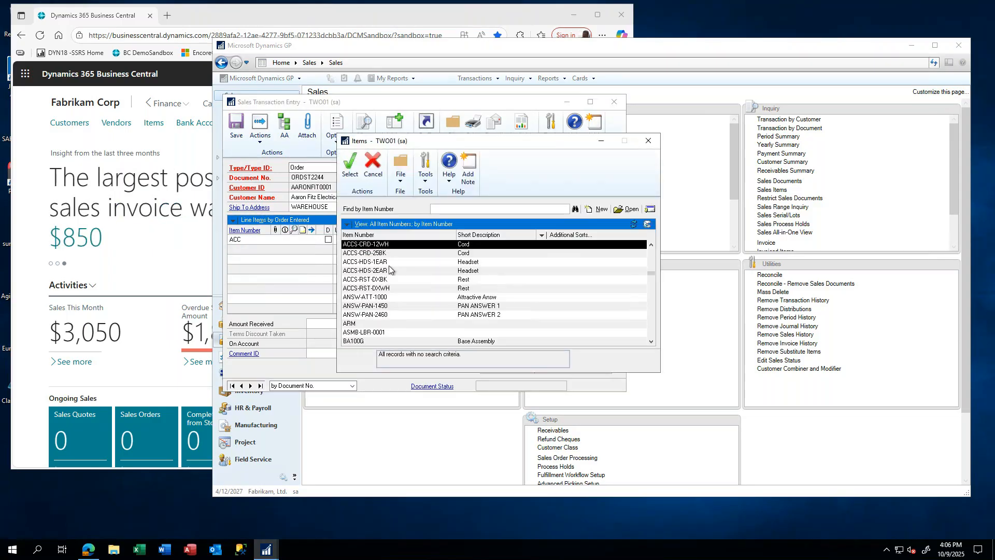
pyautogui.click(376, 271)
pyautogui.doubleClick(376, 272)
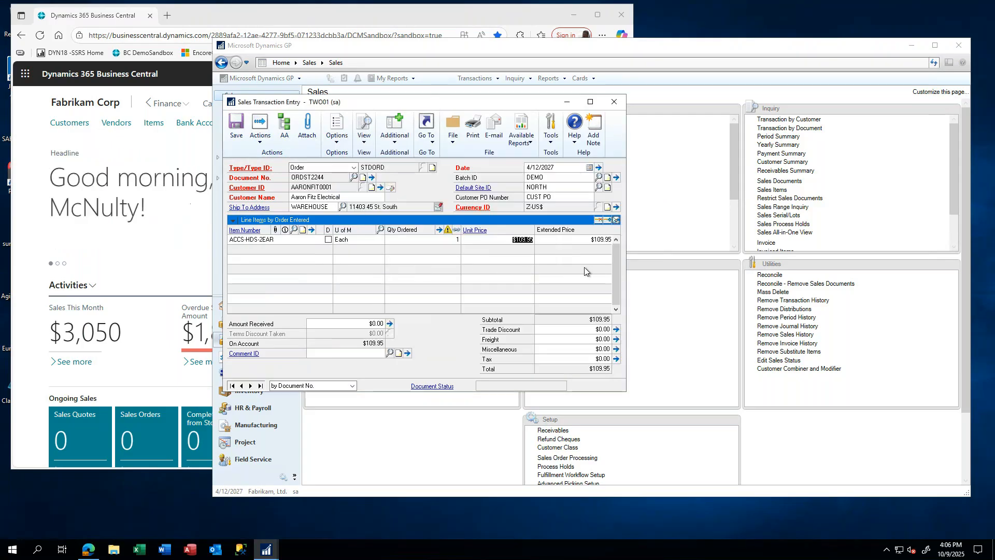
pyautogui.write('10')
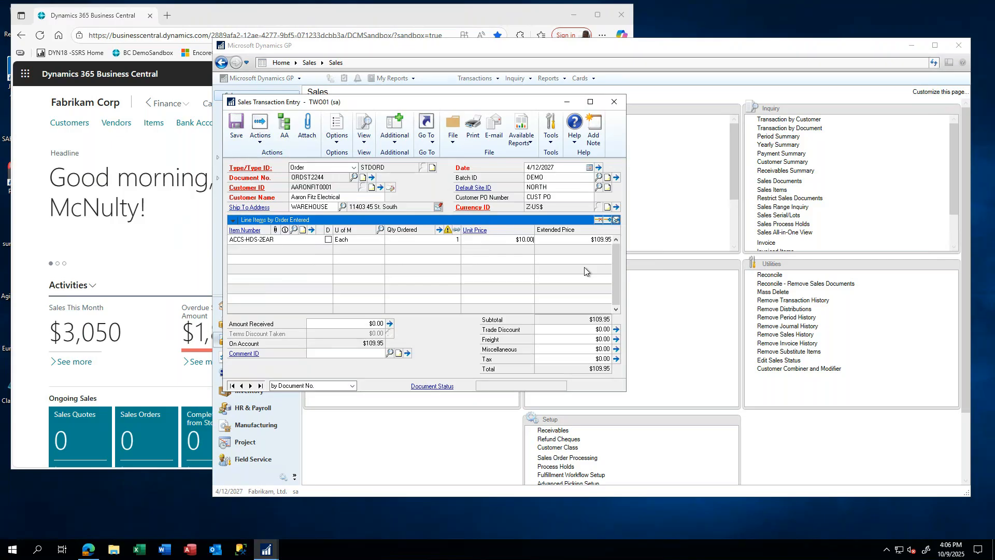
pyautogui.write('0')
pyautogui.press('Tab')
pyautogui.press('Tab')
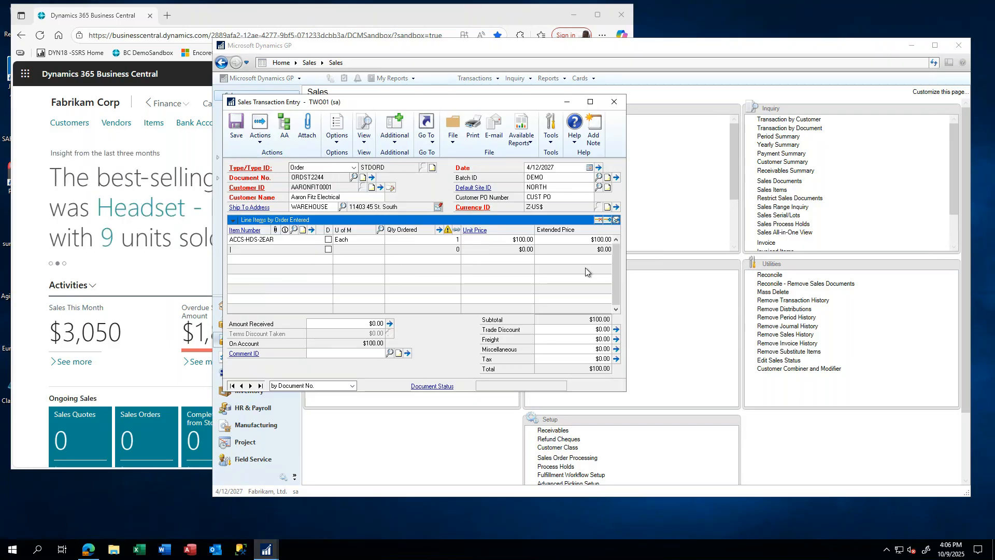
# Step: Add item ACCS-HDS-1EAR as the second order line with a unit price of $75.00
pyautogui.write('ACC')
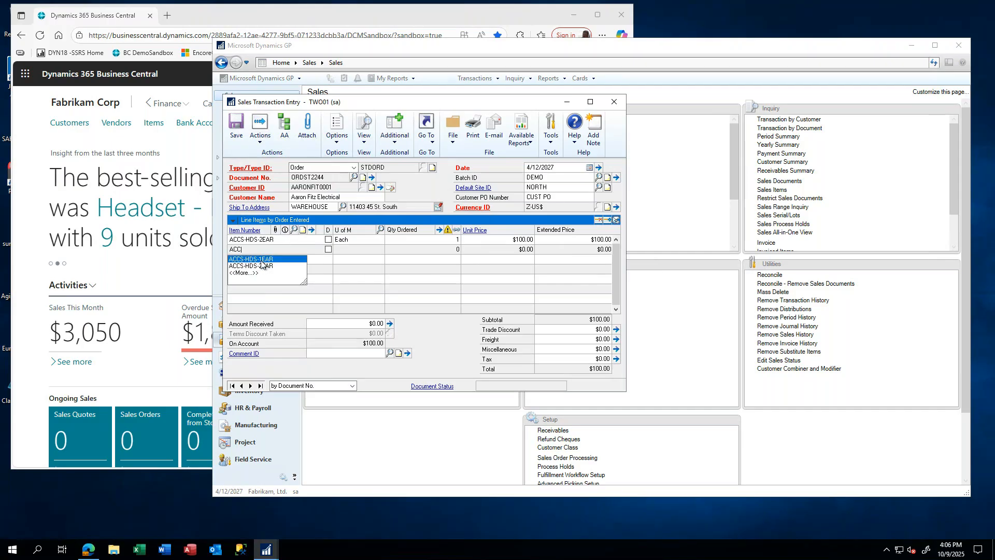
pyautogui.click(261, 259)
pyautogui.press('Tab')
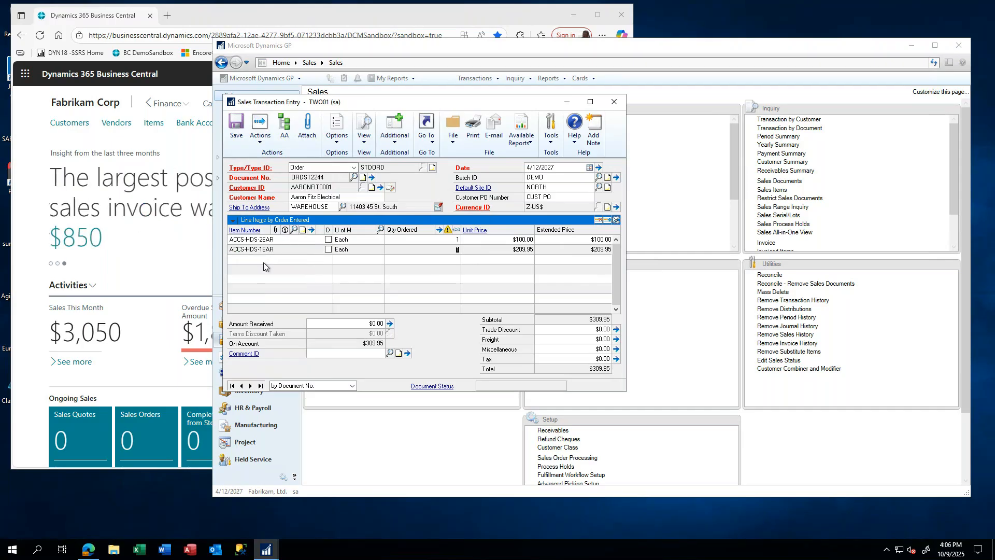
pyautogui.press('Tab')
pyautogui.write('75')
pyautogui.press('Tab')
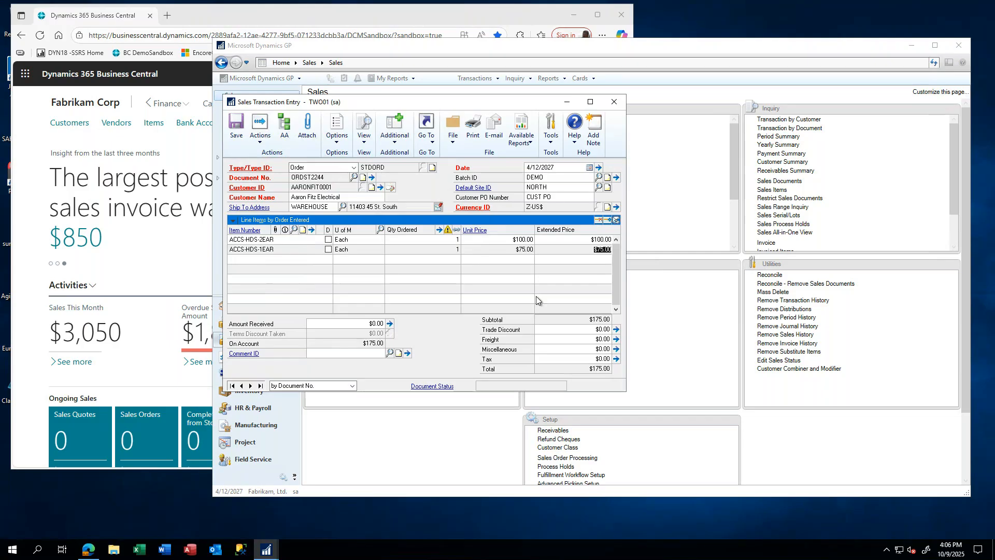
pyautogui.press('Tab')
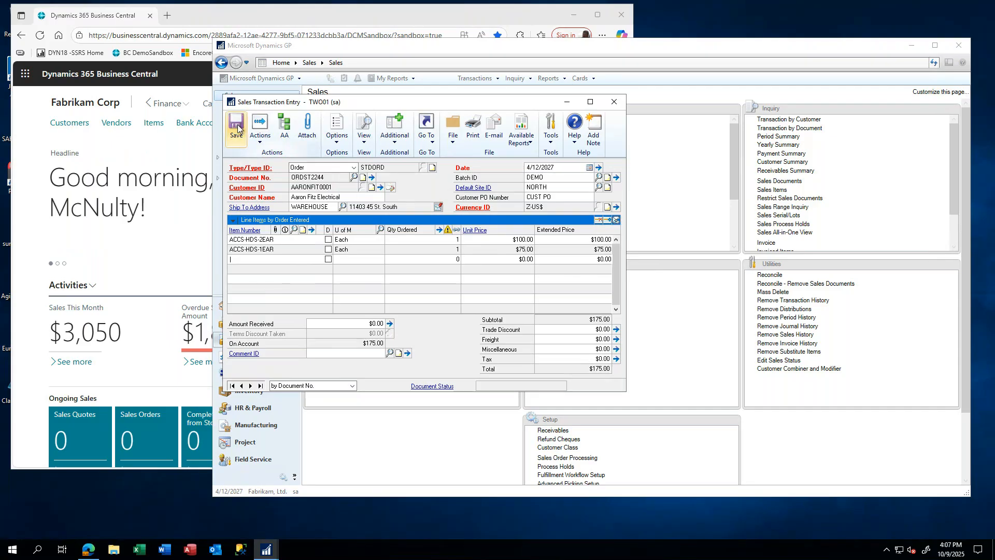
# Step: Close the sales order entry and save the document
pyautogui.click(260, 141)
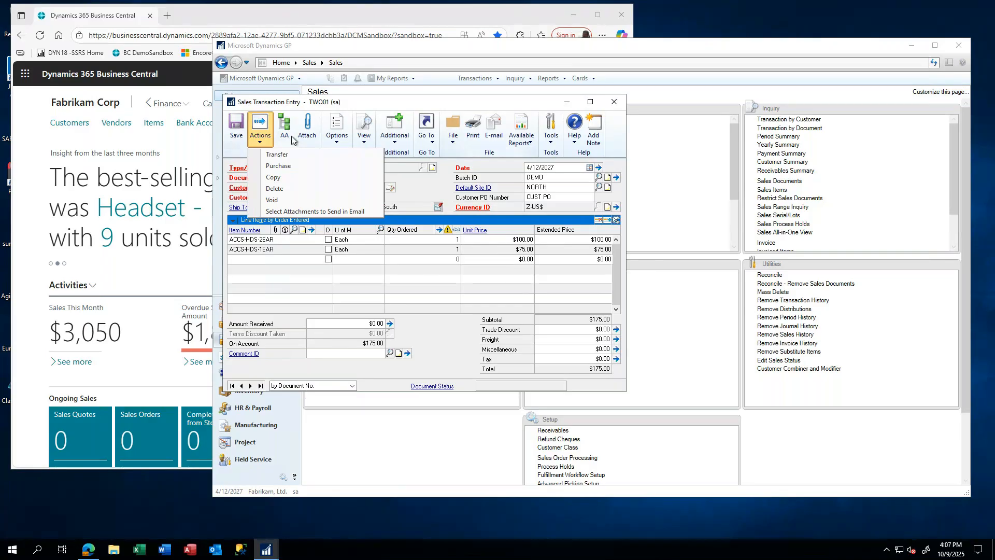
pyautogui.click(614, 102)
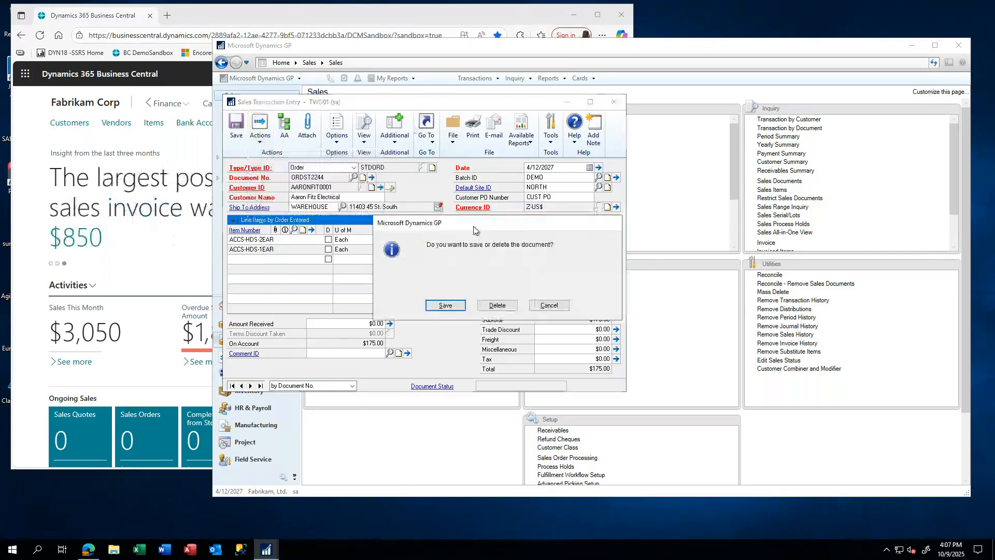
pyautogui.click(449, 306)
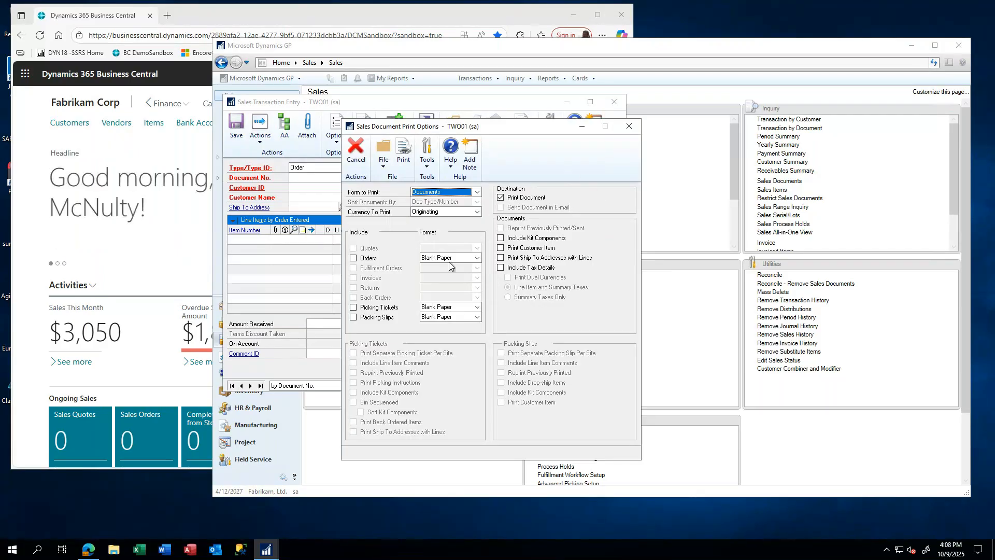
# Step: Print the order document on screen as a Standard report and review its lines and totals
pyautogui.click(365, 259)
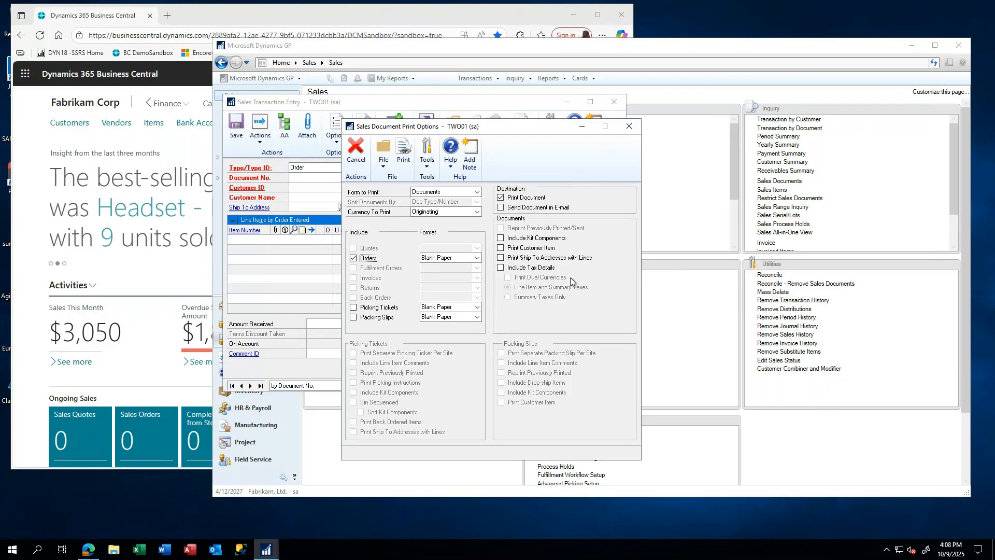
pyautogui.click(408, 150)
pyautogui.click(467, 266)
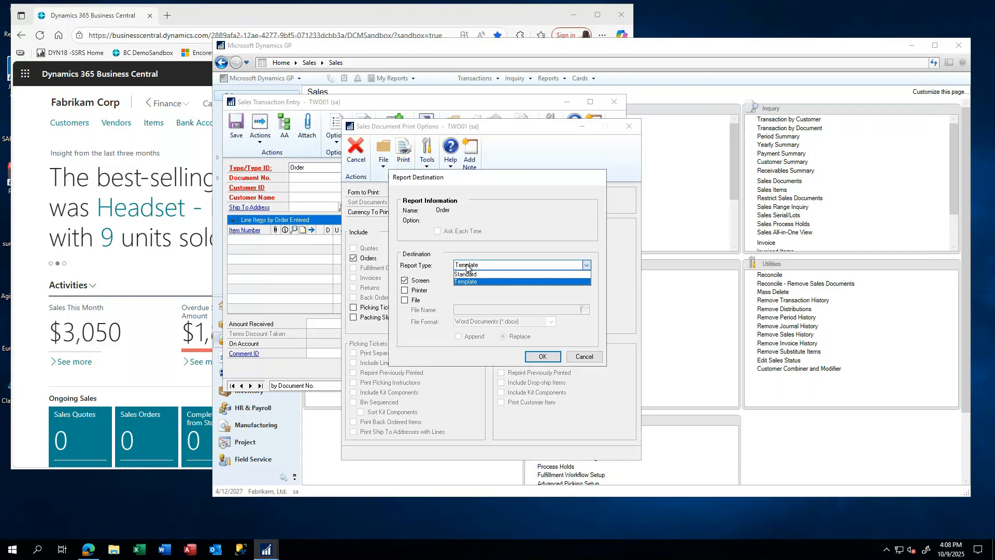
pyautogui.click(469, 274)
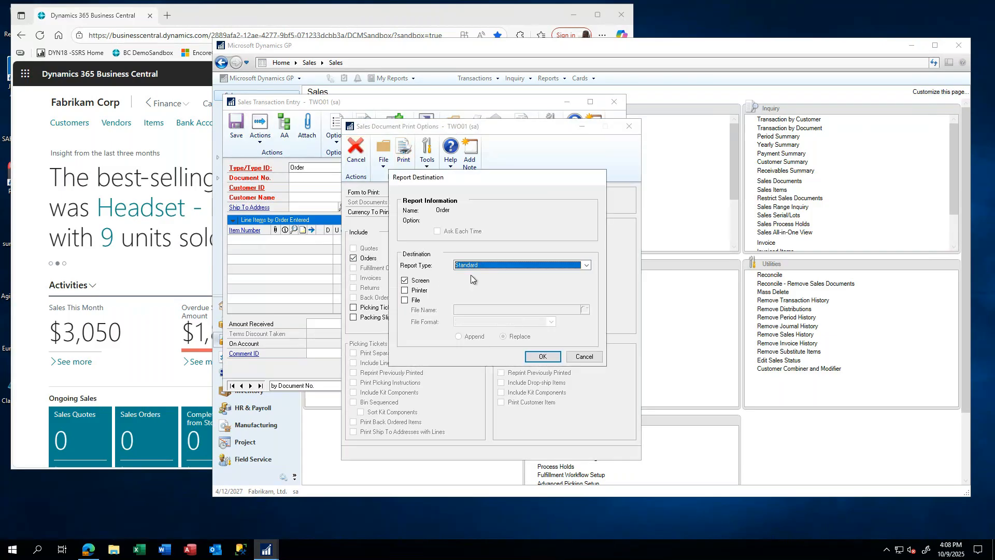
pyautogui.click(533, 356)
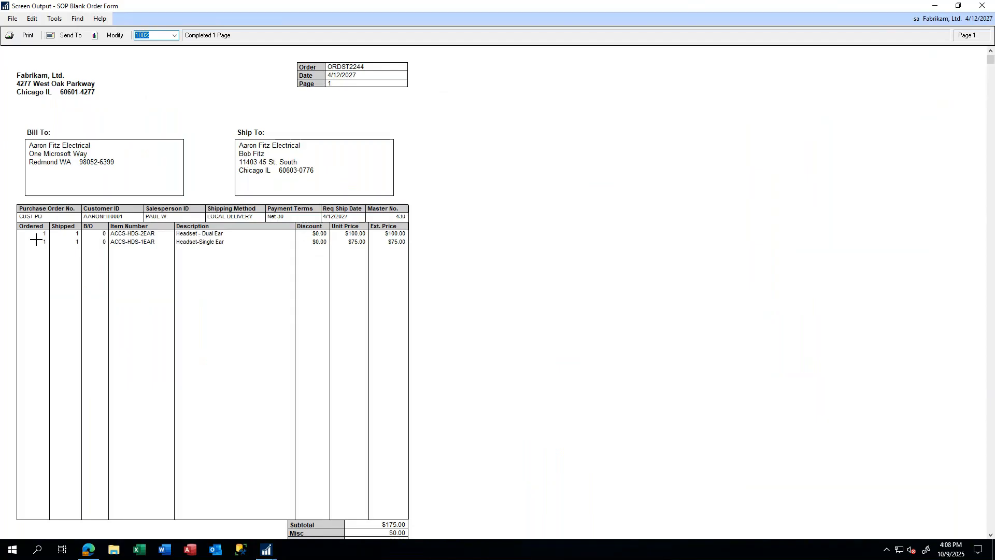
pyautogui.scroll(-1, 397, 288)
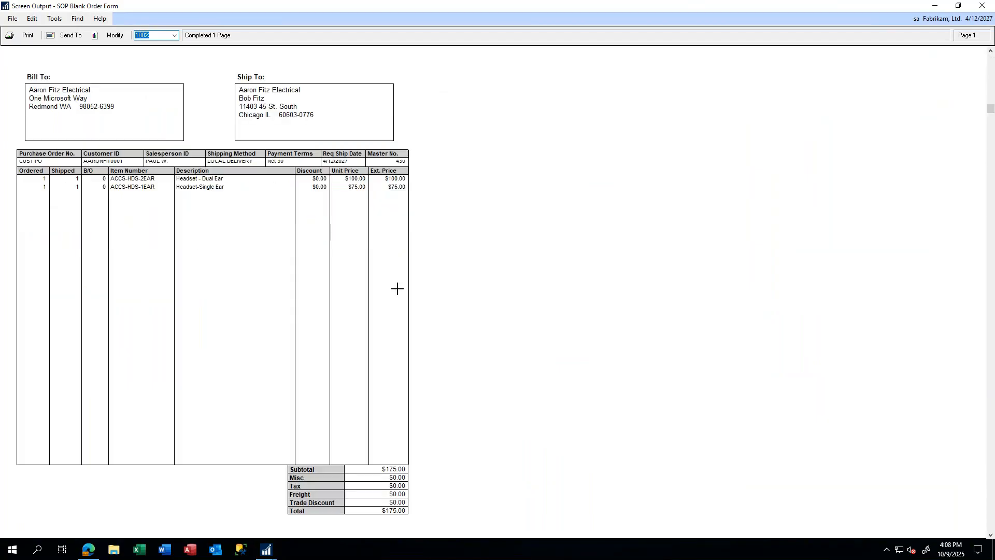
# Step: Close the on-screen order report and switch to the Dynamics 365 Business Central window
pyautogui.scroll(1, 249, 185)
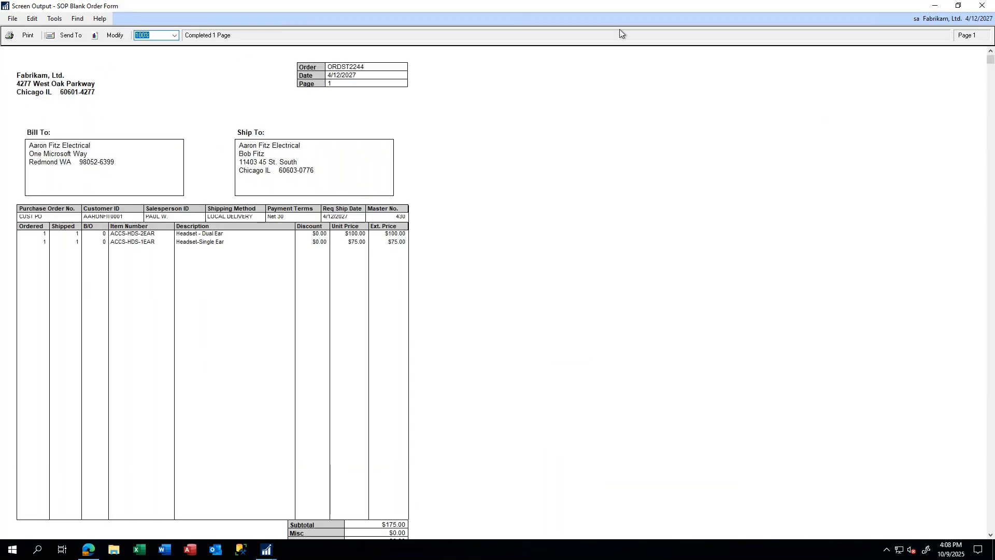
pyautogui.click(982, 9)
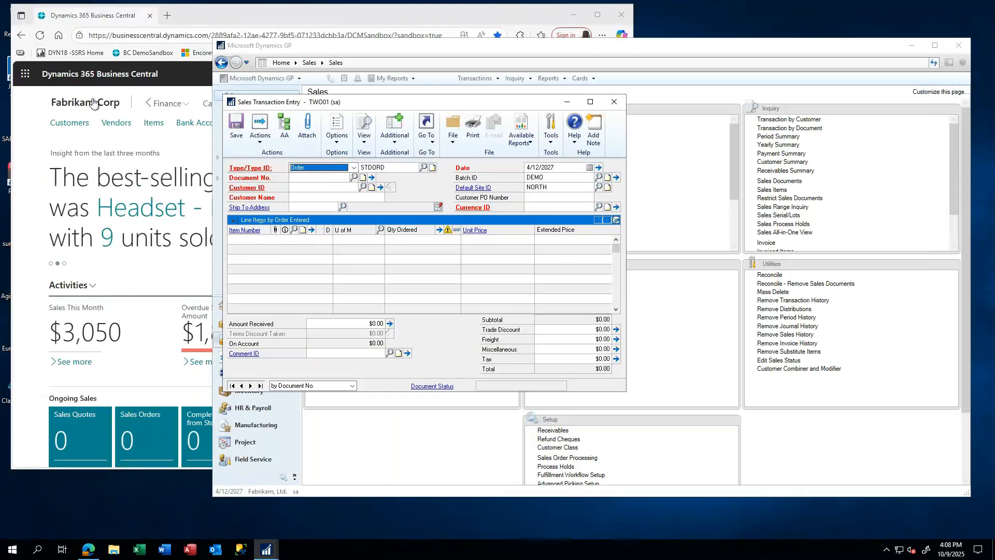
pyautogui.click(233, 6)
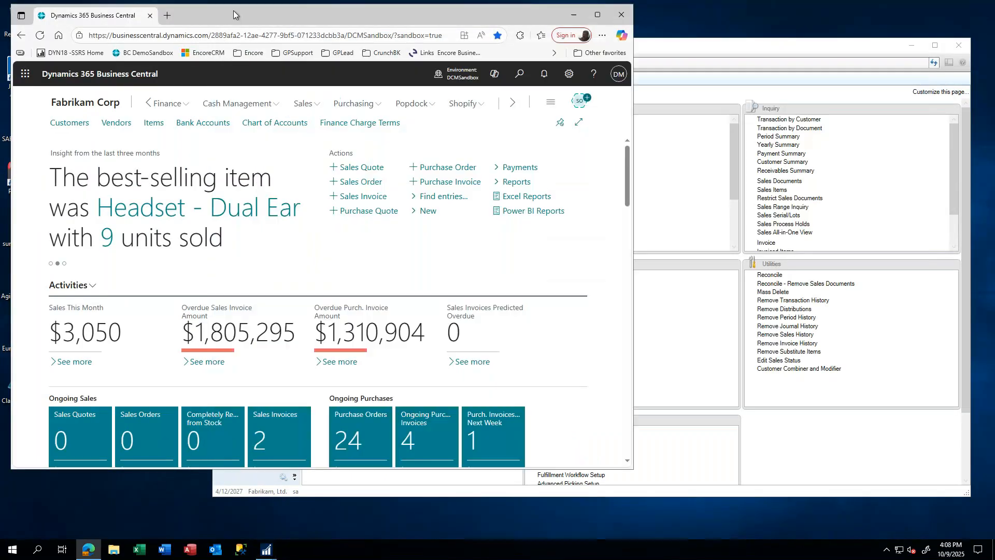
# Step: Open the Sales Orders list and hide its details pane
pyautogui.click(303, 103)
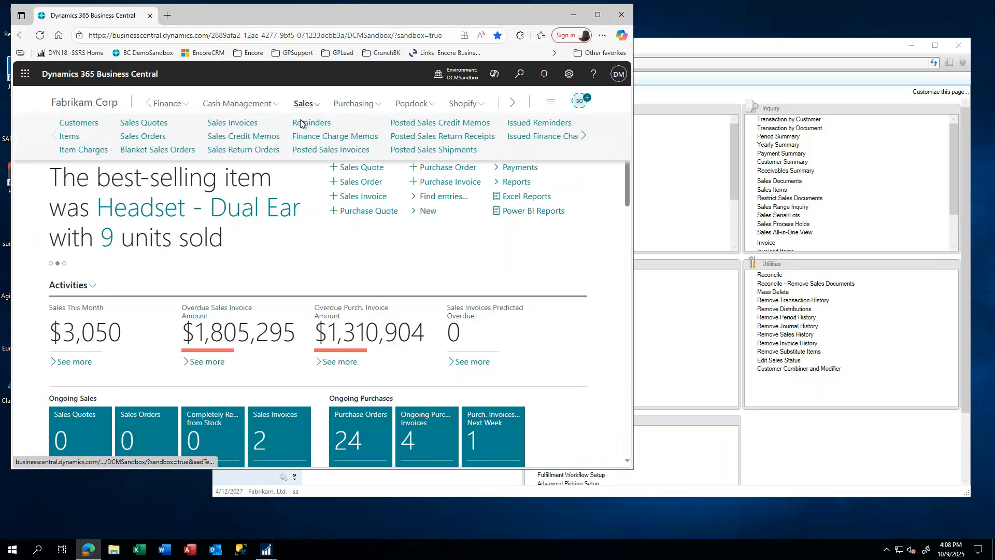
pyautogui.click(149, 137)
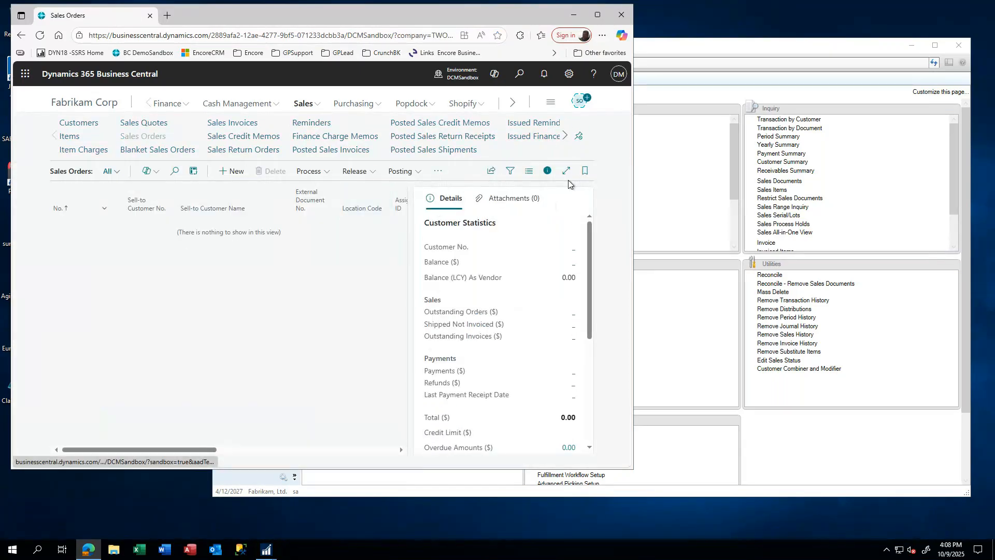
pyautogui.click(546, 173)
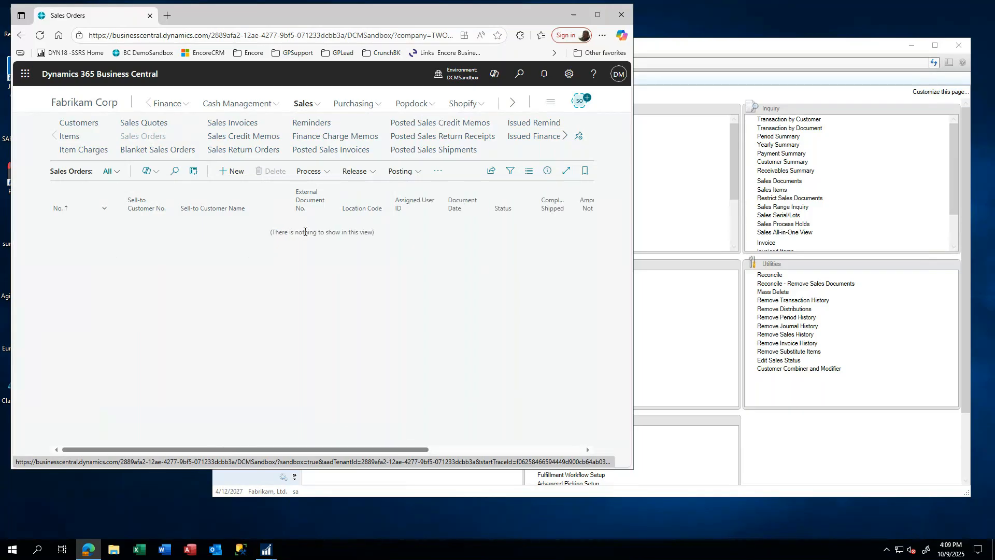
# Step: Create a new sales order for customer Aaron Fitz Electrical in a maximized window
pyautogui.click(235, 172)
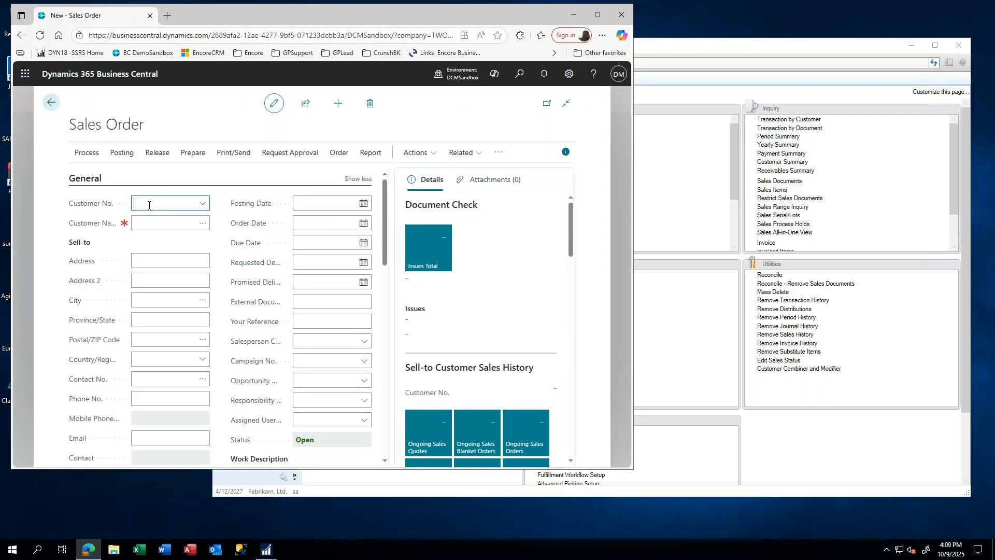
pyautogui.click(597, 14)
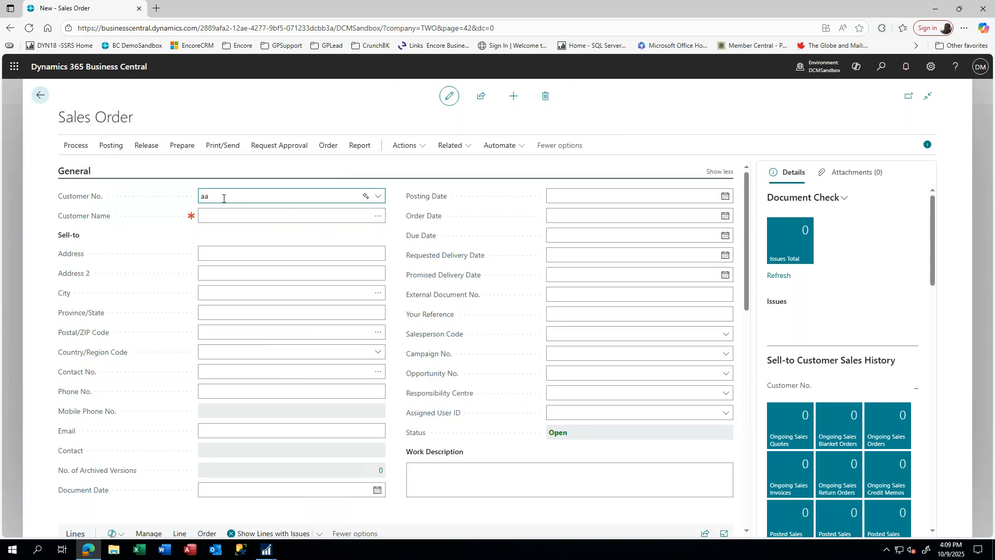
pyautogui.click(231, 242)
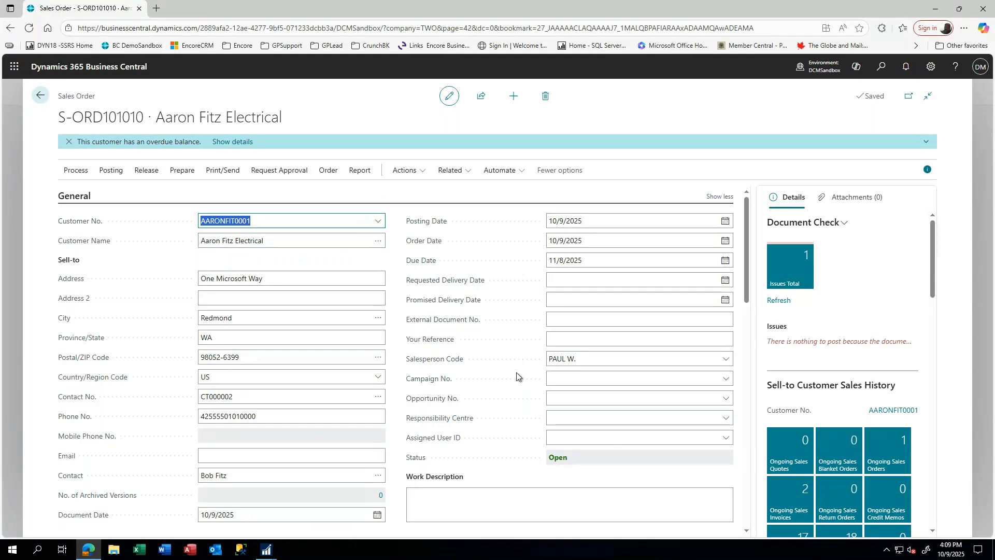
# Step: Add item ACCS-HDS-2EAR, Headset - Dual Ear, as the first line of the sales order
pyautogui.scroll(-4, 555, 398)
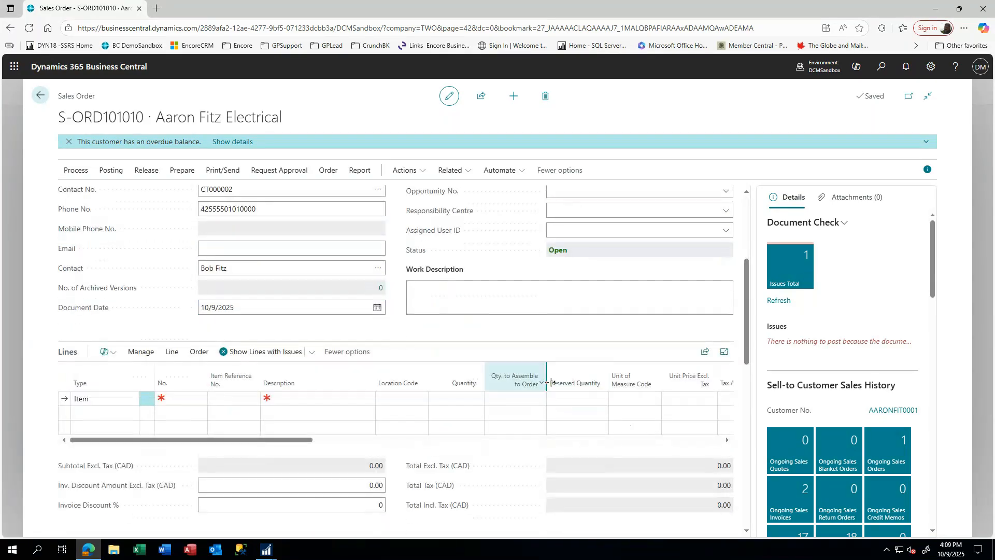
pyautogui.scroll(-3, 552, 389)
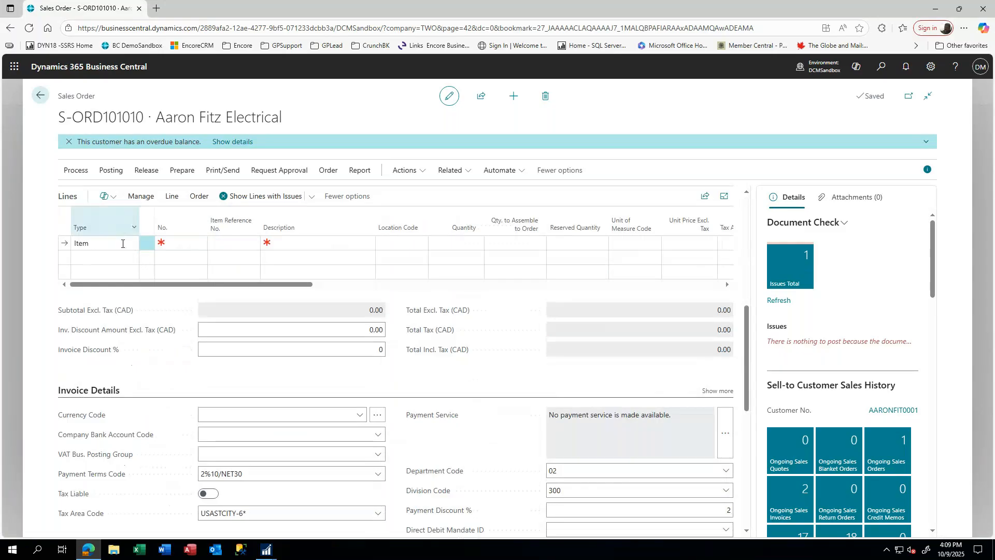
pyautogui.click(176, 244)
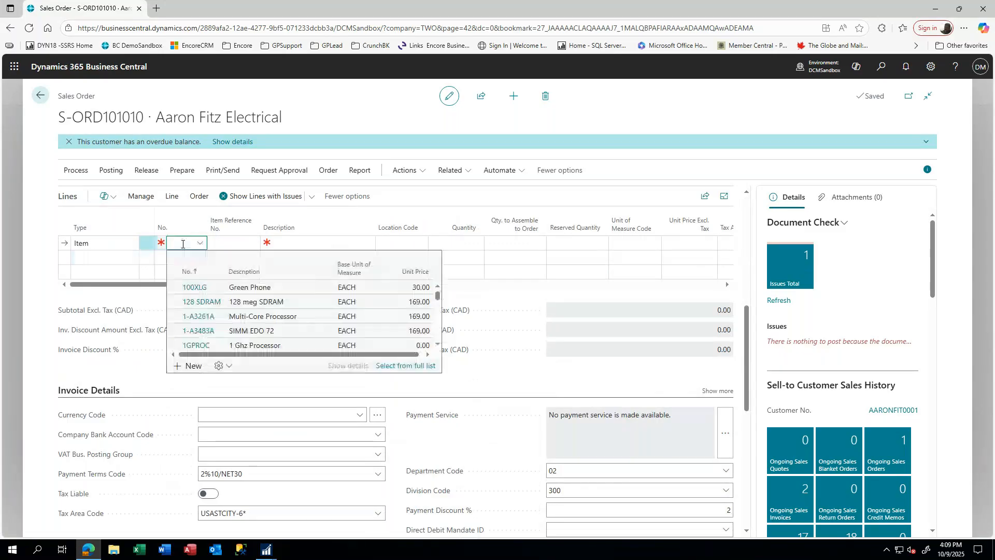
pyautogui.write('accs')
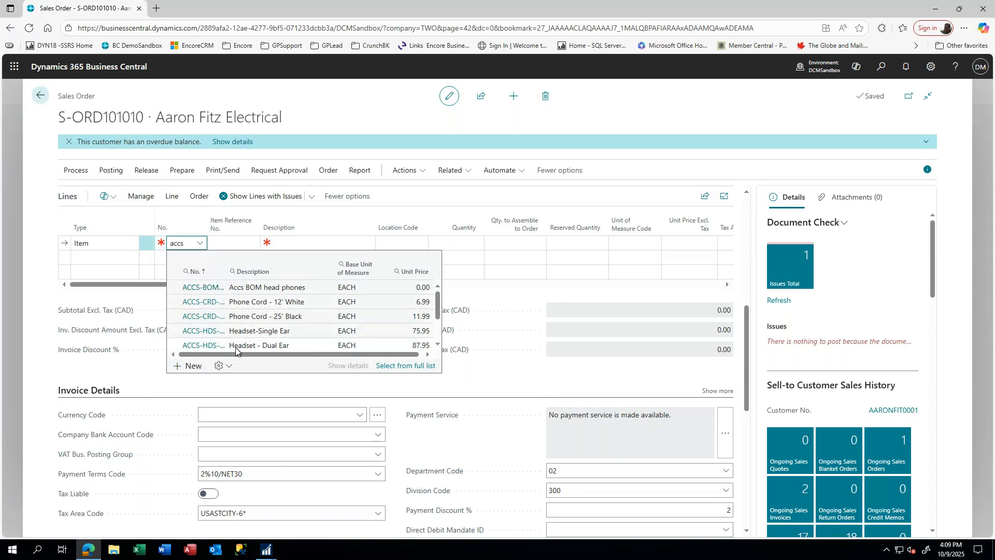
pyautogui.click(203, 346)
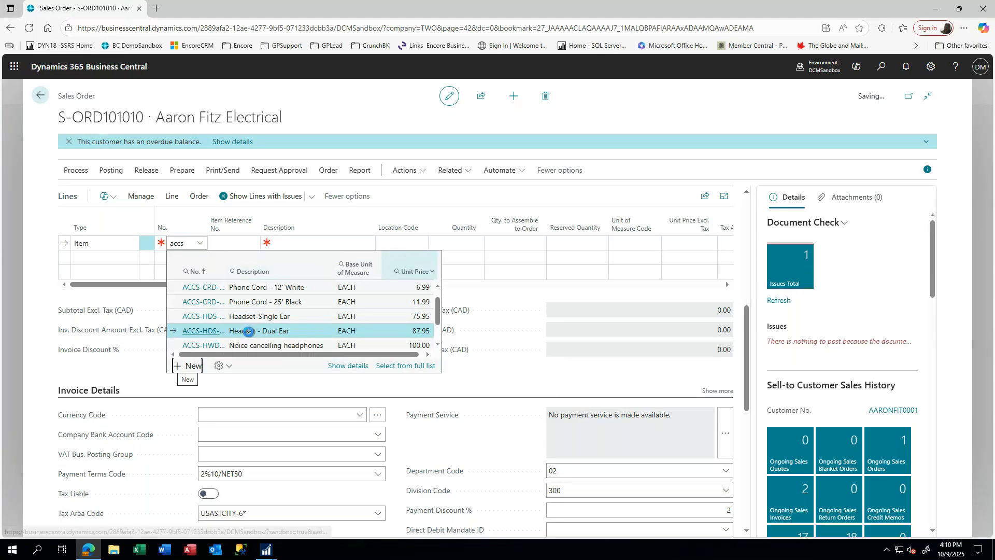
pyautogui.click(204, 334)
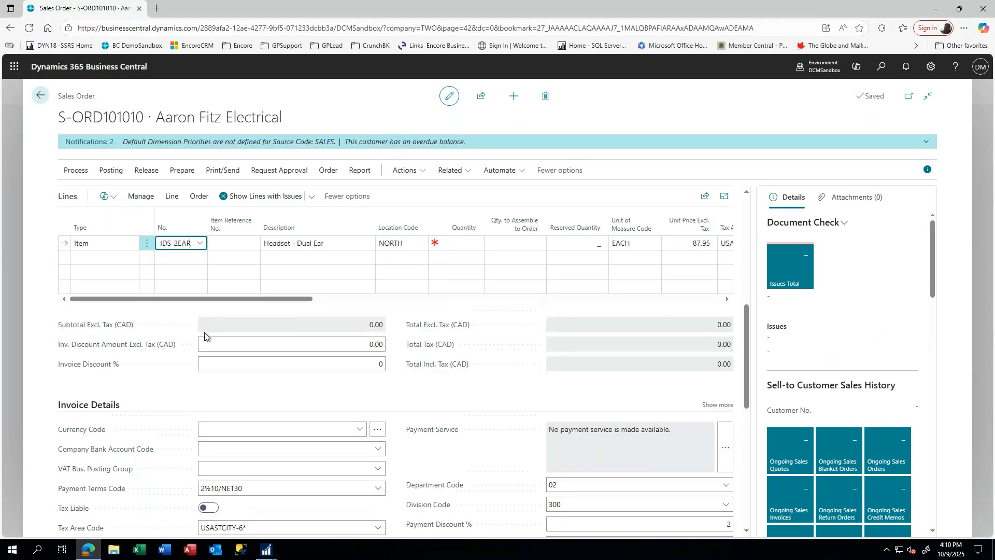
# Step: Choose NORTH as the headset line's location code and set its quantity to 1
pyautogui.press('Return')
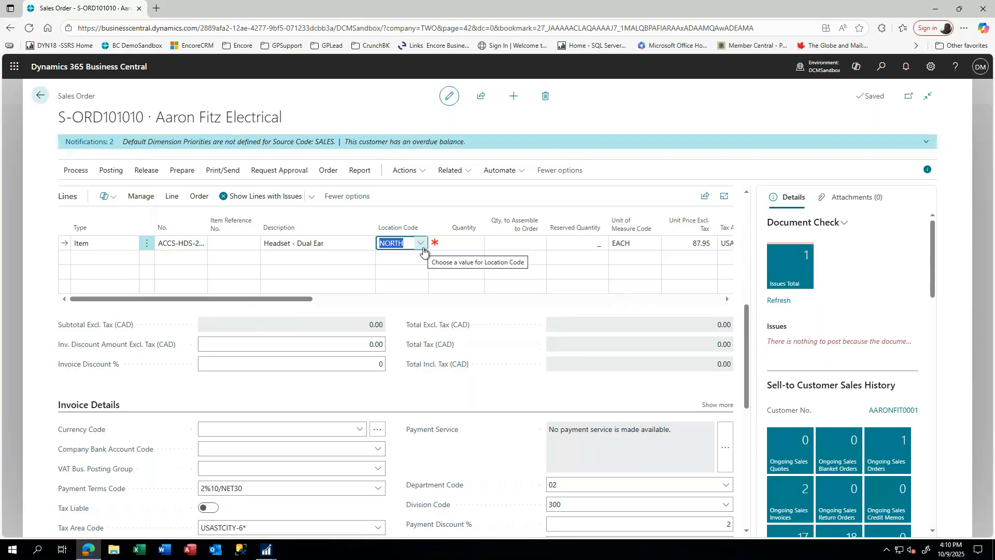
pyautogui.scroll(1, 429, 245)
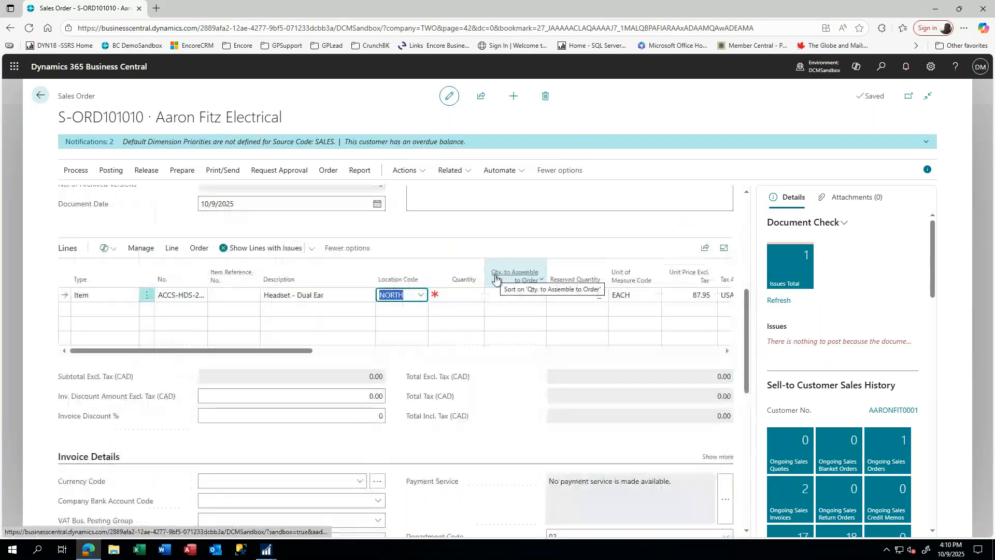
pyautogui.click(422, 296)
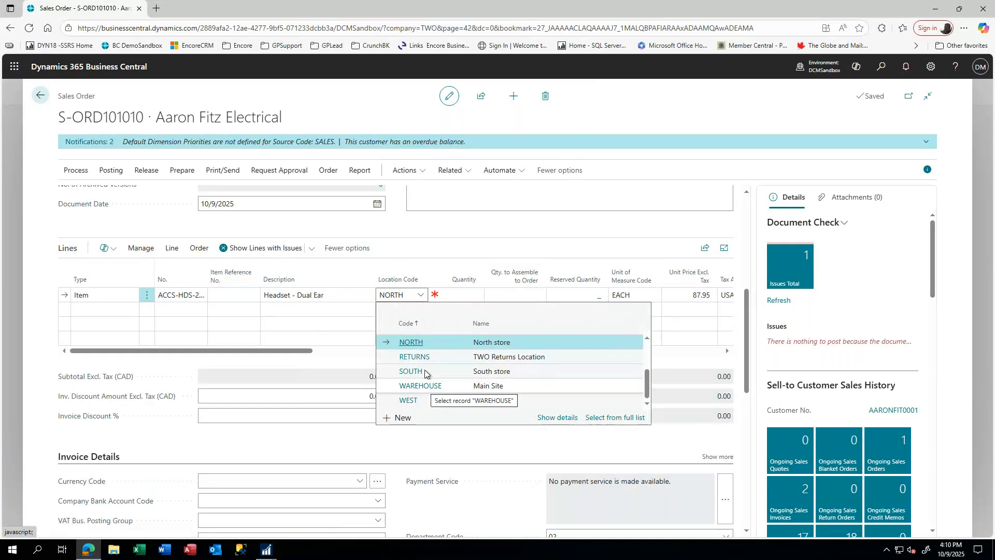
pyautogui.click(416, 343)
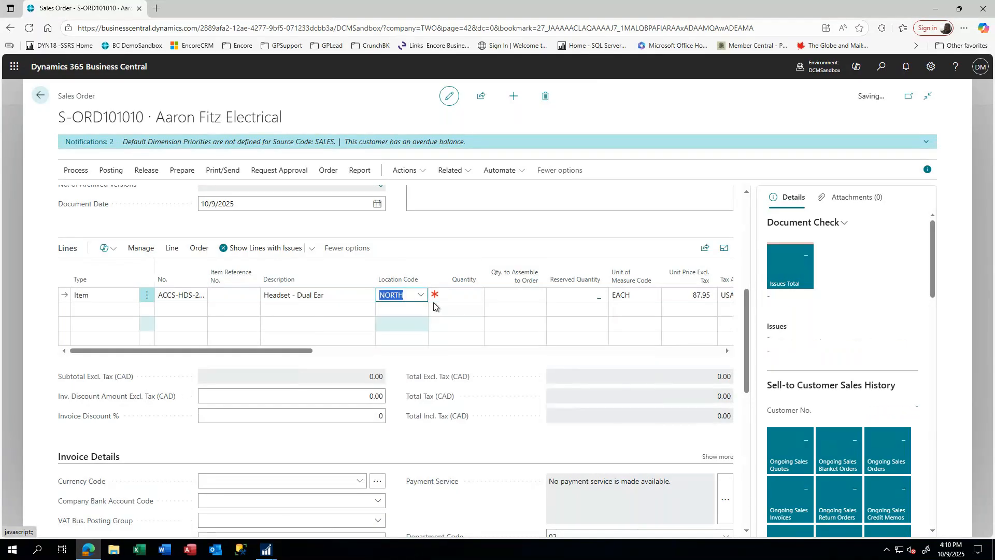
pyautogui.click(437, 300)
pyautogui.write('1')
pyautogui.press('Tab')
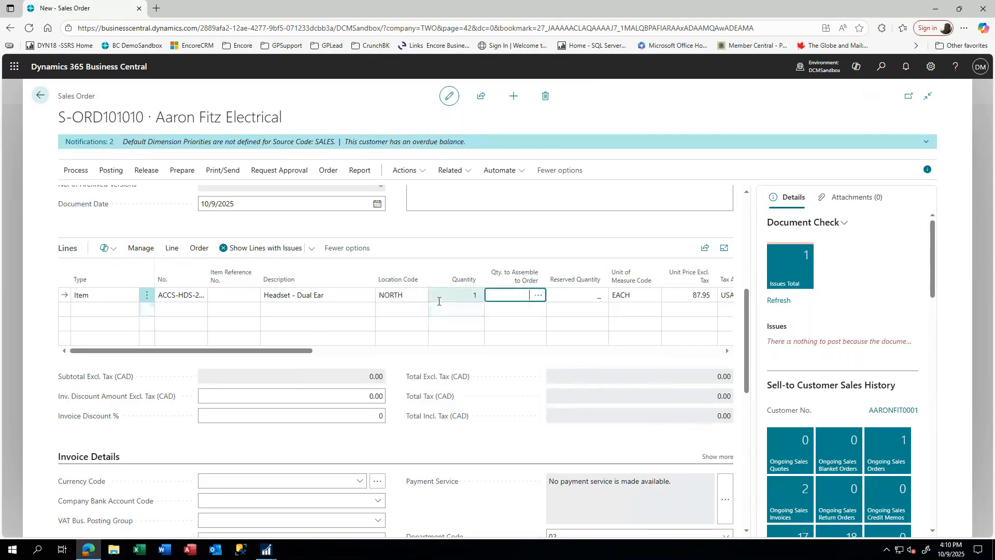
# Step: Set the headset line's unit price excluding tax to 100
pyautogui.press('Return')
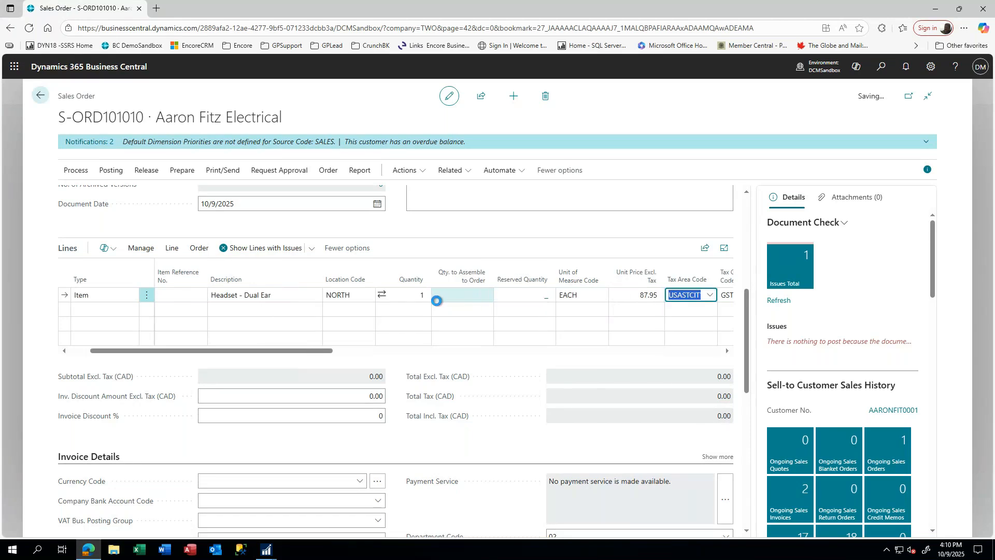
pyautogui.hotkey('shift', 'Tab')
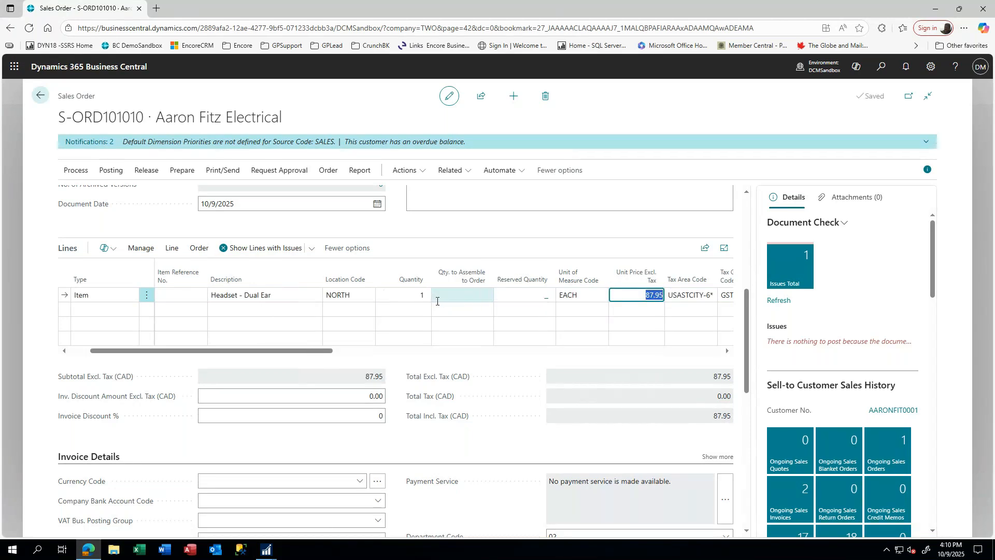
pyautogui.write('100')
pyautogui.press('Tab')
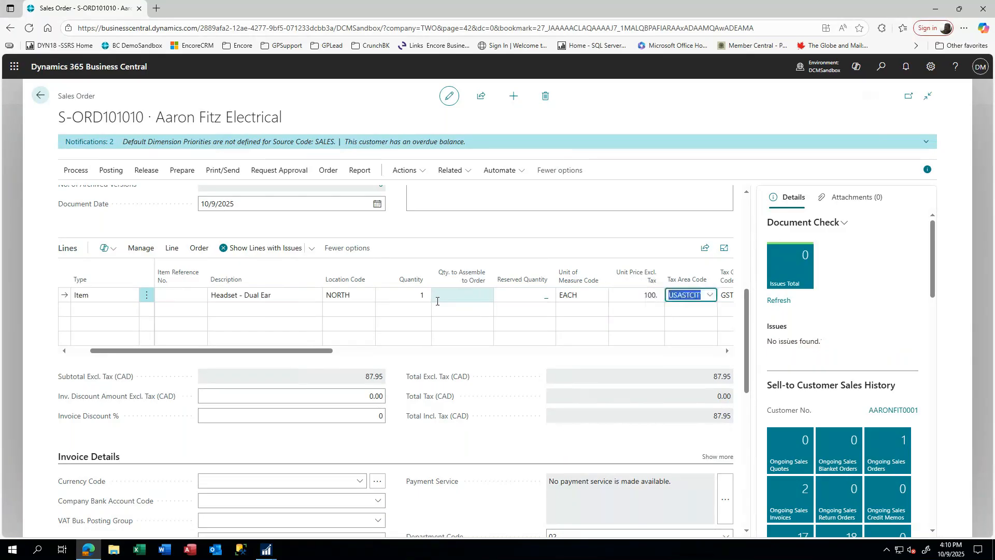
# Step: Clear the headset line's tax area code and set its tax group code to NONTAXABLE
pyautogui.press('Tab')
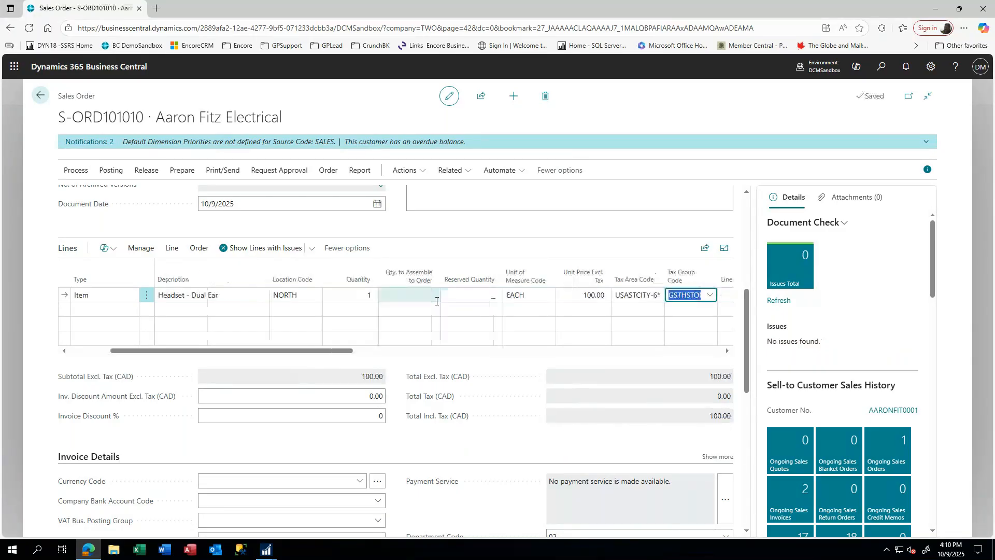
pyautogui.press('BackSpace')
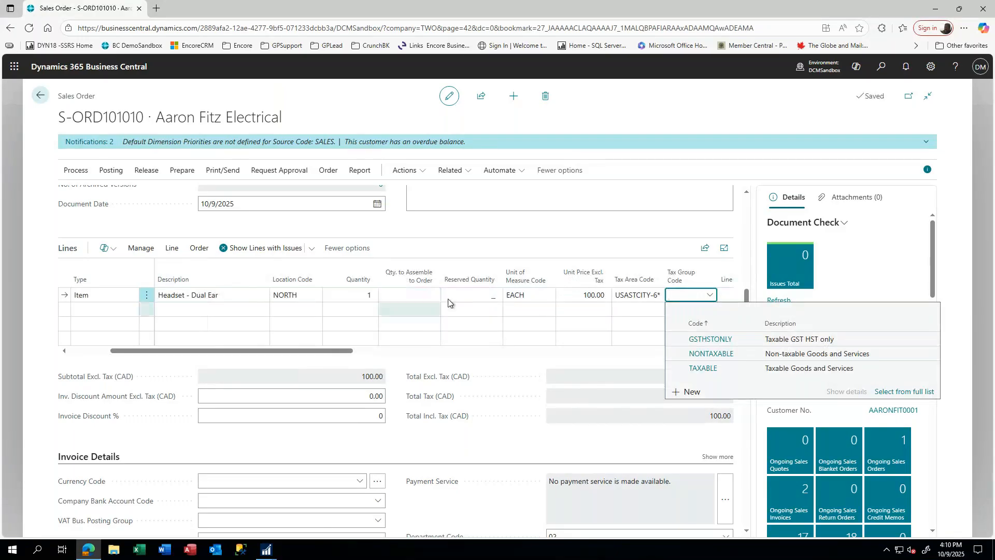
pyautogui.click(625, 296)
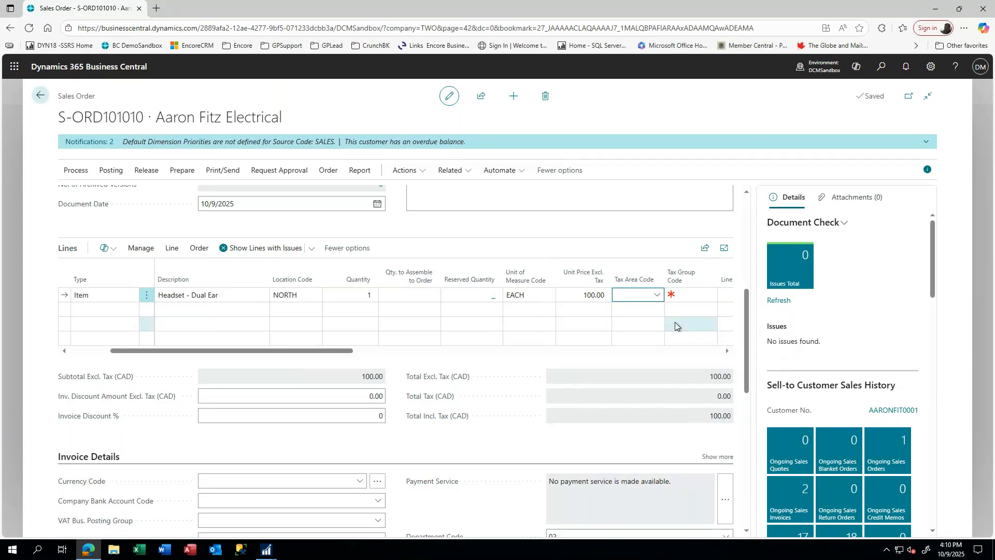
pyautogui.click(693, 299)
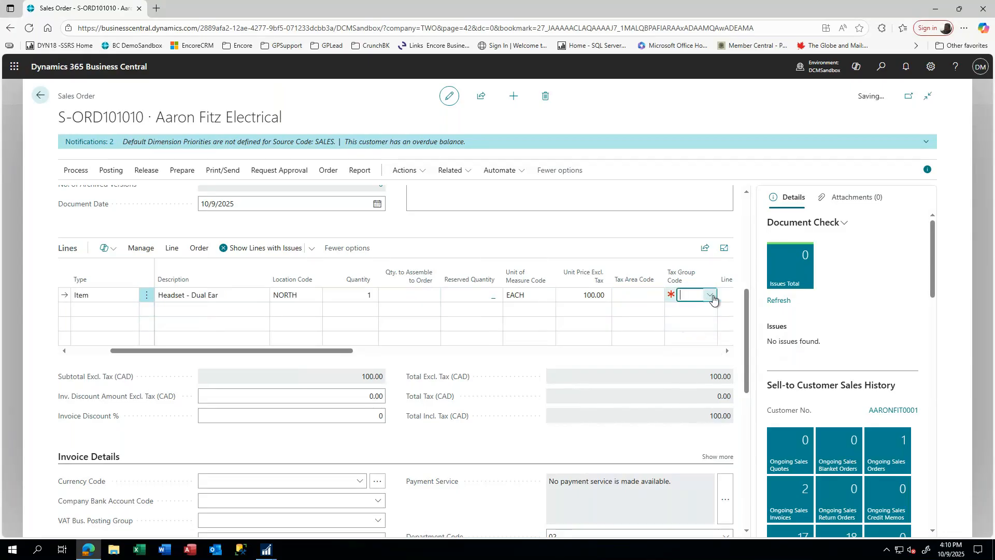
pyautogui.click(710, 295)
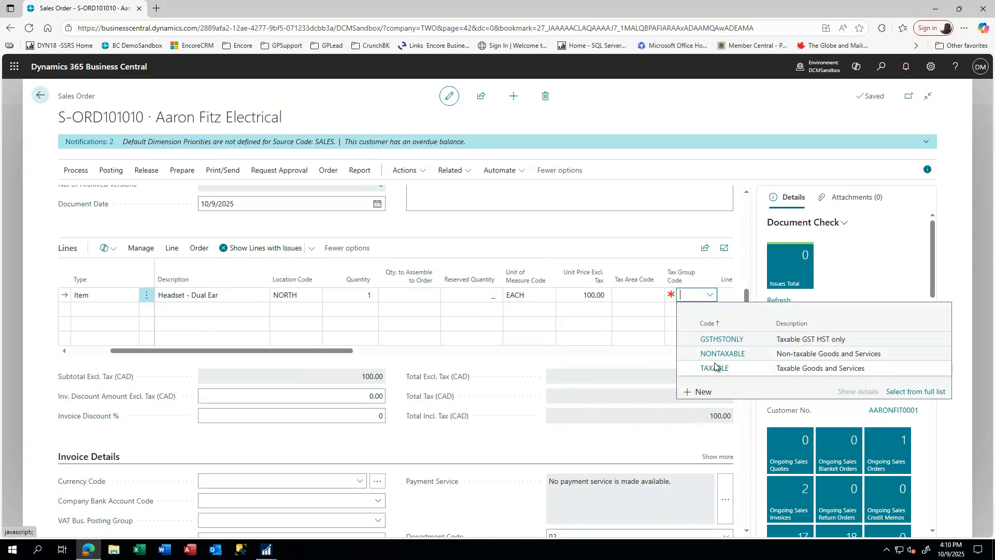
pyautogui.click(714, 355)
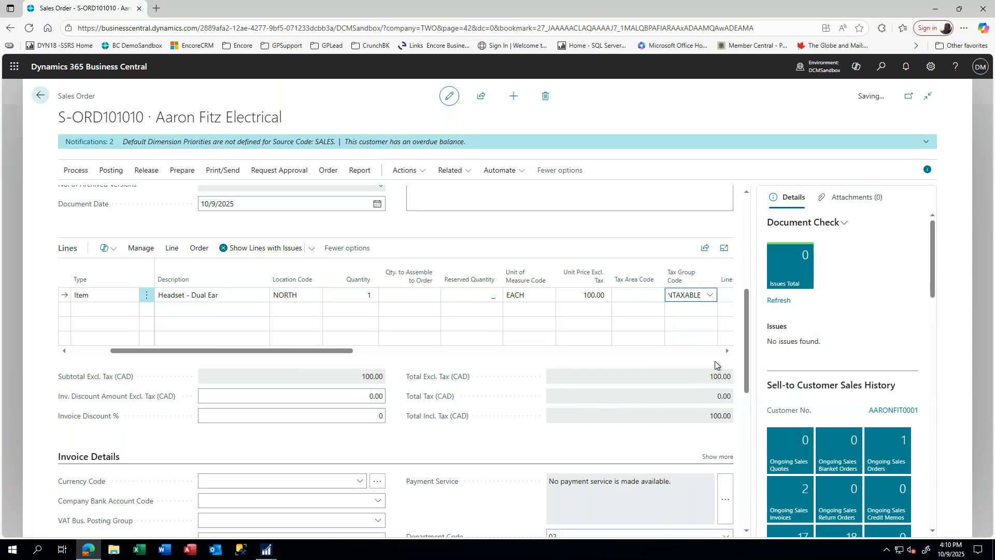
pyautogui.press('Tab')
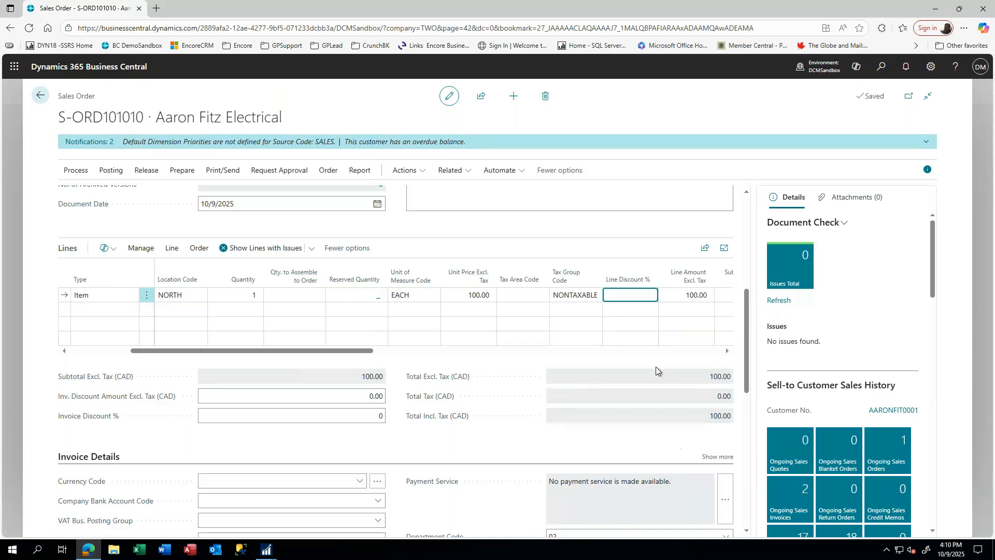
# Step: Examine the order line's amount, quantity to ship and quantity to invoice columns
pyautogui.click(726, 351)
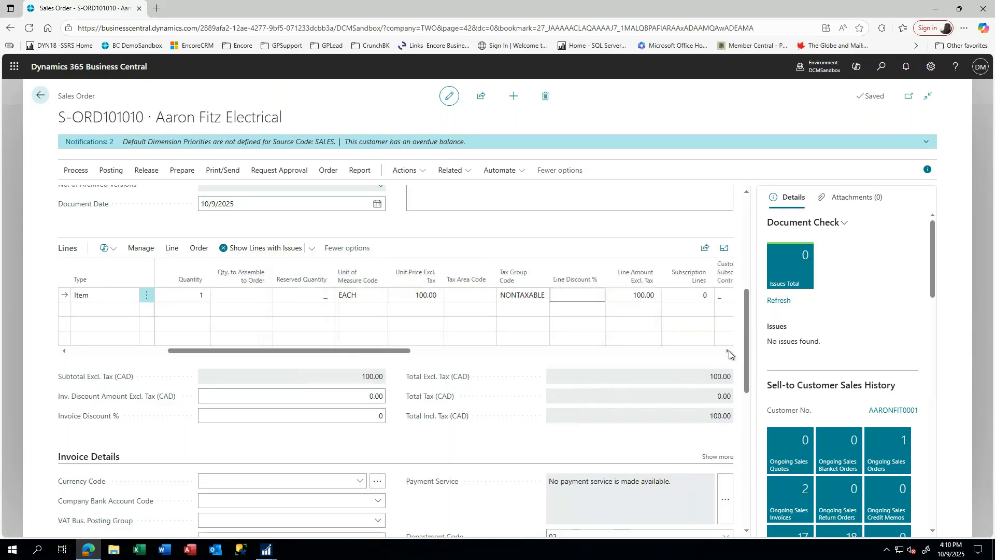
pyautogui.click(727, 351)
pyautogui.click(727, 351)
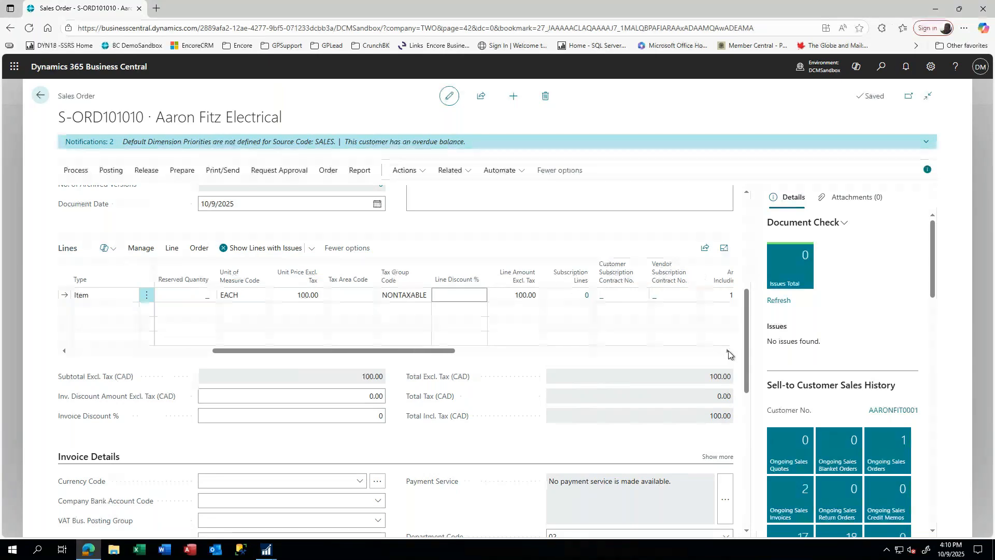
pyautogui.click(727, 350)
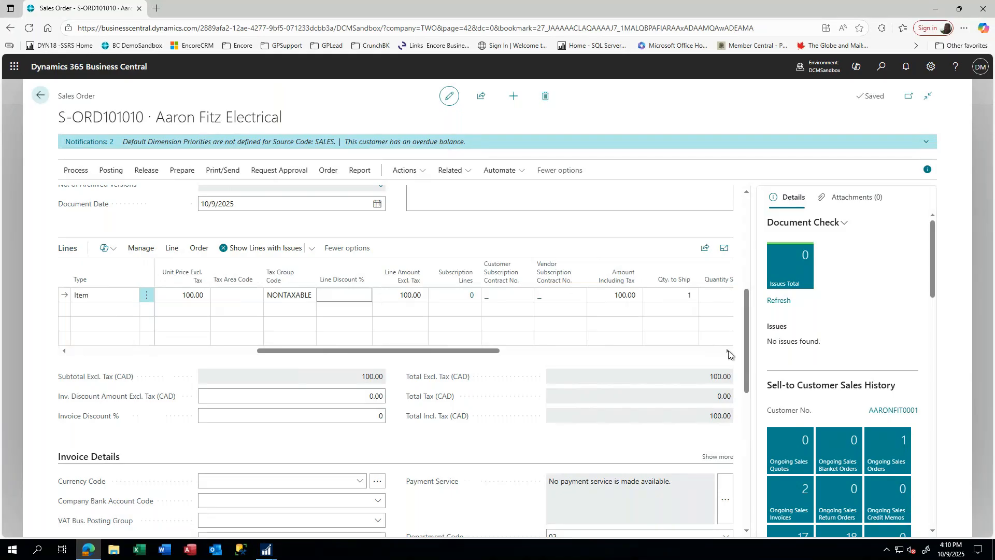
pyautogui.click(727, 350)
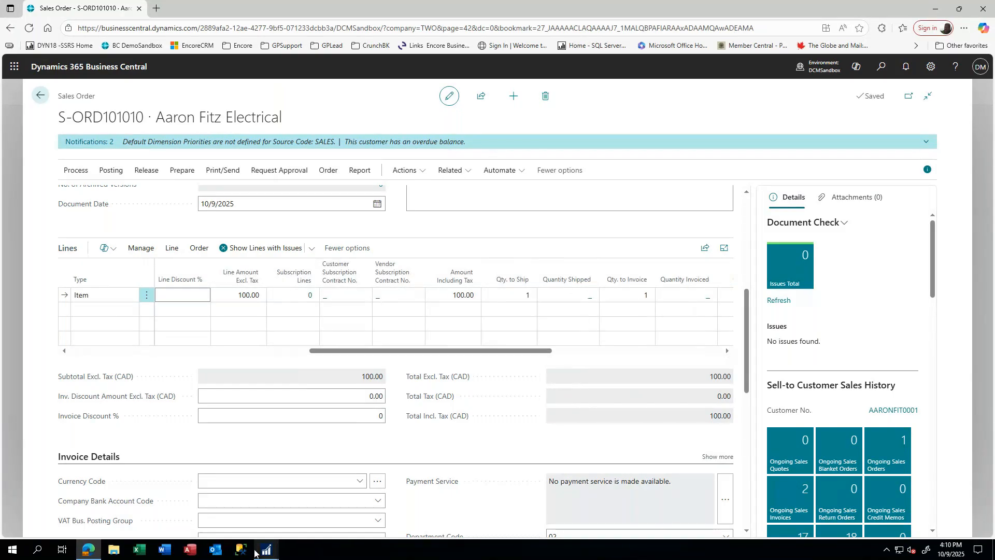
# Step: Switch to Dynamics GP and open the existing two-line headset order in Sales Transaction Entry
pyautogui.moveTo(267, 551)
pyautogui.click(258, 519)
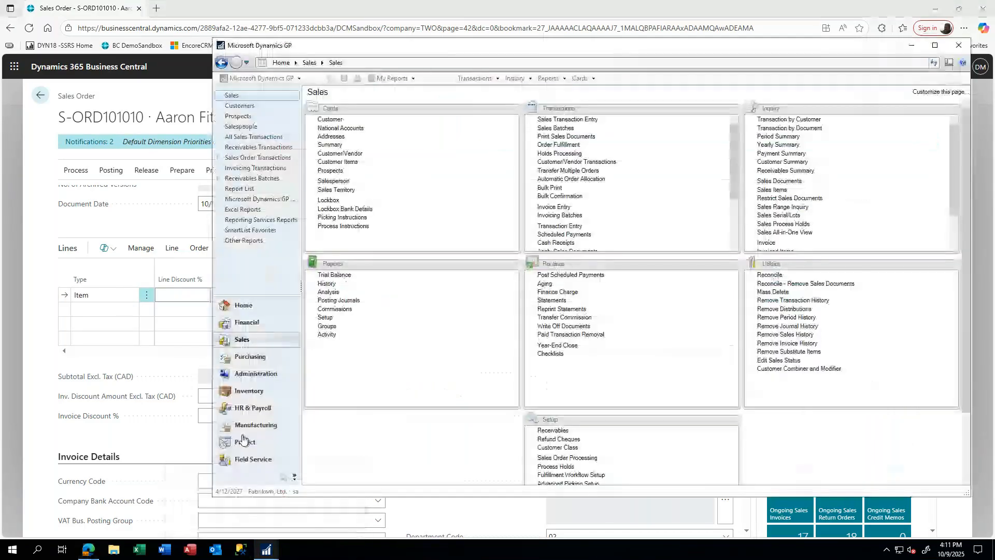
pyautogui.click(544, 120)
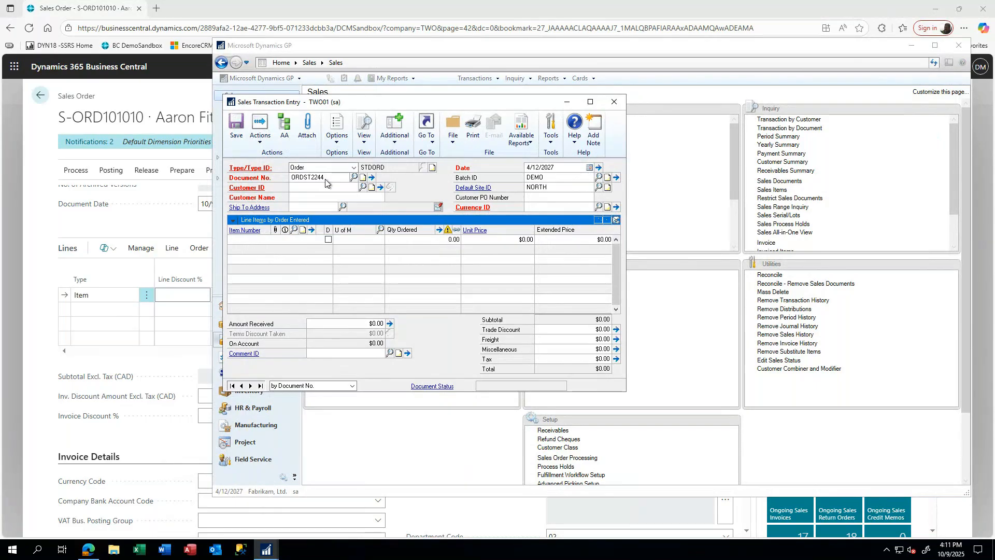
pyautogui.press('Tab')
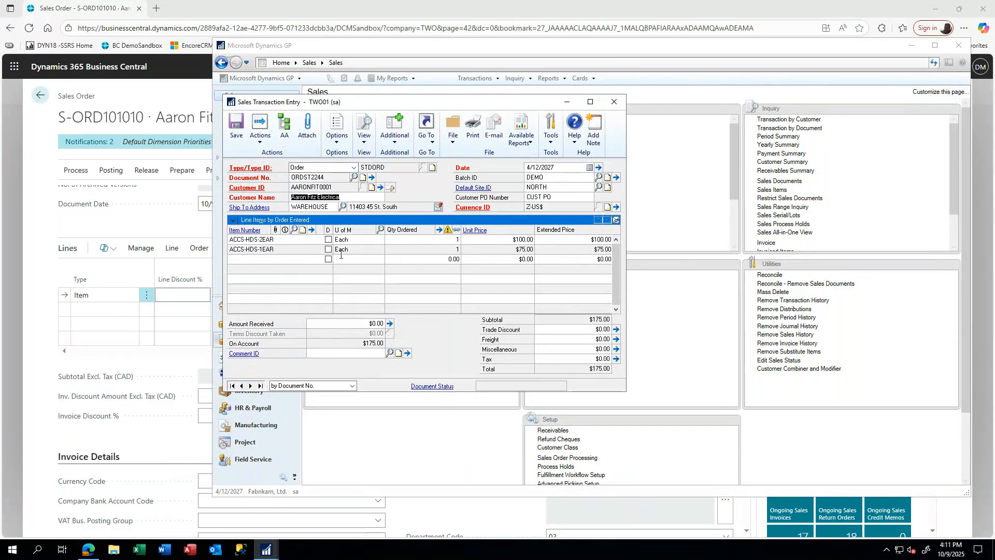
# Step: Review the item details of the ACCS-HDS-2EAR line on the order, including its site, price level and tax option
pyautogui.click(276, 239)
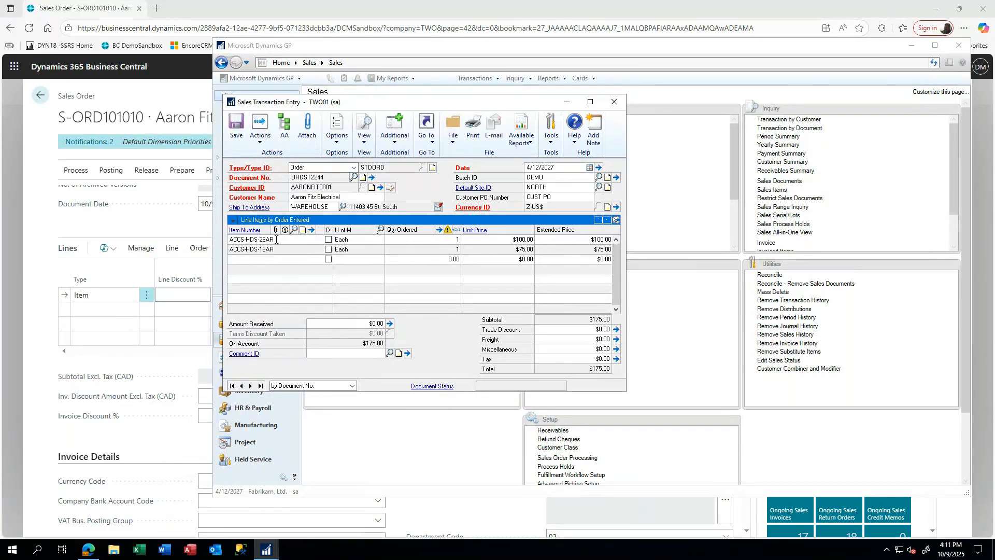
pyautogui.click(311, 230)
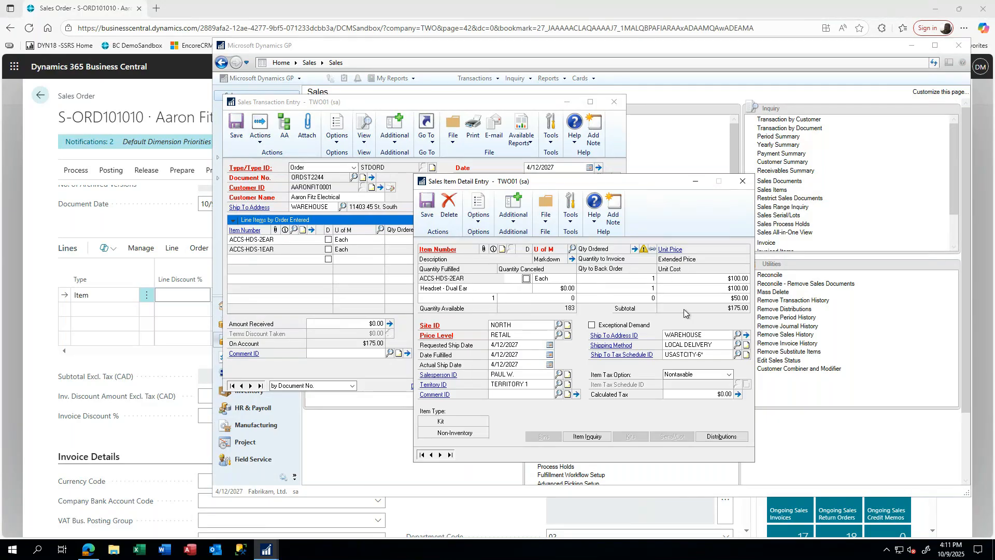
pyautogui.click(741, 182)
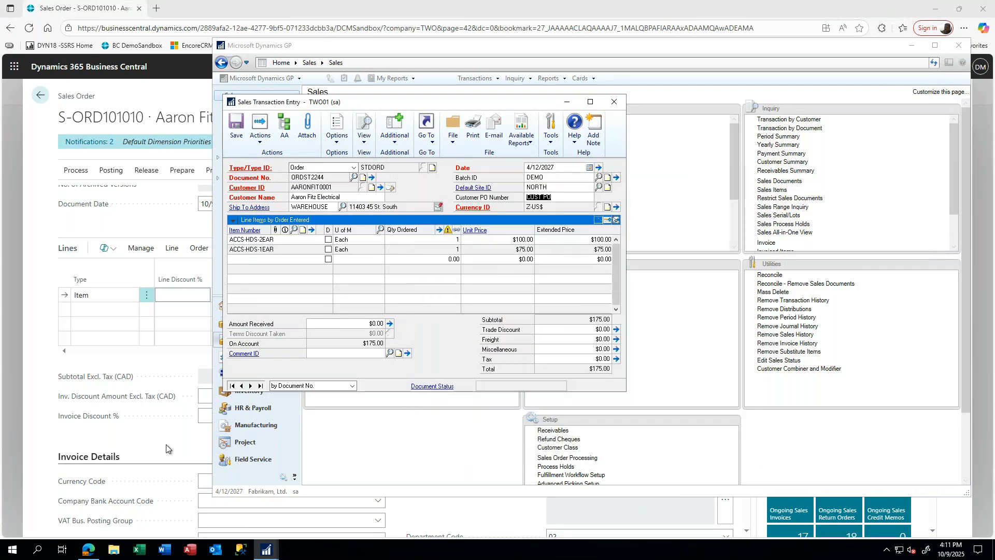
# Step: Switch to Business Central and add a second item line for the single-ear headset, ACCS-HDS-1EAR
pyautogui.click(154, 431)
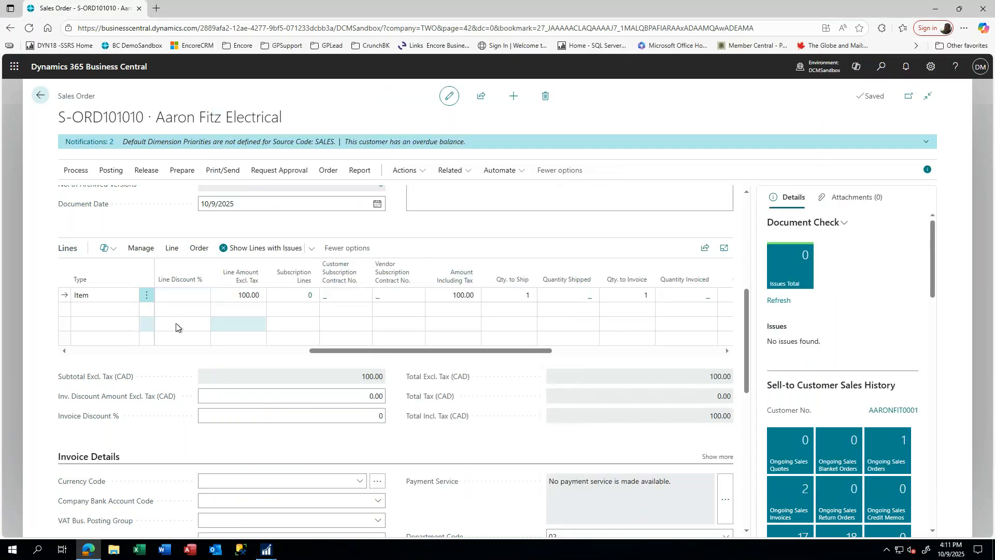
pyautogui.click(76, 309)
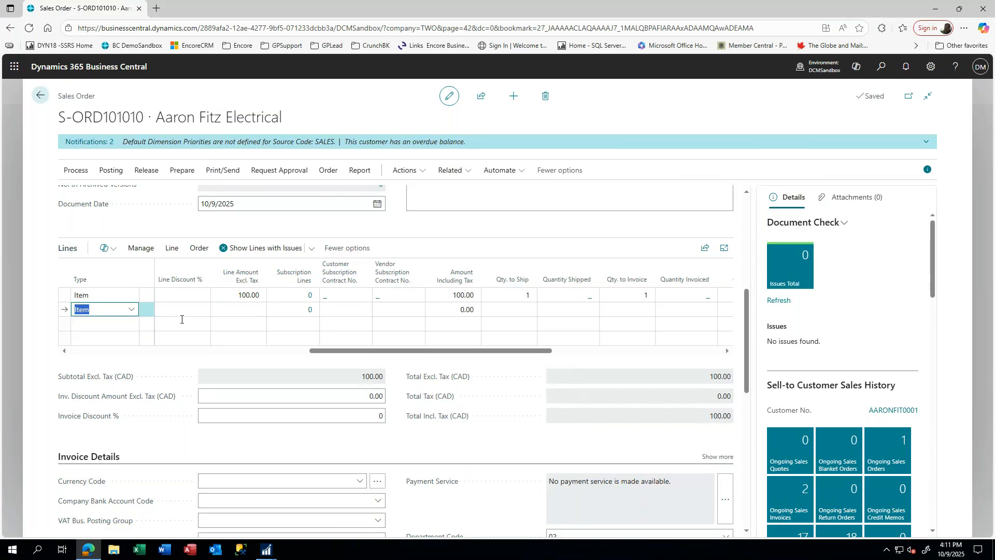
pyautogui.press('Tab')
pyautogui.press('Tab')
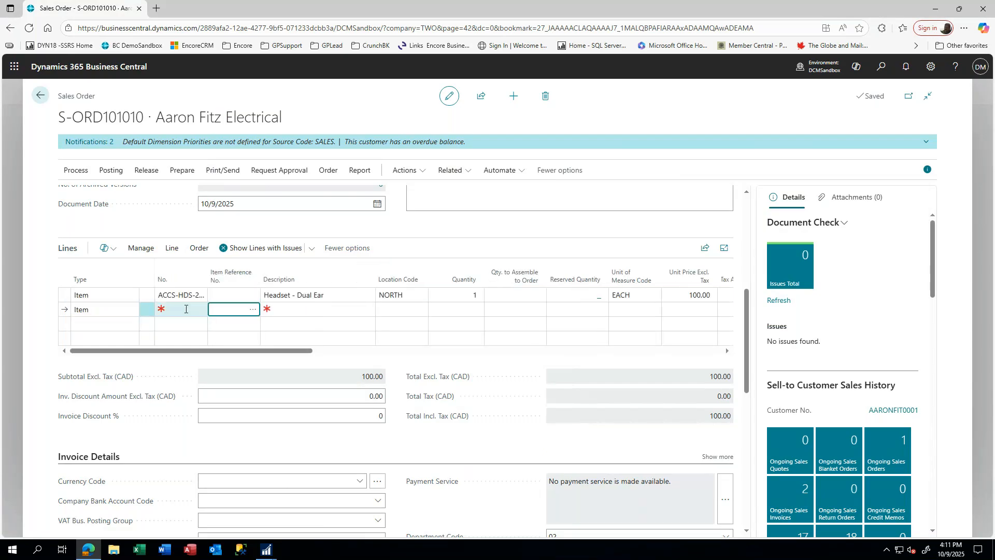
pyautogui.click(185, 308)
pyautogui.write('acc')
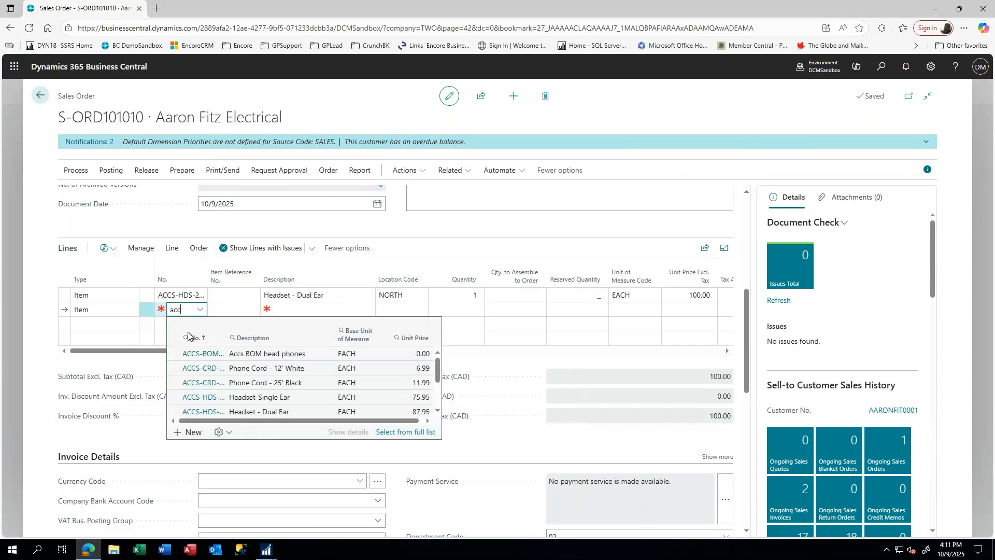
pyautogui.click(207, 400)
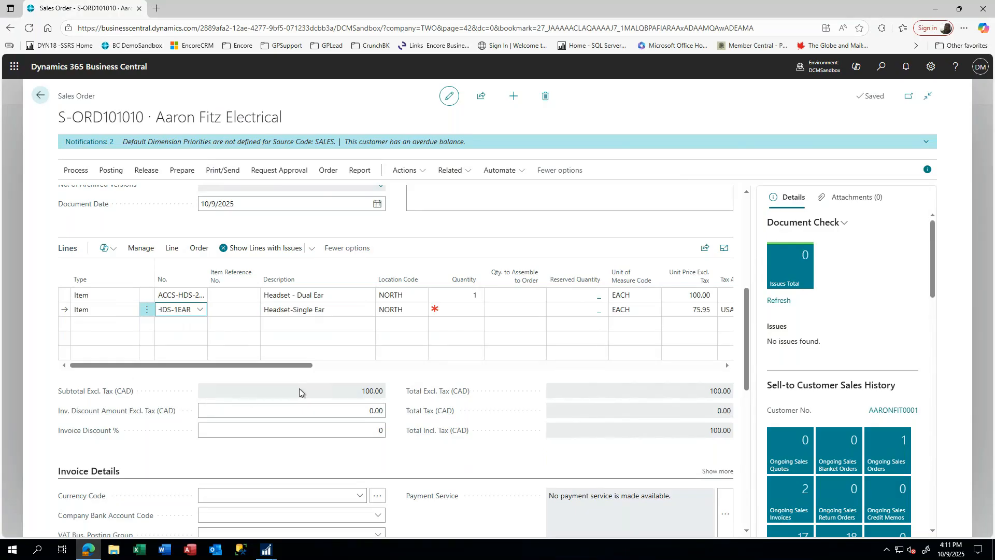
# Step: Set the single-ear headset line's quantity to 1 and its unit price excluding tax to 75
pyautogui.press('Return')
pyautogui.press('Return')
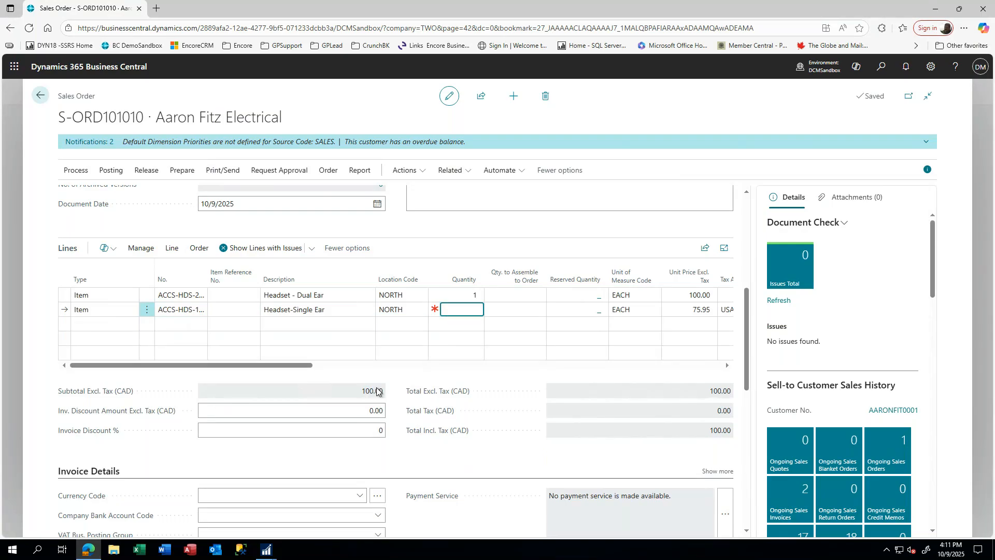
pyautogui.write('1')
pyautogui.press('Return')
pyautogui.press('Return')
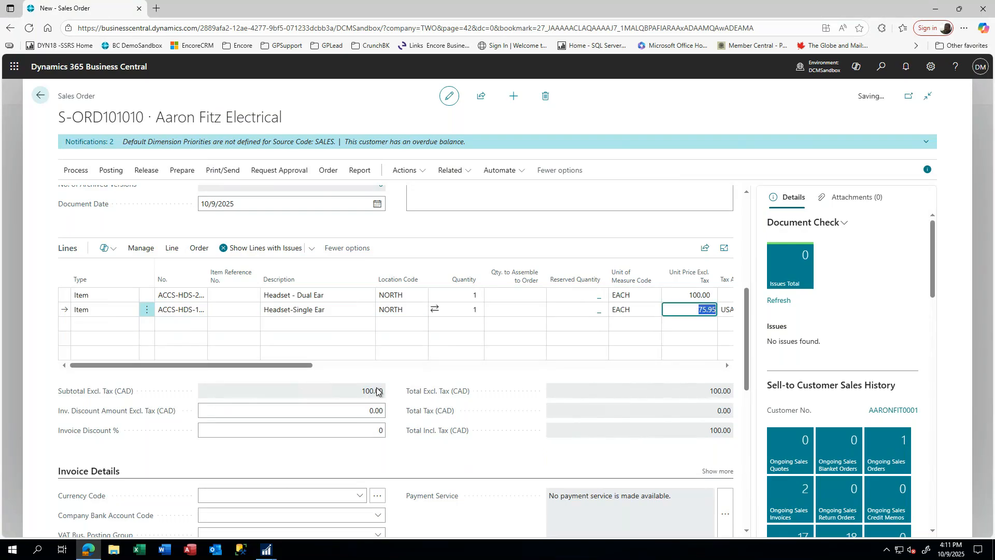
pyautogui.write('75')
pyautogui.press('Return')
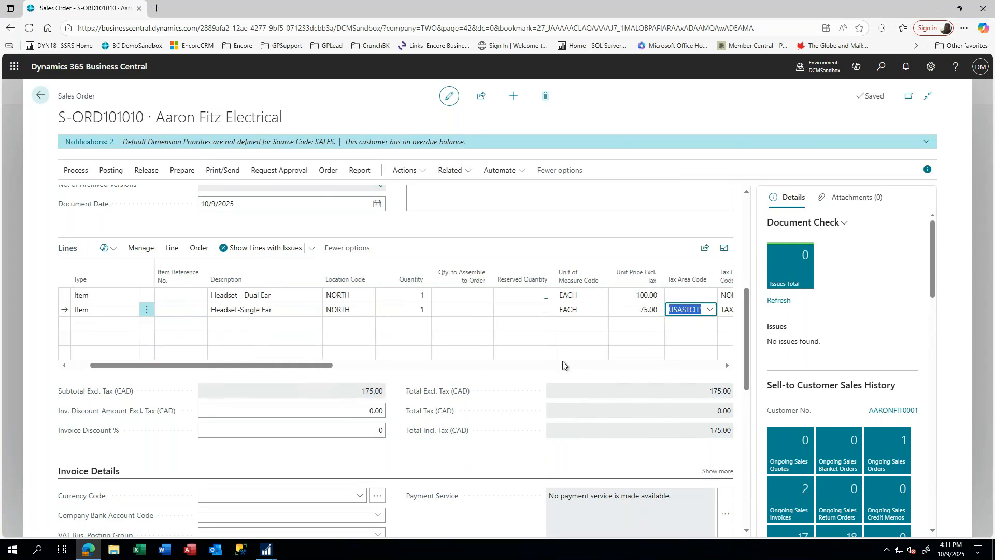
# Step: Clear the single-ear headset line's tax area code and set its tax group code to NONTAXABLE
pyautogui.press('BackSpace')
pyautogui.press('Return')
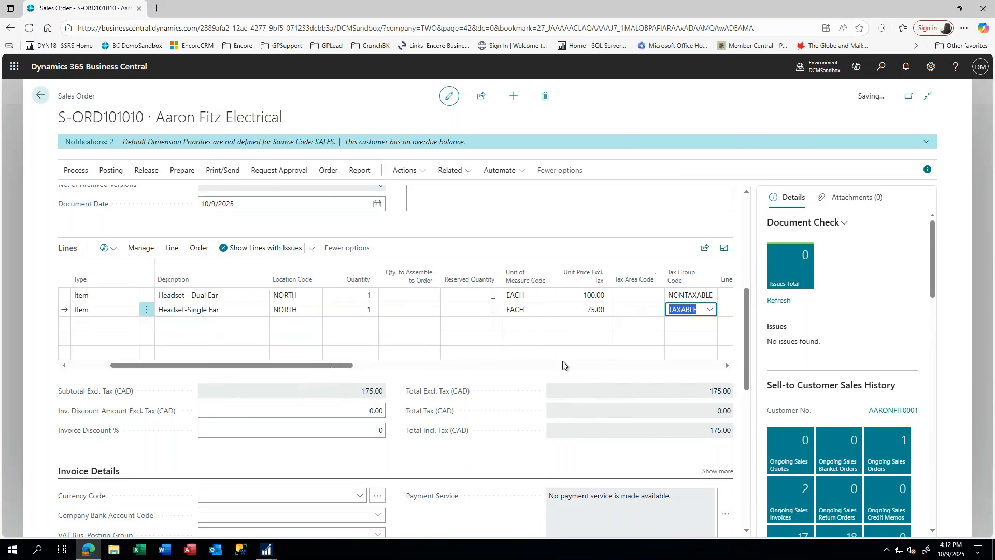
pyautogui.write('no')
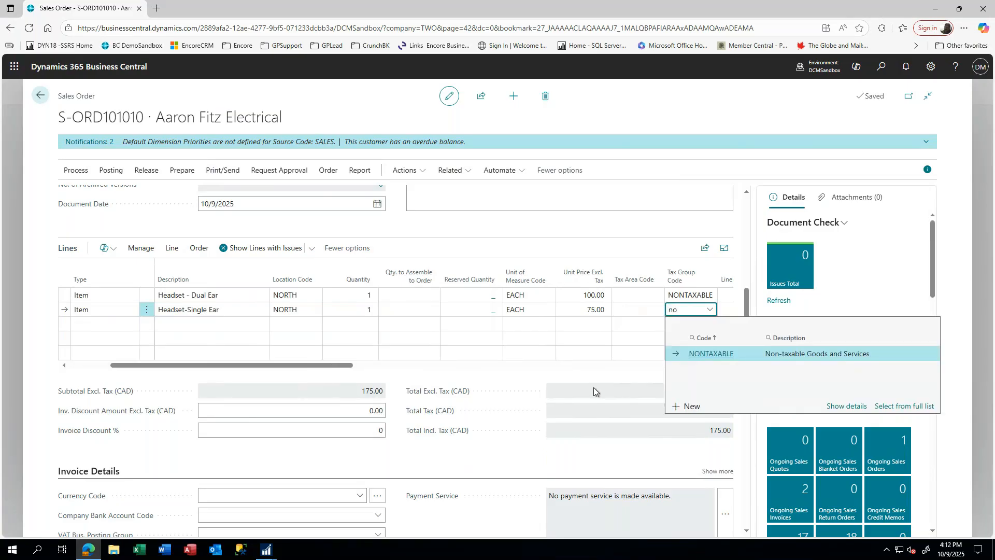
pyautogui.click(714, 355)
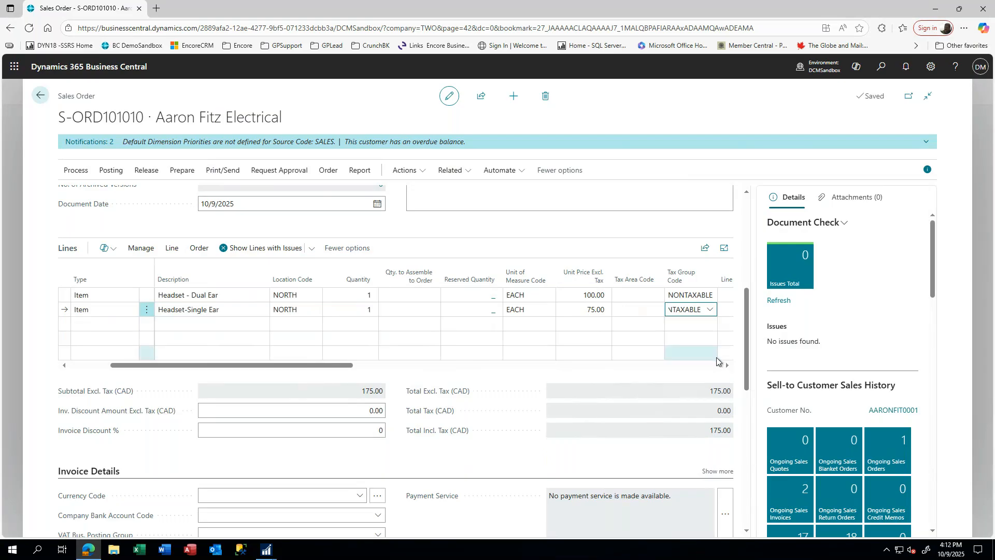
pyautogui.press('Return')
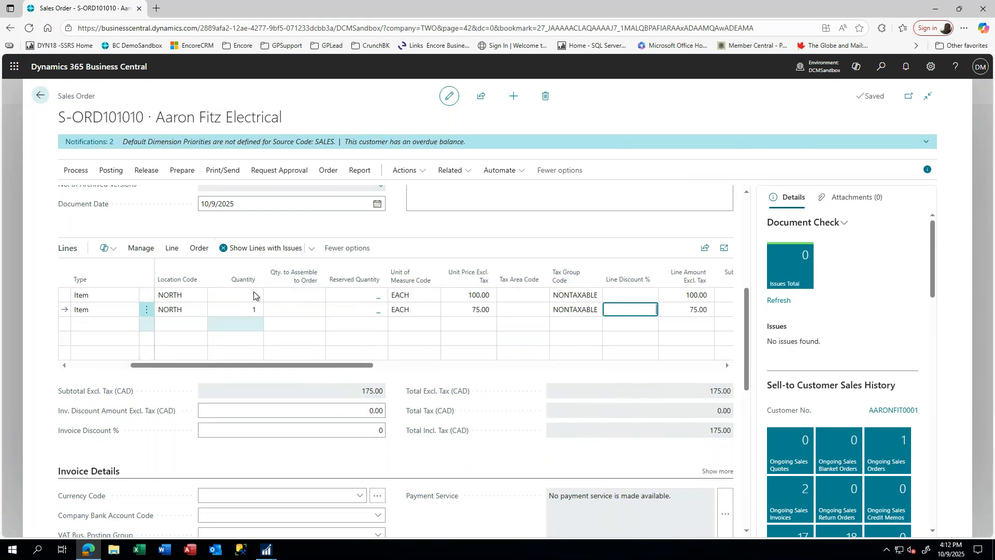
# Step: Examine the order's invoice details, department and division codes, and shipping and billing information
pyautogui.scroll(-5, 318, 293)
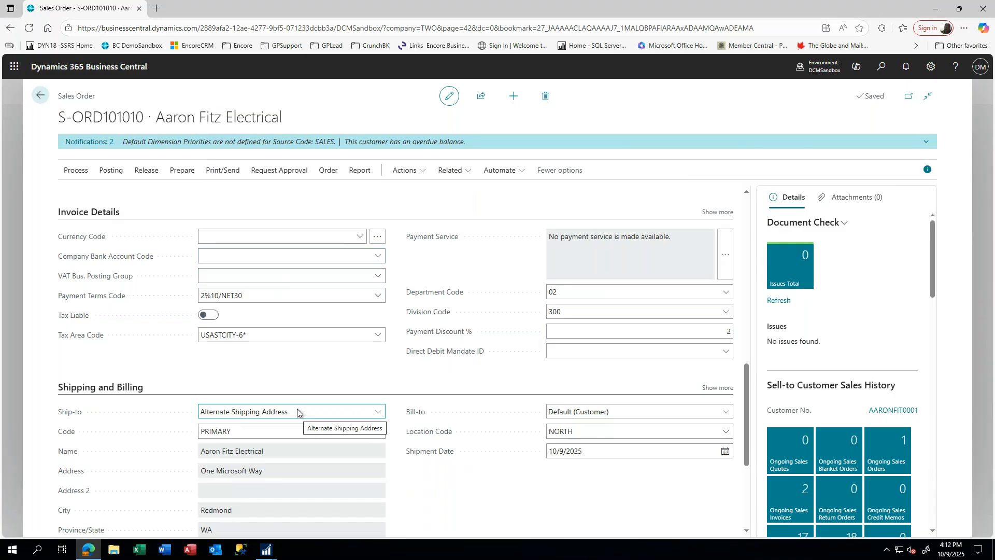
pyautogui.press('Tab')
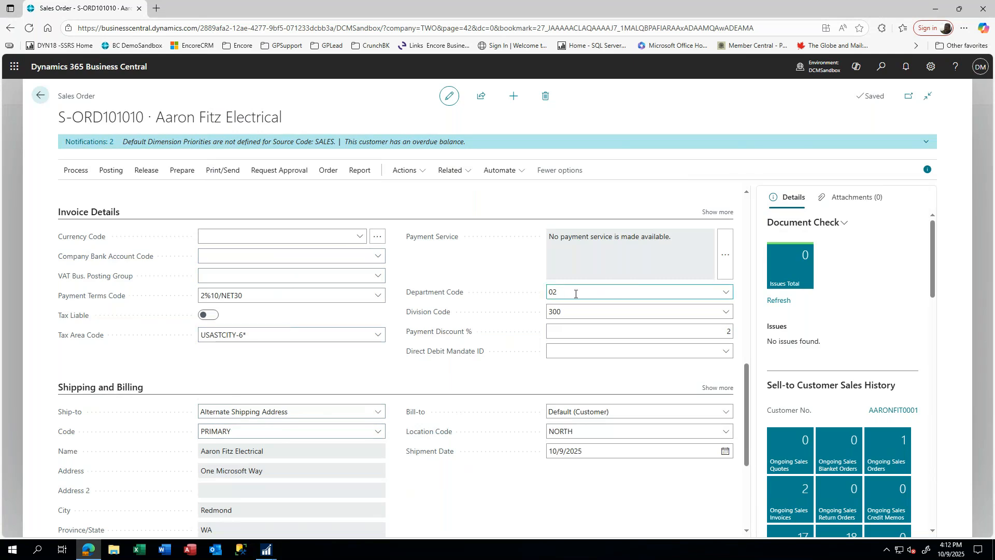
pyautogui.click(567, 311)
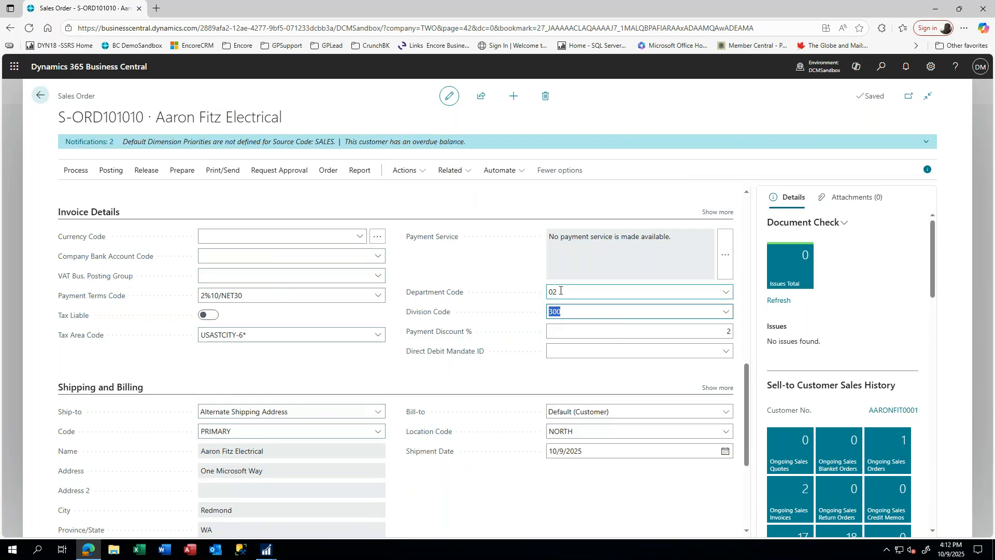
pyautogui.click(560, 291)
pyautogui.click(564, 311)
pyautogui.scroll(-3, 428, 438)
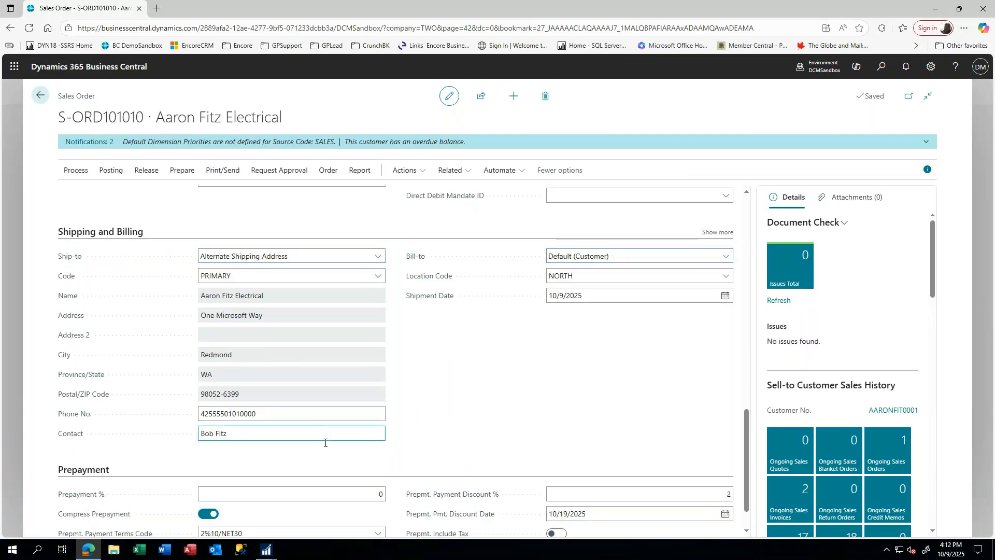
# Step: Switch to Dynamics GP and view the headset order's customer details and document details
pyautogui.click(267, 548)
pyautogui.click(318, 504)
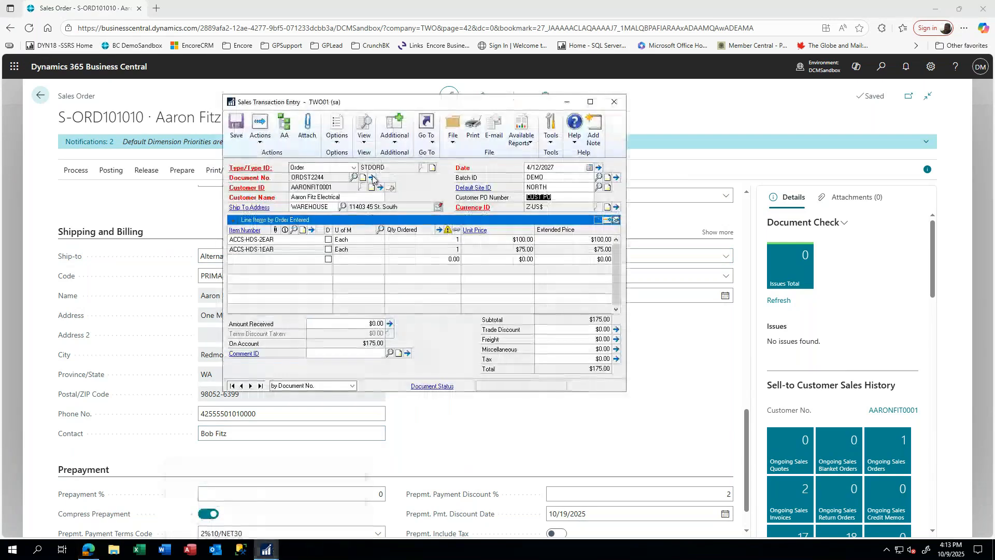
pyautogui.click(381, 188)
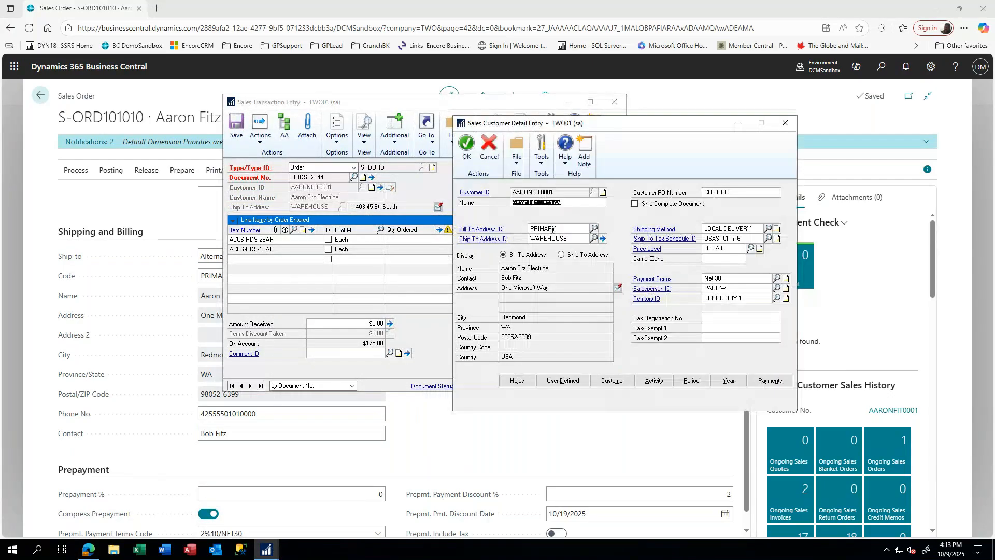
pyautogui.click(372, 177)
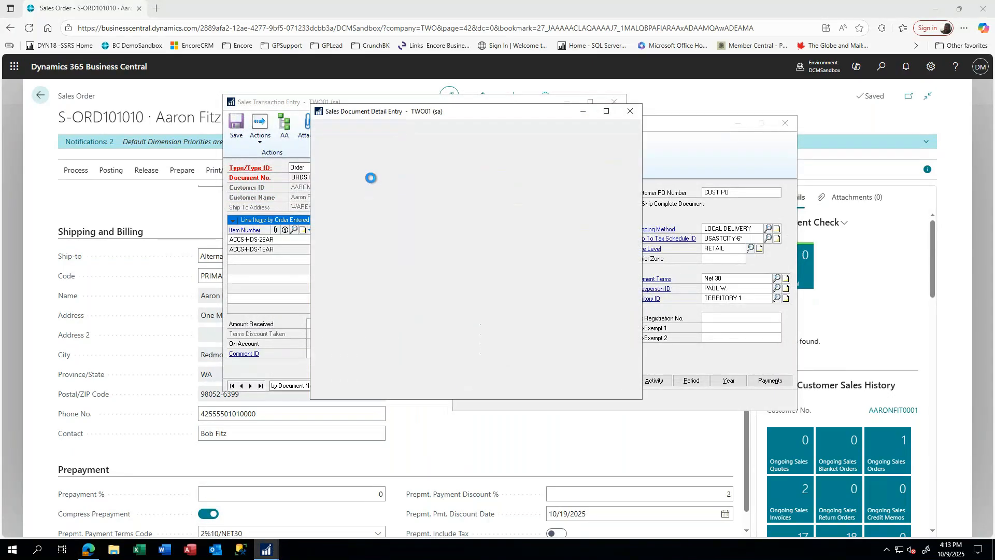
pyautogui.click(630, 111)
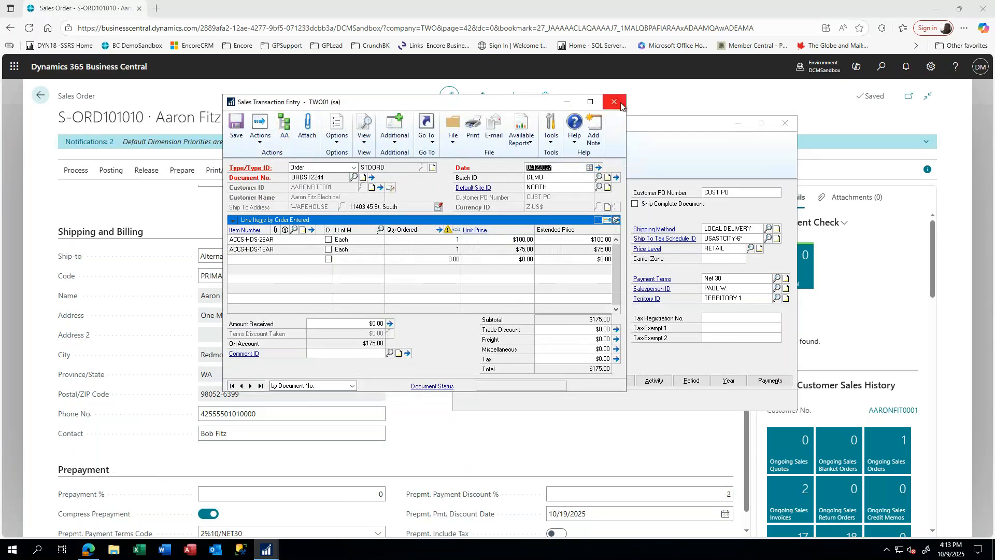
# Step: Review the order's Sales Payment Entry and the payment terms and salesperson in its customer details
pyautogui.click(389, 322)
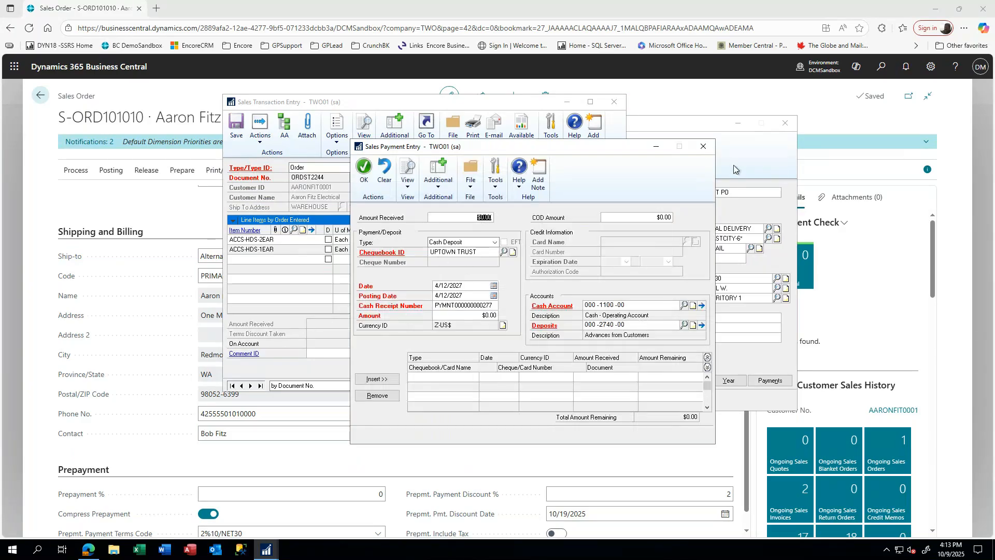
pyautogui.click(705, 148)
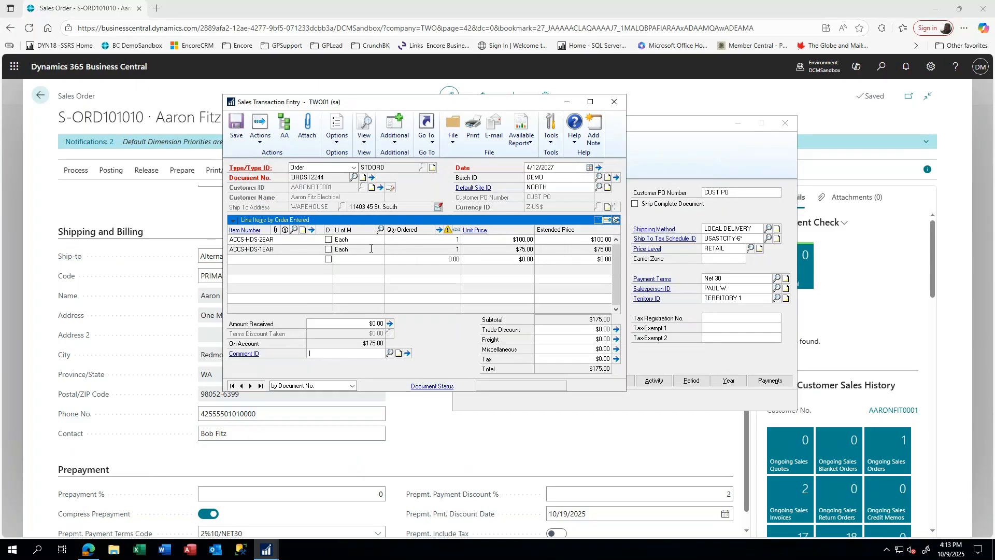
pyautogui.click(380, 188)
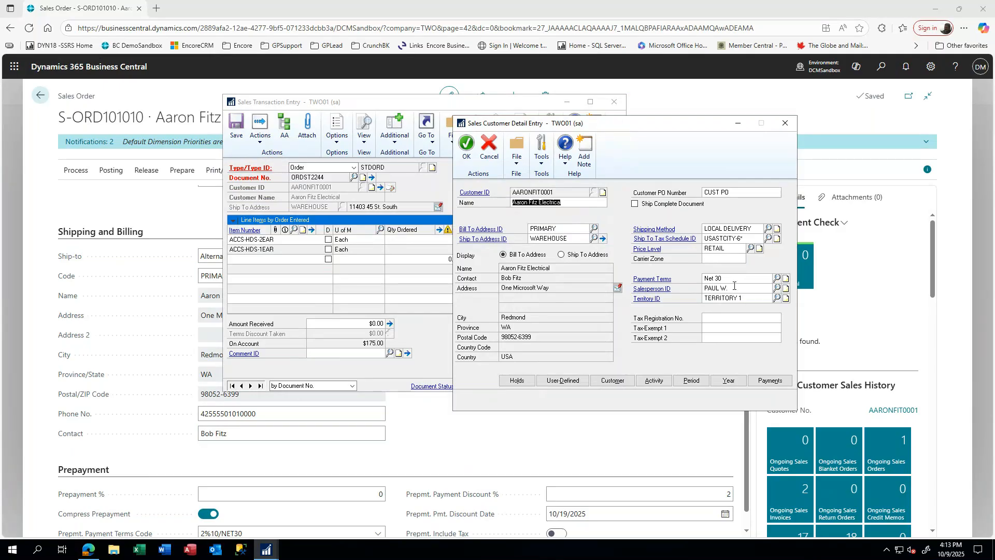
pyautogui.click(785, 123)
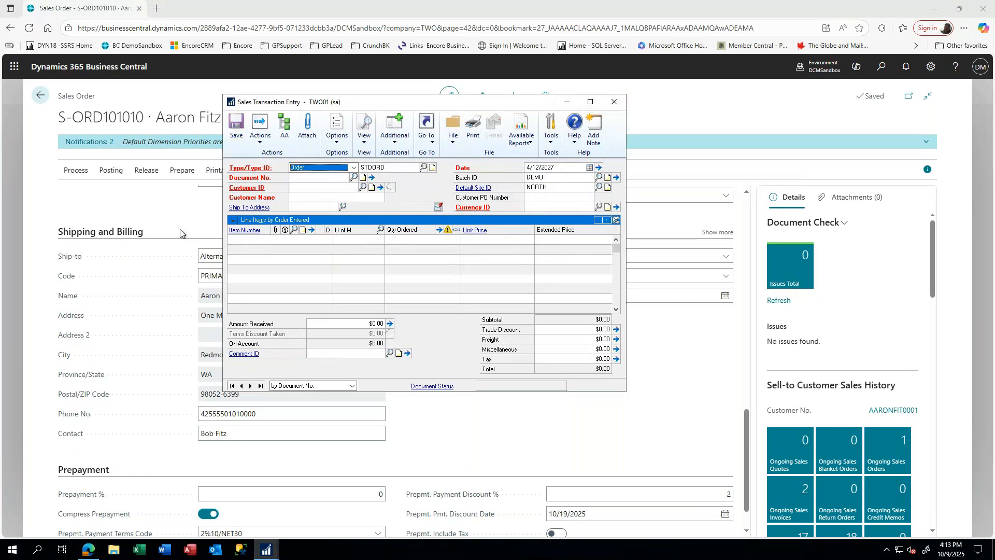
# Step: Switch to Business Central and preview the sales order's printed confirmation, closing the preview when finished
pyautogui.click(179, 195)
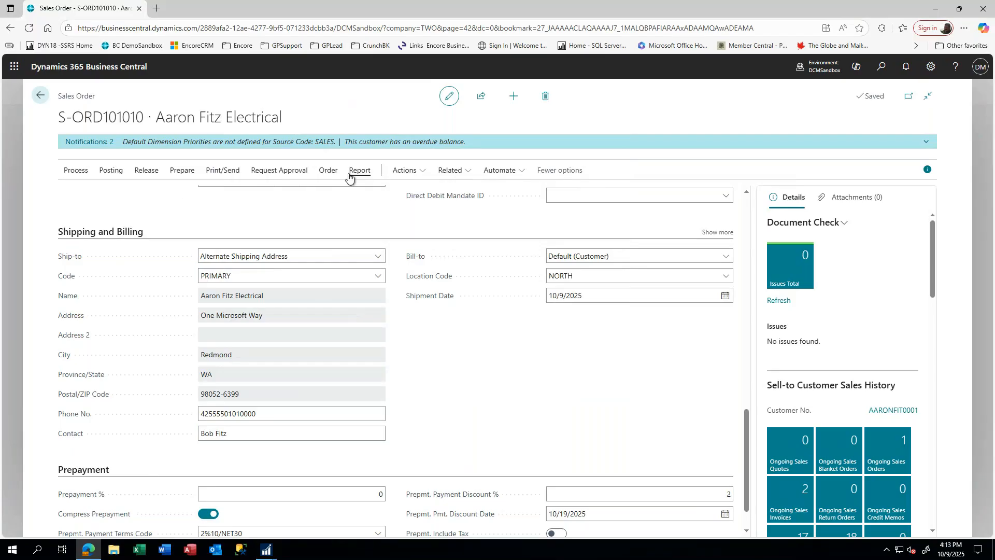
pyautogui.click(221, 170)
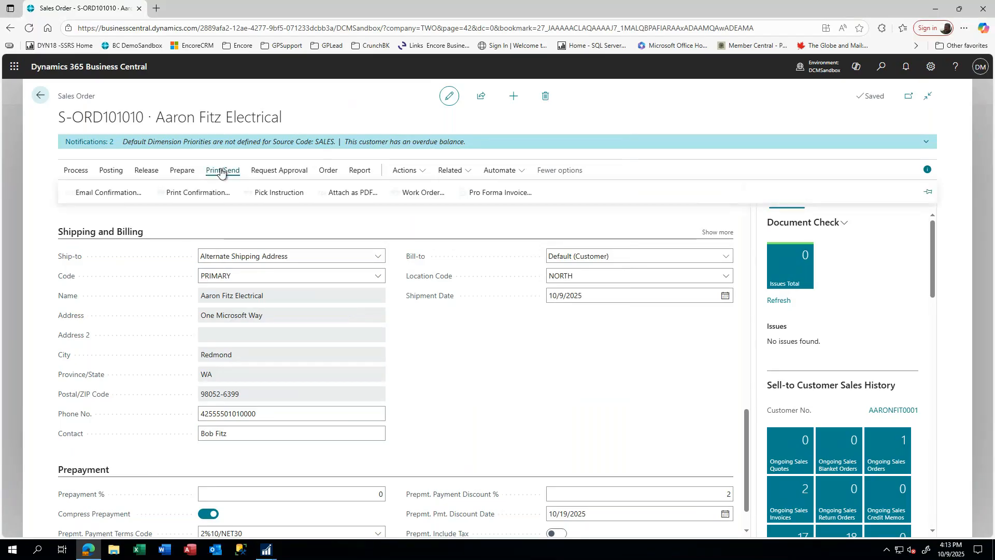
pyautogui.click(193, 191)
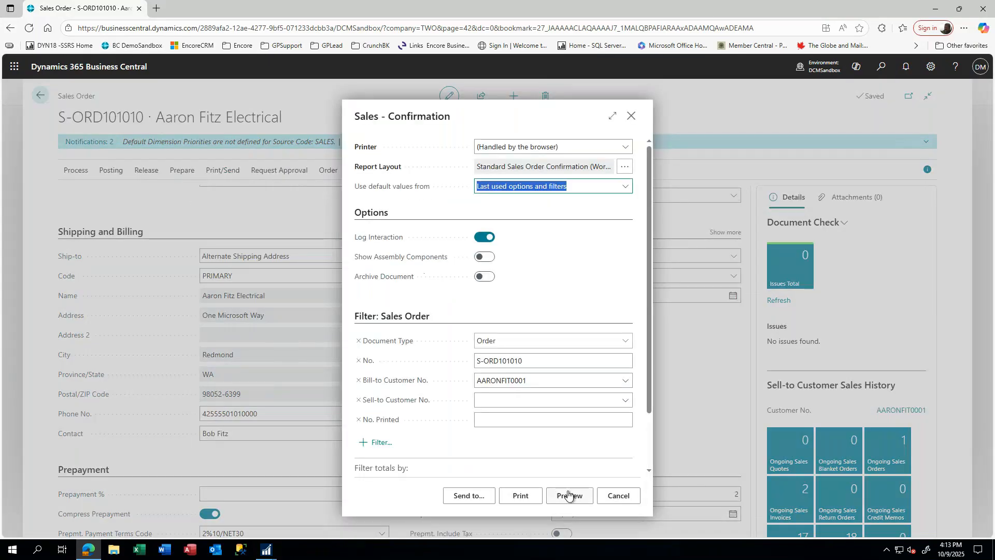
pyautogui.click(568, 495)
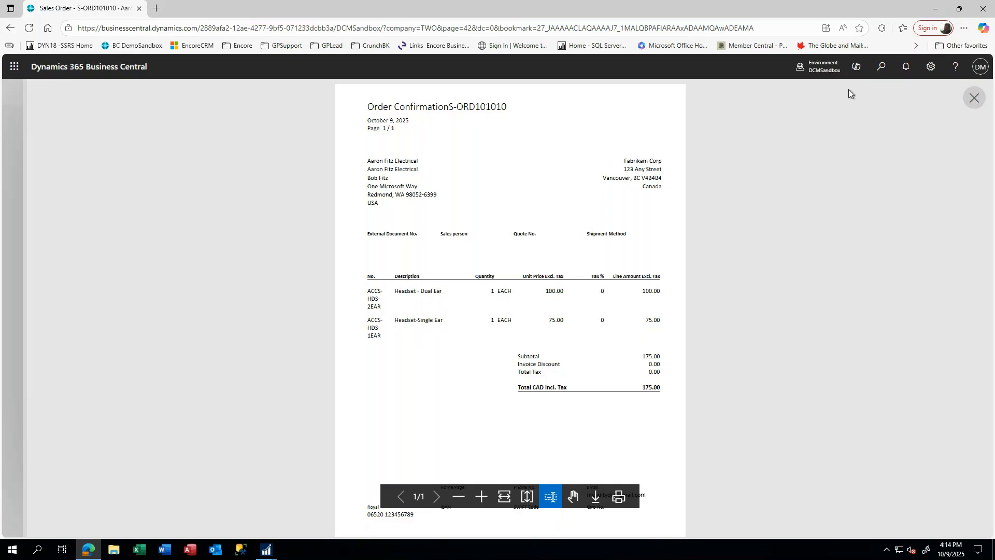
pyautogui.click(973, 99)
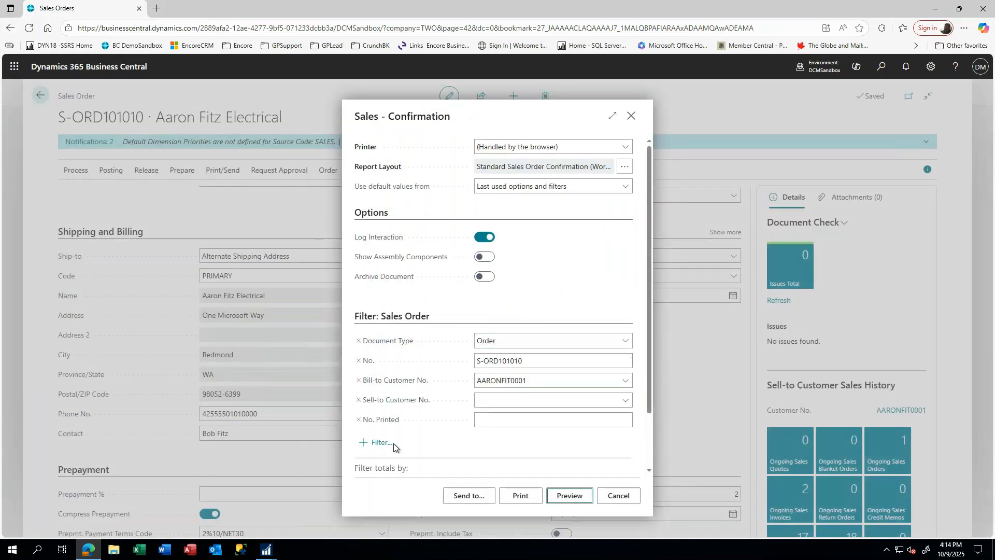
# Step: Check the file types offered for sending the sales confirmation, cancel without sending, and return to the sales orders list
pyautogui.click(478, 498)
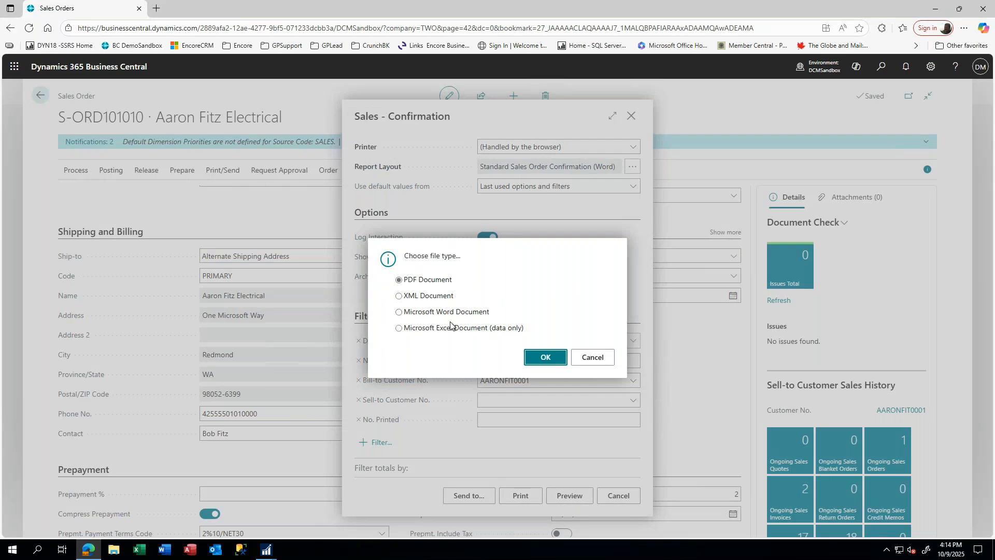
pyautogui.click(600, 361)
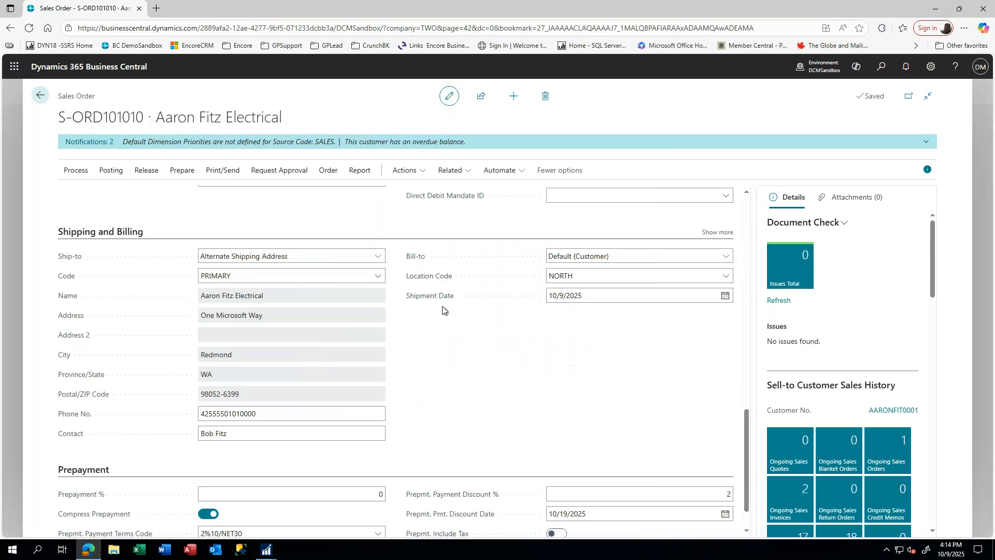
pyautogui.moveTo(434, 304)
pyautogui.scroll(-1, 485, 412)
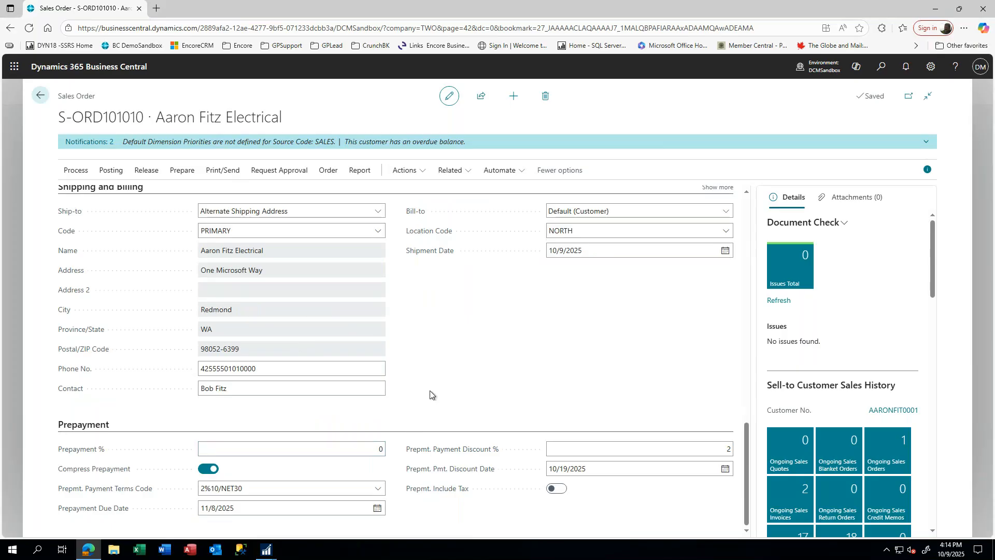
pyautogui.scroll(15, 429, 394)
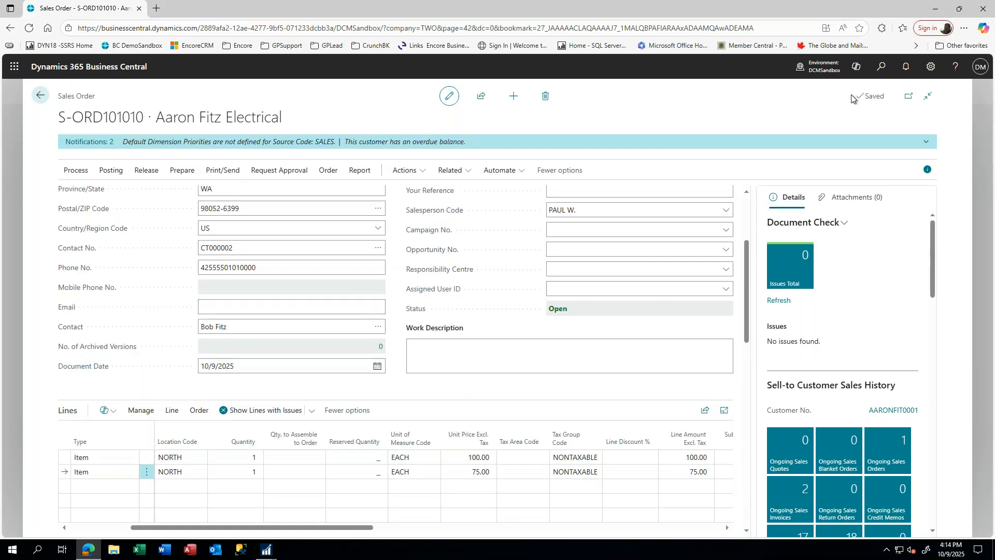
pyautogui.click(39, 97)
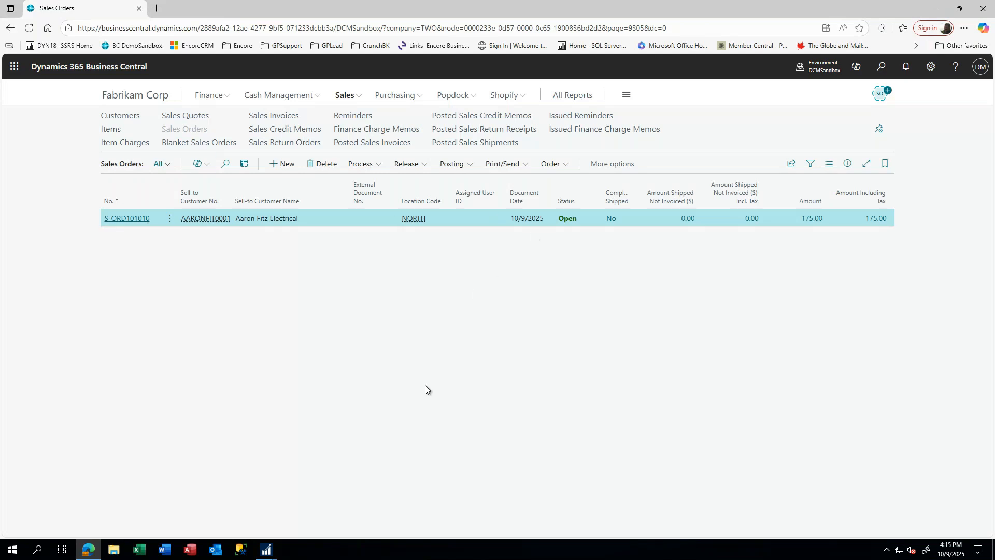
# Step: Switch to Dynamics GP, reopen Sales Transaction Entry, and recall the saved Aaron Fitz Electrical headset order by its document number
pyautogui.moveTo(268, 550)
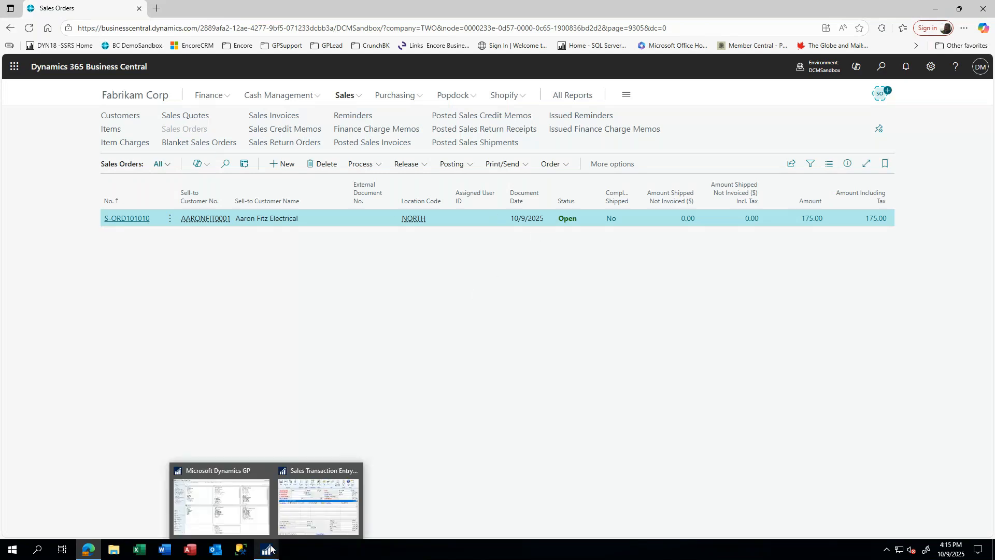
pyautogui.click(322, 491)
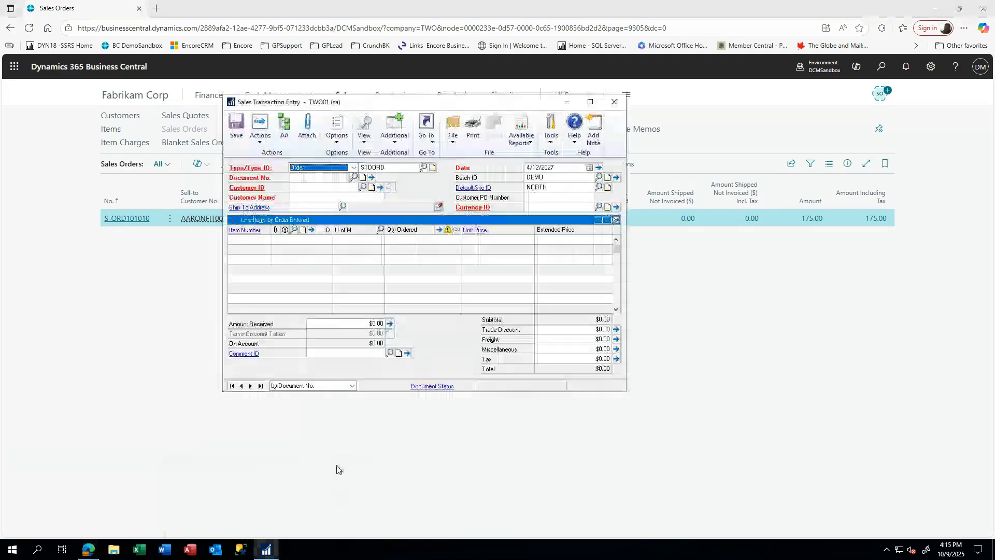
pyautogui.click(611, 104)
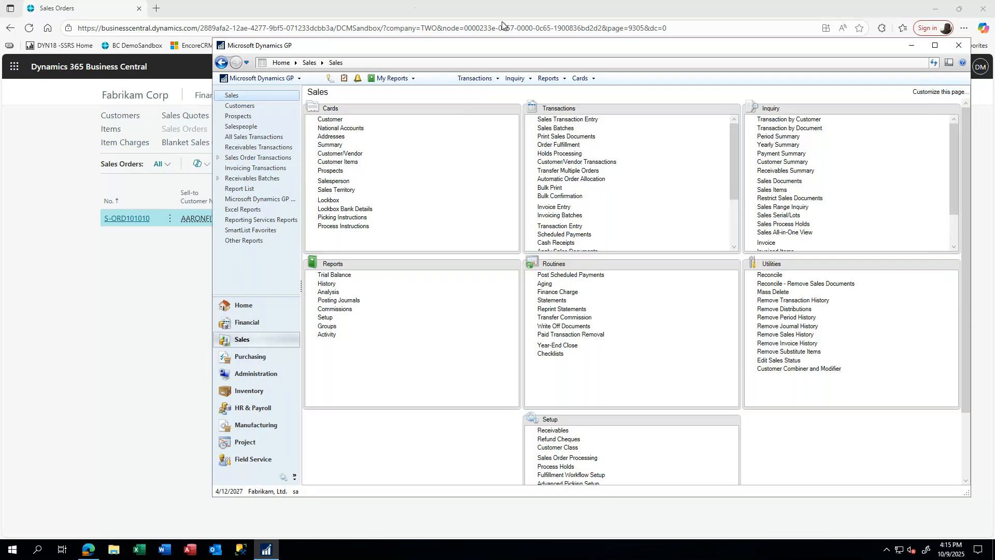
pyautogui.click(560, 121)
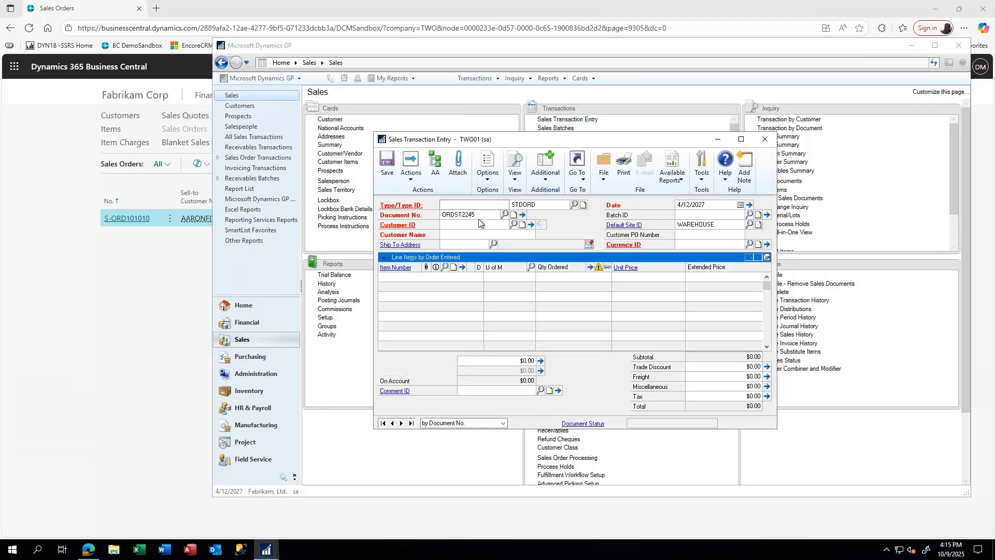
pyautogui.click(476, 214)
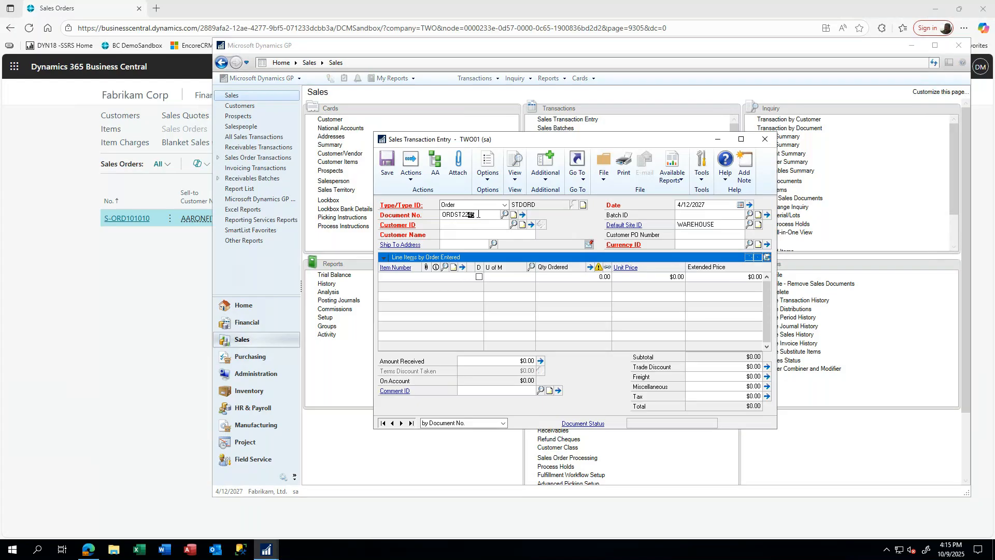
pyautogui.write('44')
pyautogui.press('Tab')
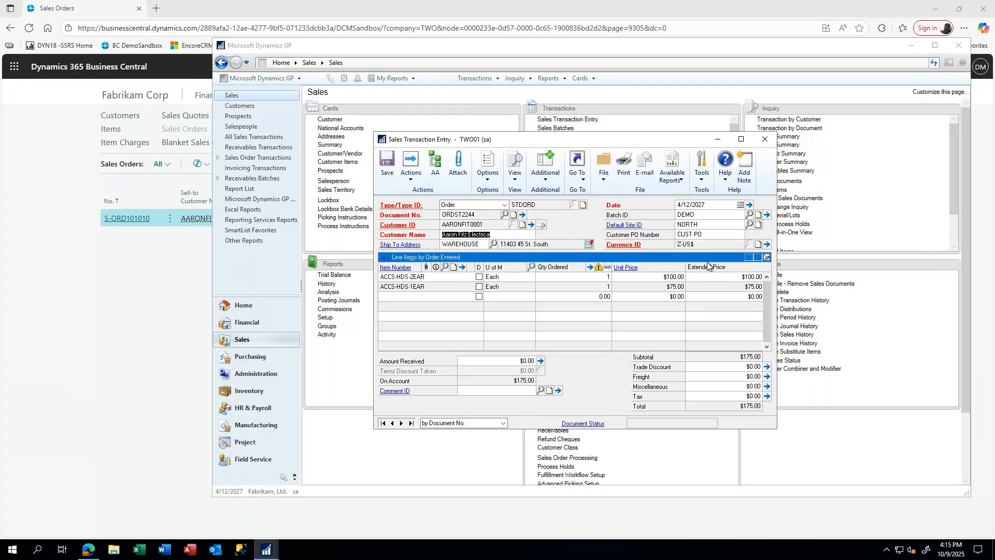
# Step: Print only the order's packing slip on Blank Paper to the screen, using the Standard report type
pyautogui.click(624, 175)
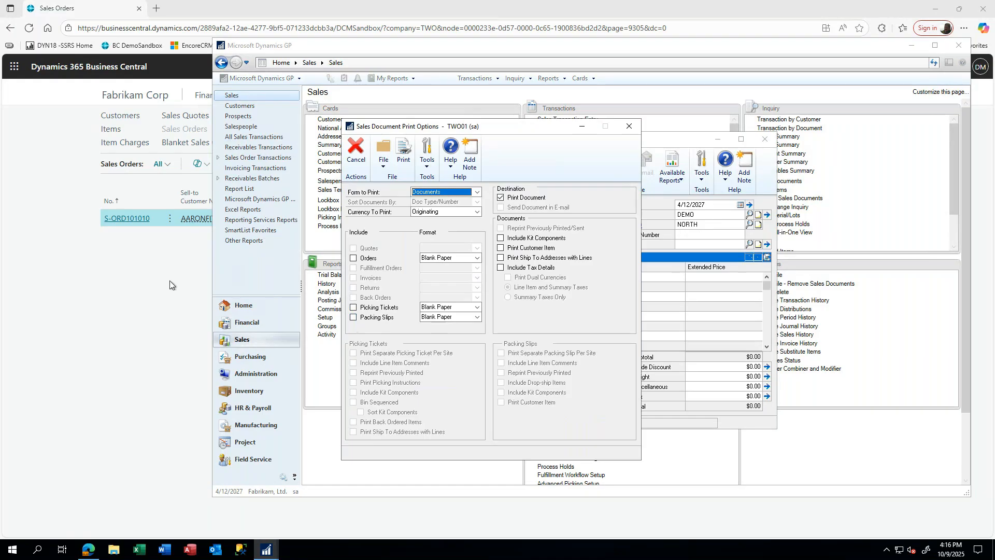
pyautogui.click(355, 318)
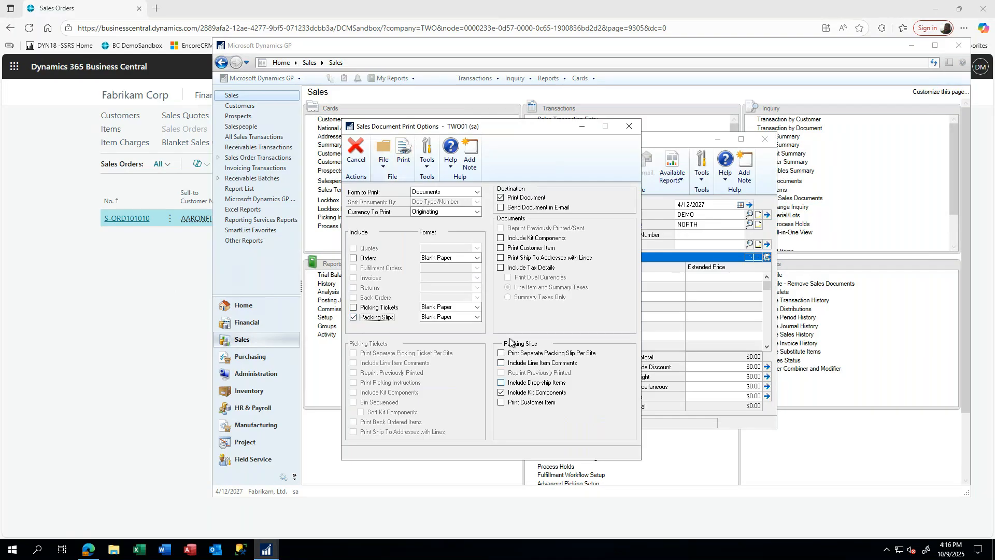
pyautogui.click(403, 151)
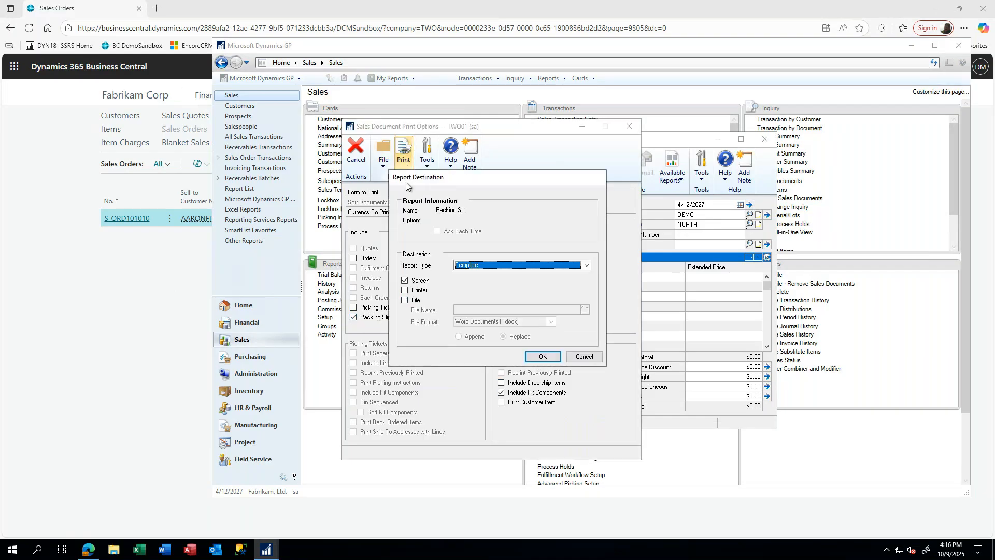
pyautogui.click(505, 265)
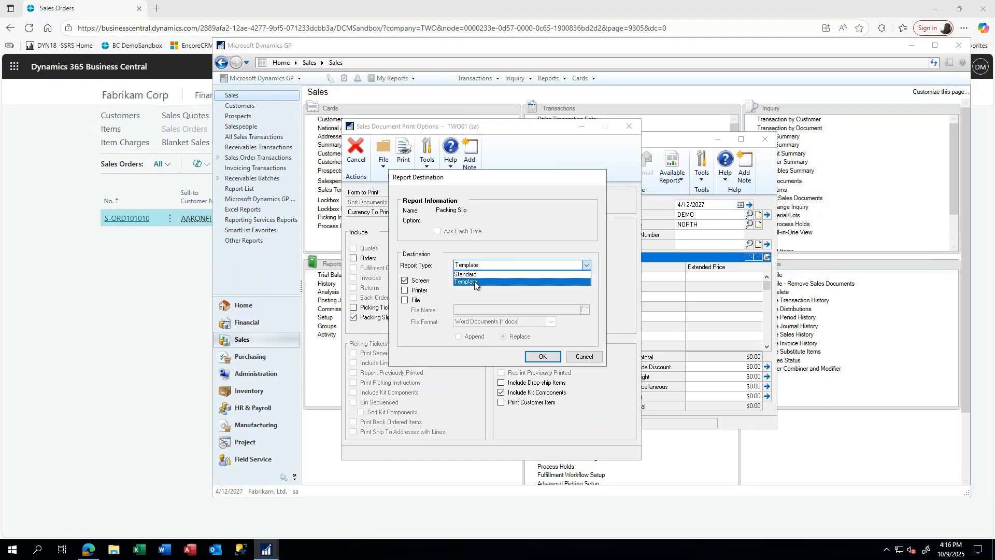
pyautogui.click(476, 275)
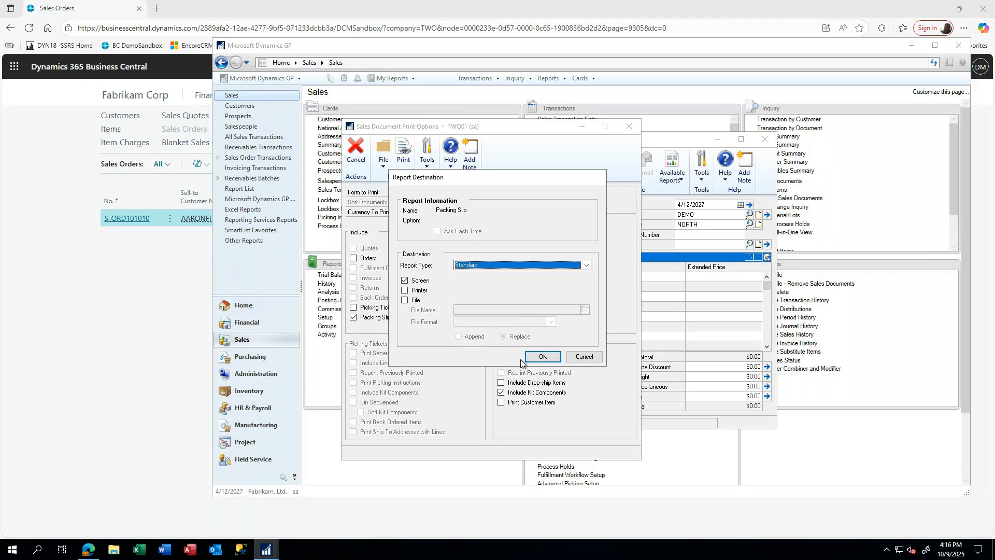
pyautogui.click(542, 357)
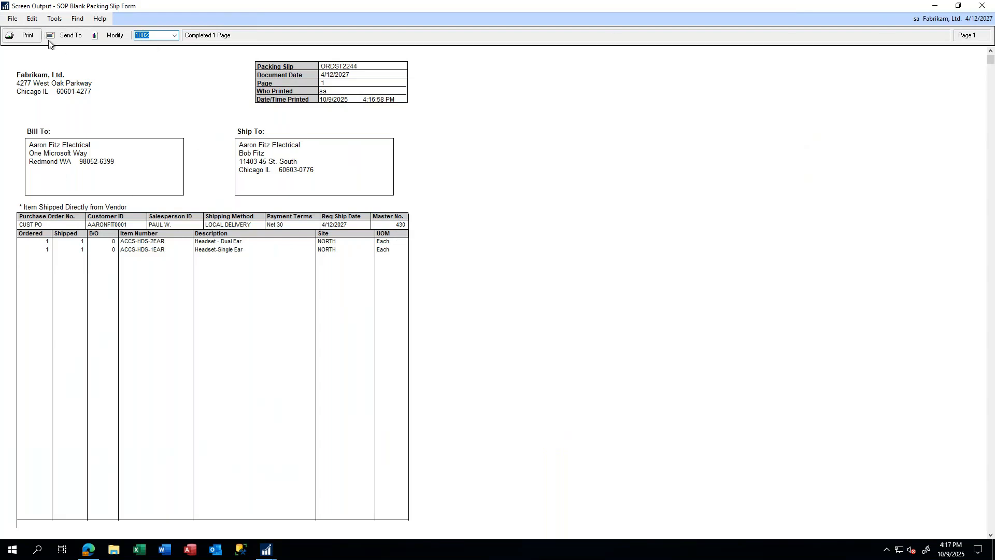
# Step: Review the mail recipient options for sending the packing slip, and close the report
pyautogui.click(65, 37)
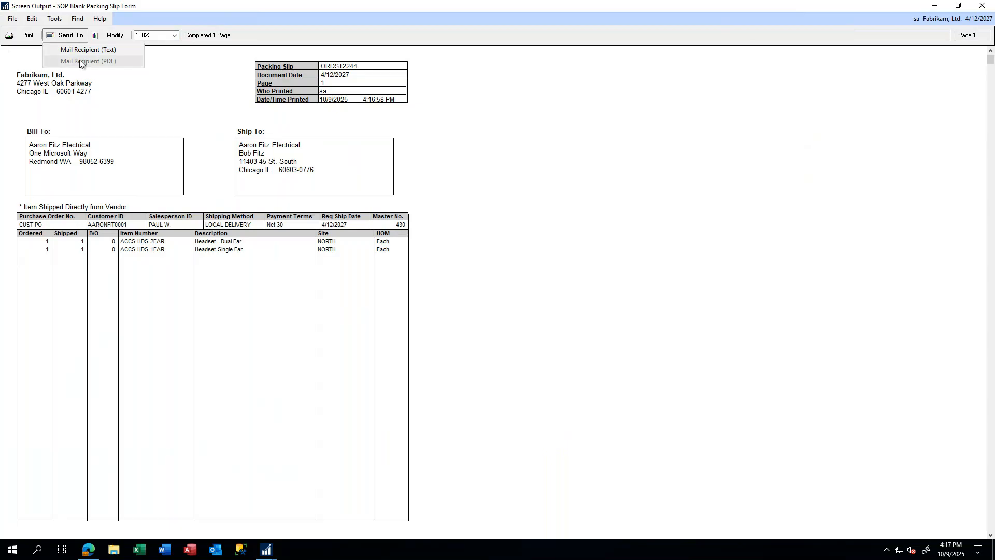
pyautogui.click(981, 8)
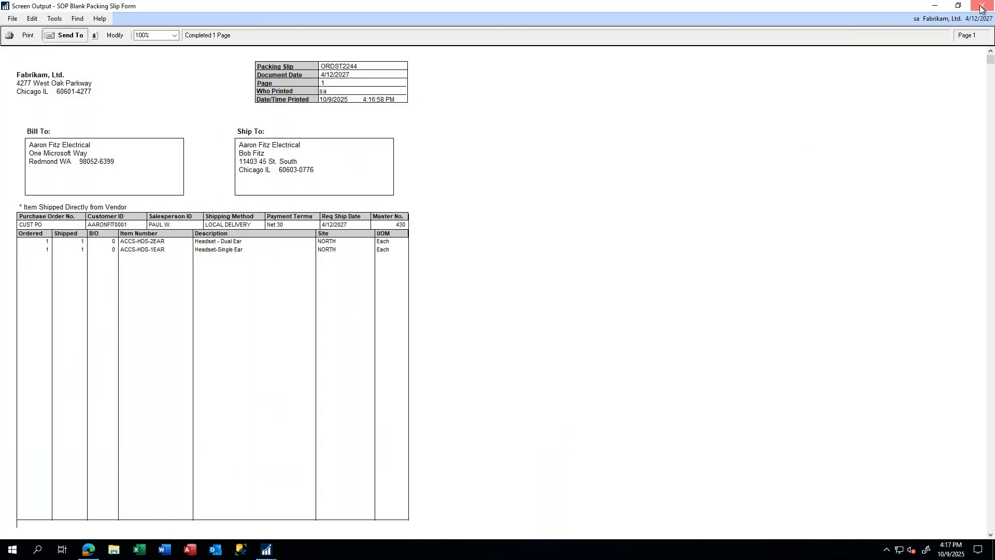
pyautogui.click(981, 8)
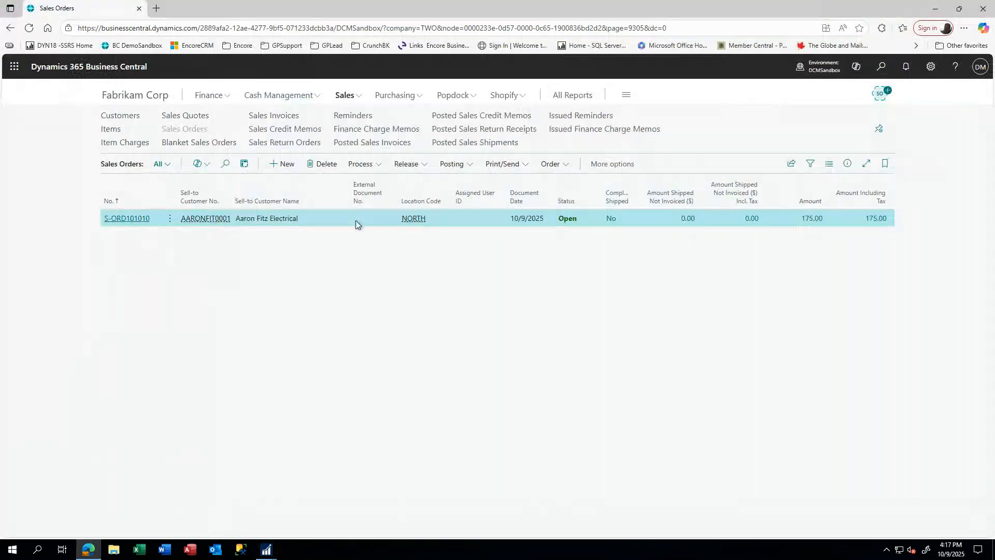
# Step: In Business Central, open the Aaron Fitz Electrical sales order, preview its Pick Instruction, close the preview, and view the order lines
pyautogui.click(127, 219)
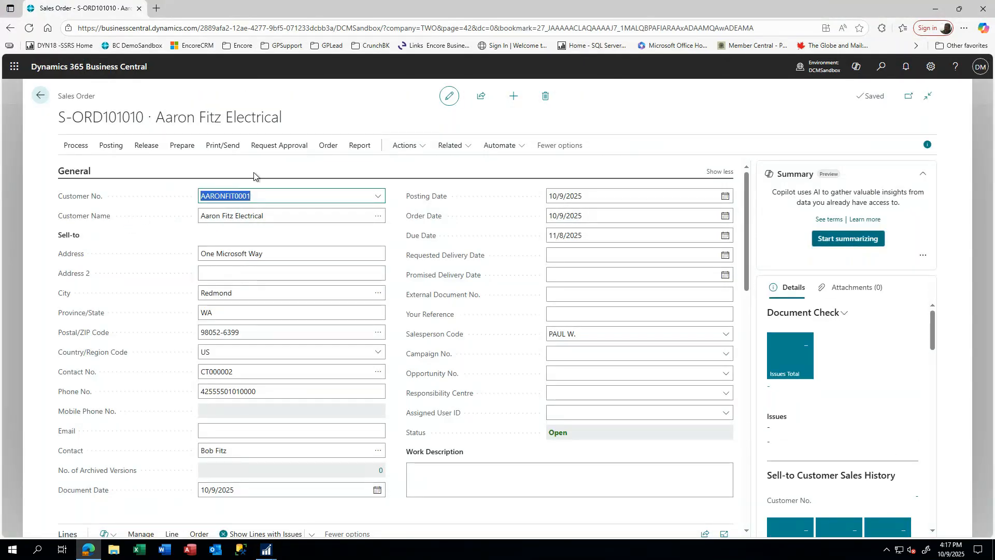
pyautogui.click(220, 150)
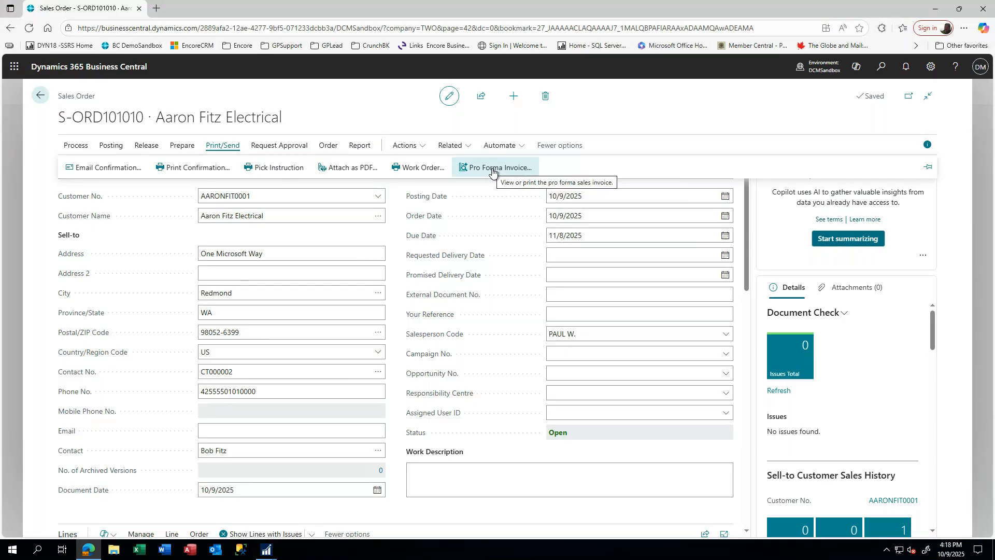
pyautogui.click(276, 168)
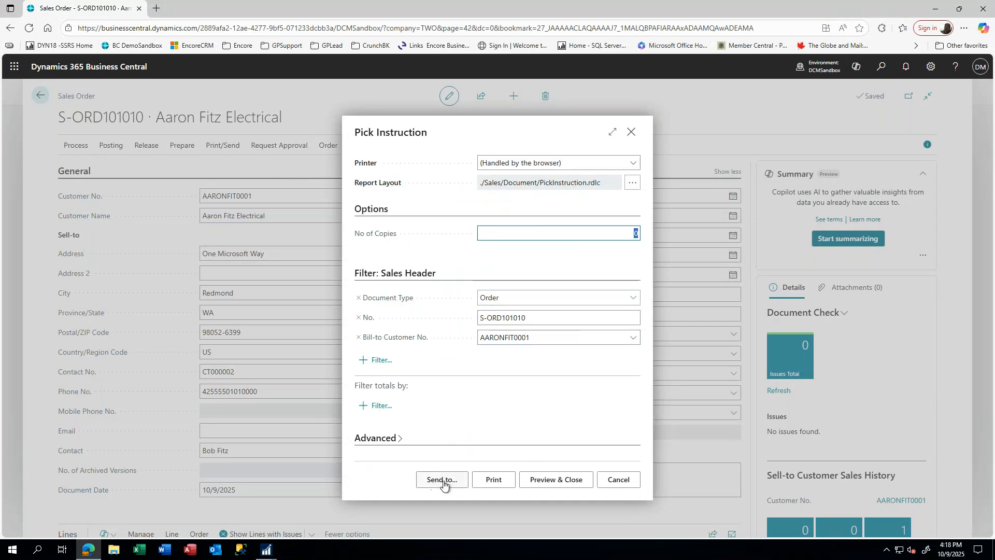
pyautogui.click(557, 483)
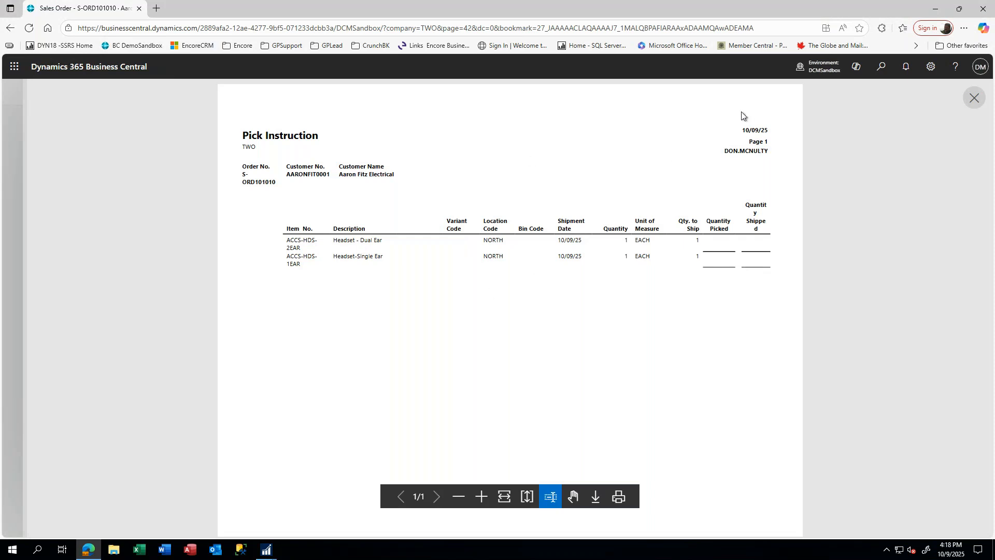
pyautogui.click(974, 100)
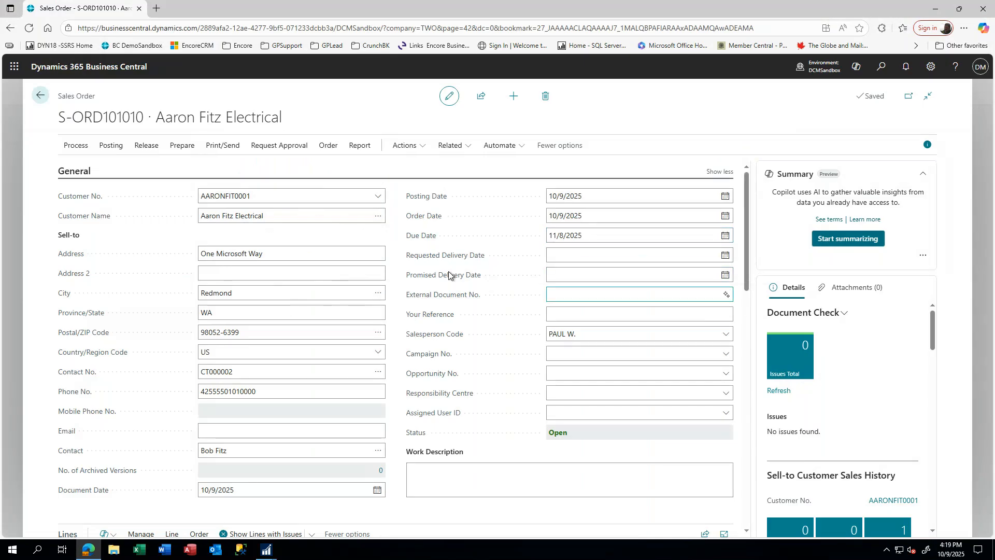
pyautogui.scroll(-6, 443, 264)
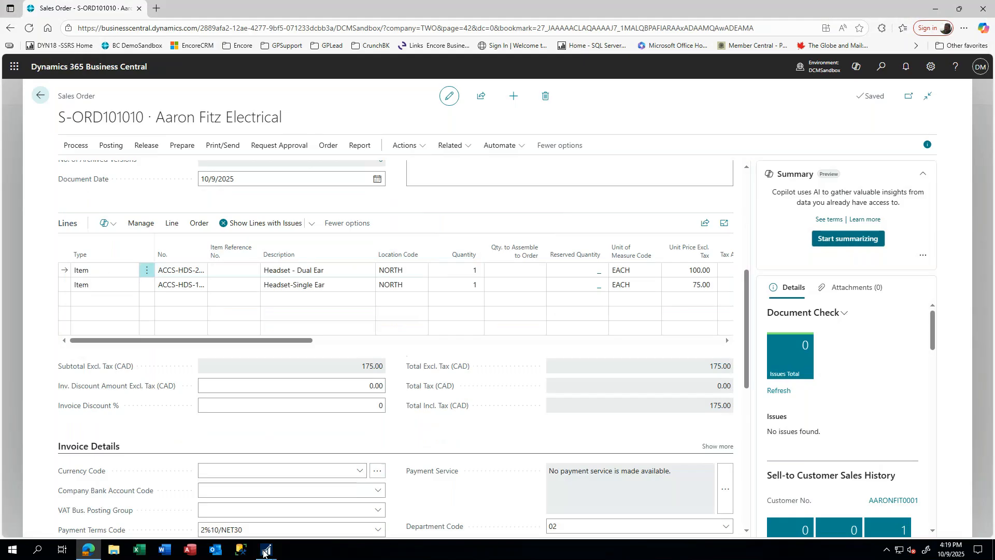
# Step: Switch to Dynamics GP, recall the headset order by its document number, and expand the line item details
pyautogui.moveTo(273, 540)
pyautogui.click(335, 508)
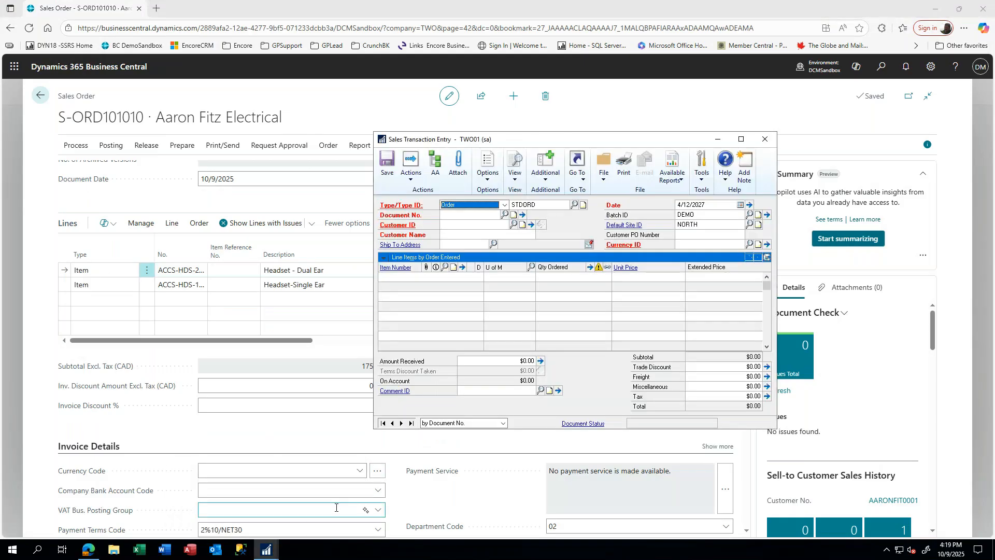
pyautogui.click(485, 214)
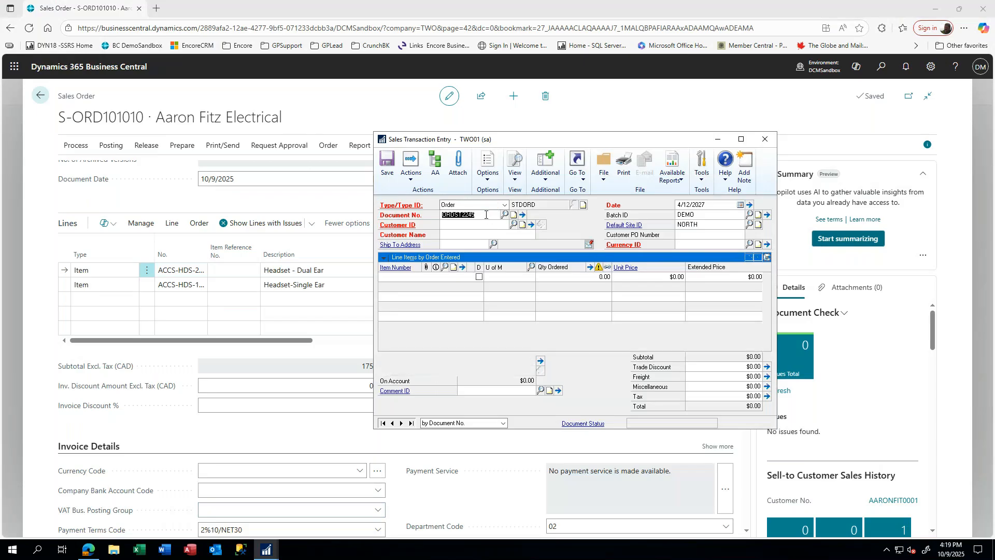
pyautogui.click(473, 214)
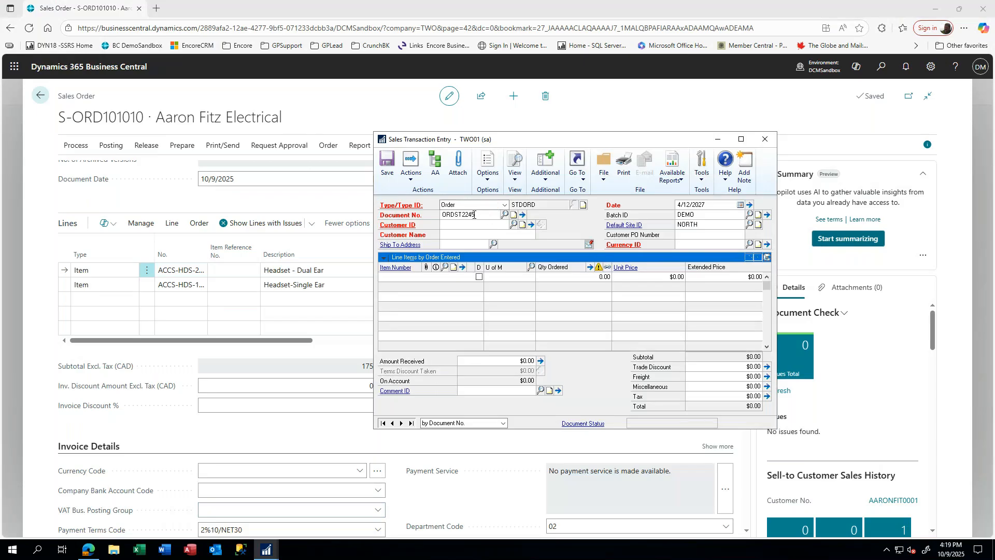
pyautogui.write('4')
pyautogui.press('Tab')
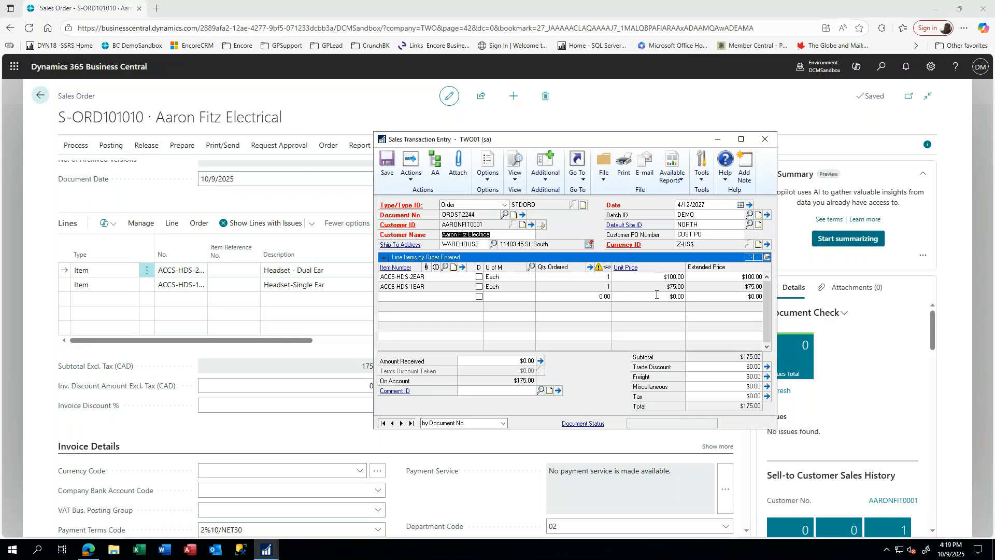
pyautogui.click(768, 257)
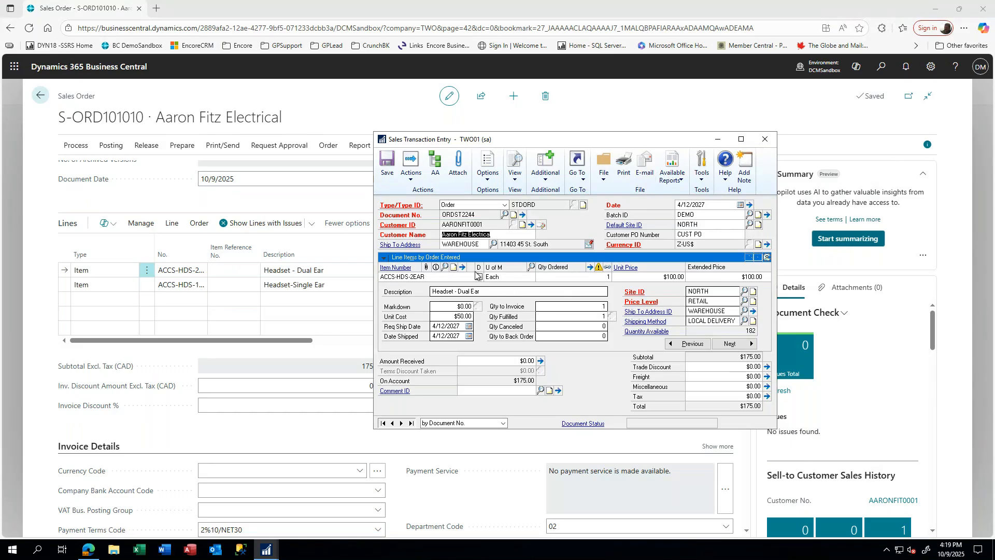
# Step: Transfer the order to an invoice with totals and deposits included, and output the transfer log to the screen
pyautogui.click(410, 170)
pyautogui.click(430, 193)
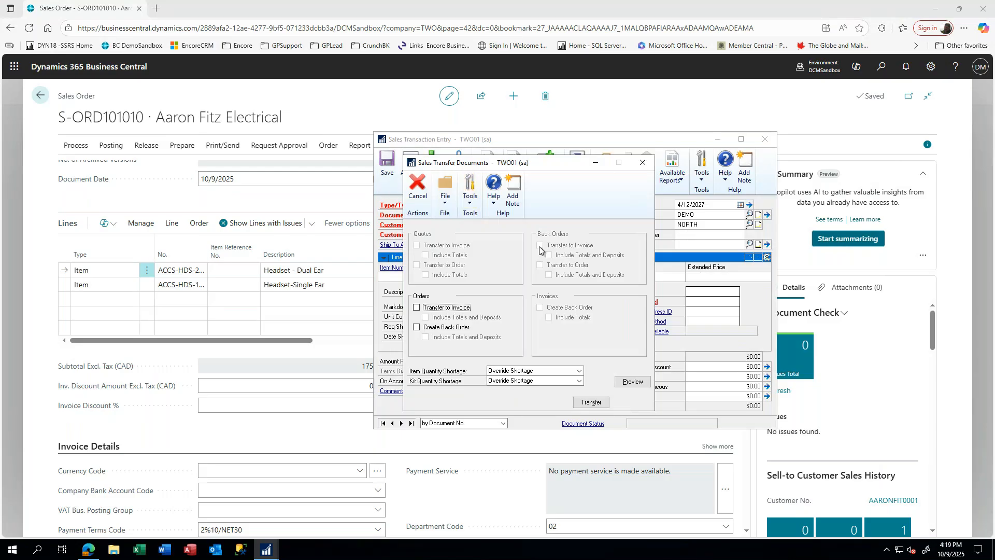
pyautogui.click(420, 308)
pyautogui.click(426, 317)
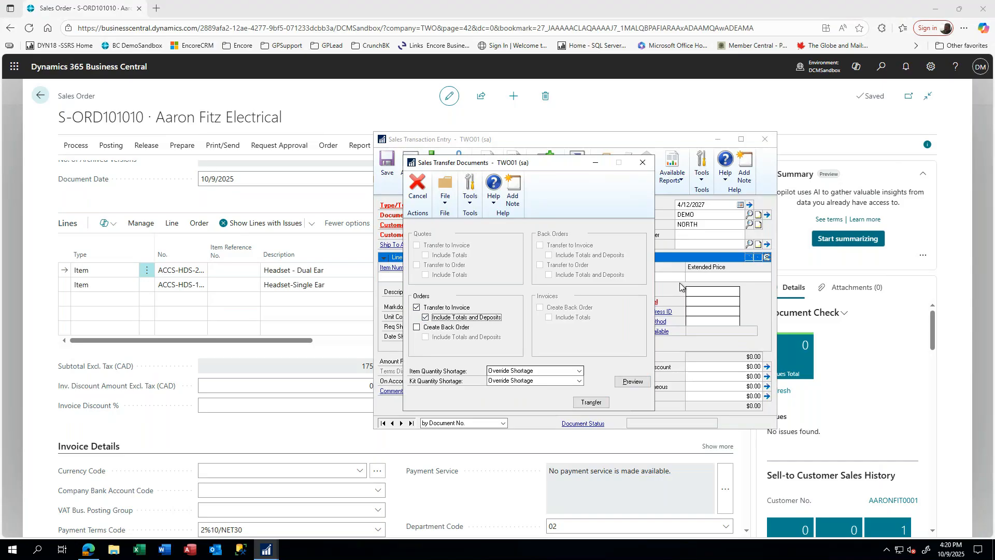
pyautogui.click(594, 403)
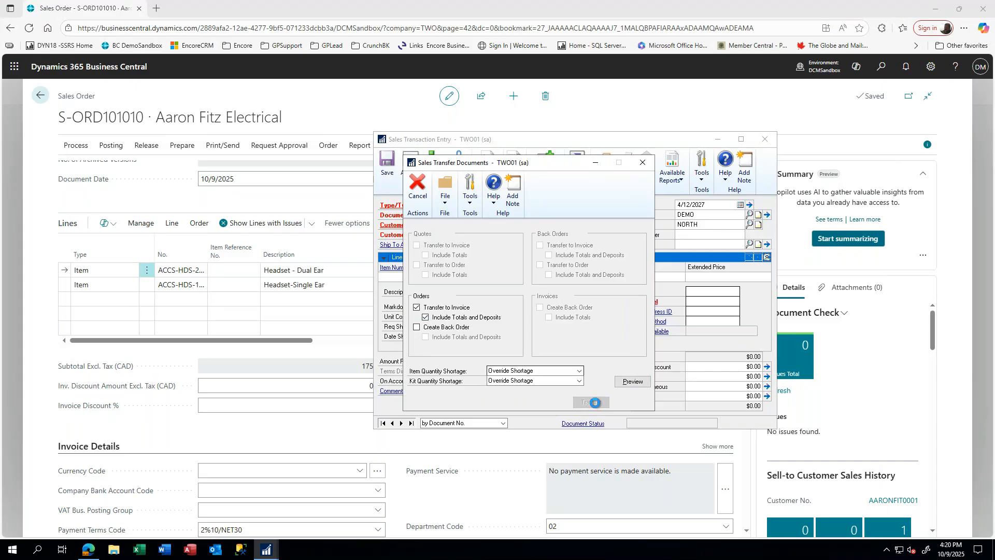
pyautogui.click(537, 345)
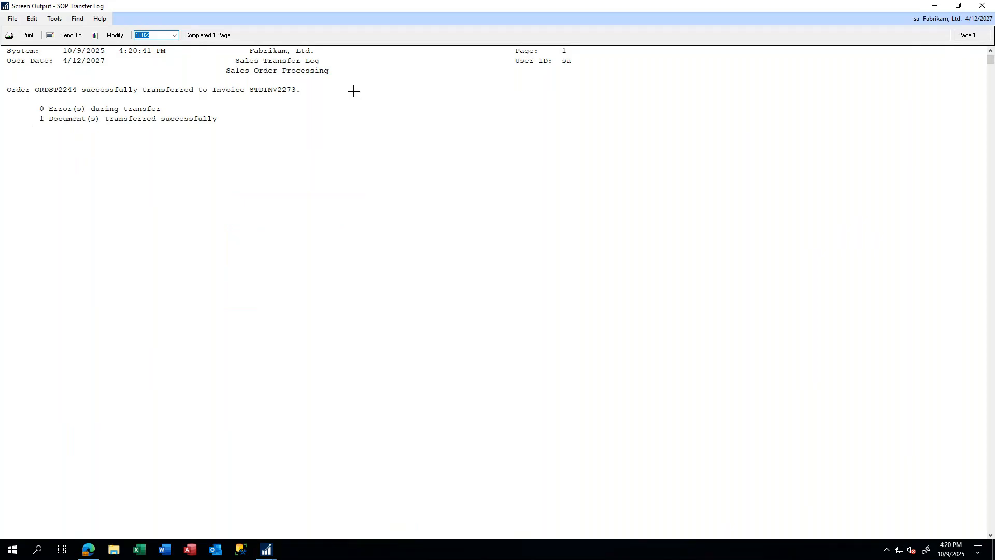
# Step: Close the transfer log, return to the Aaron Fitz Electrical order in Business Central, and post it with the Ship option
pyautogui.click(987, 6)
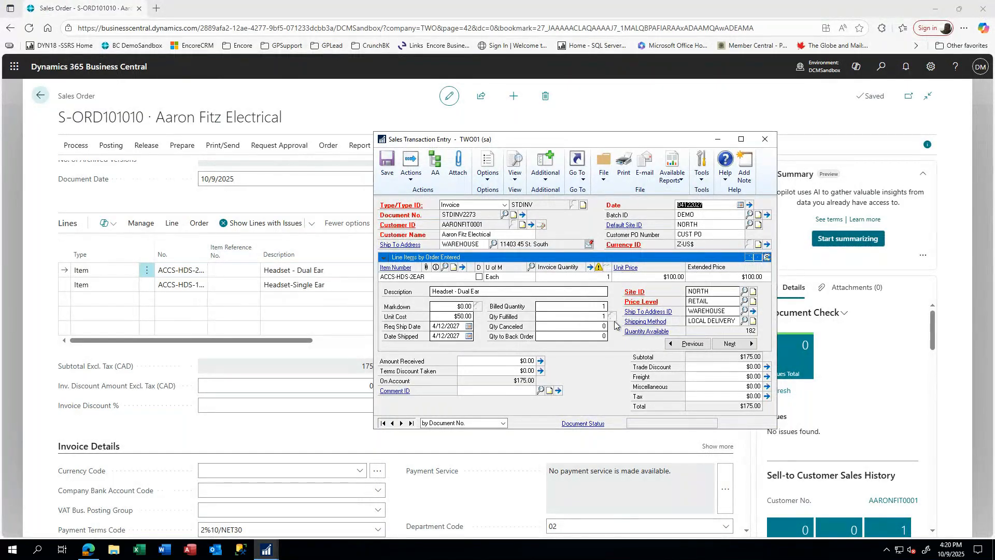
pyautogui.click(717, 139)
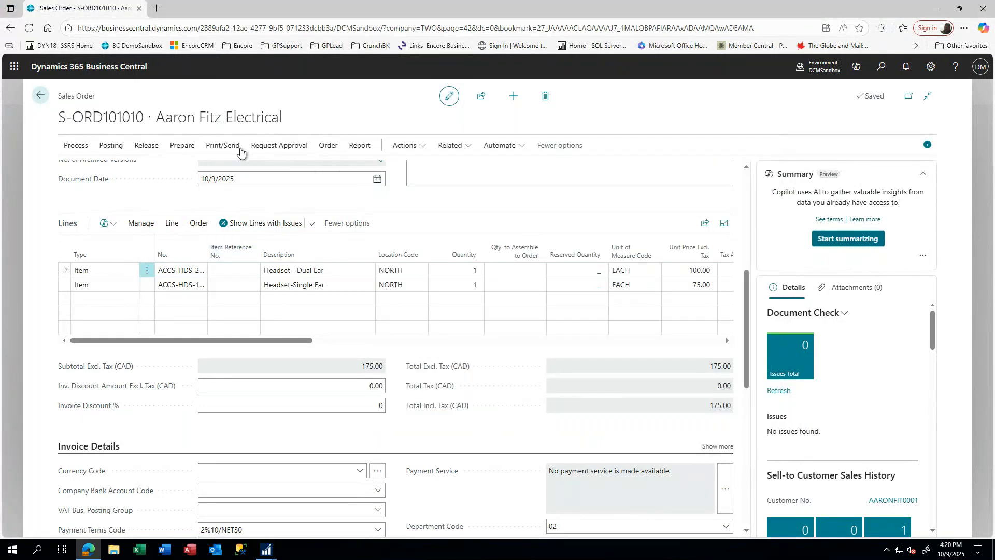
pyautogui.click(112, 147)
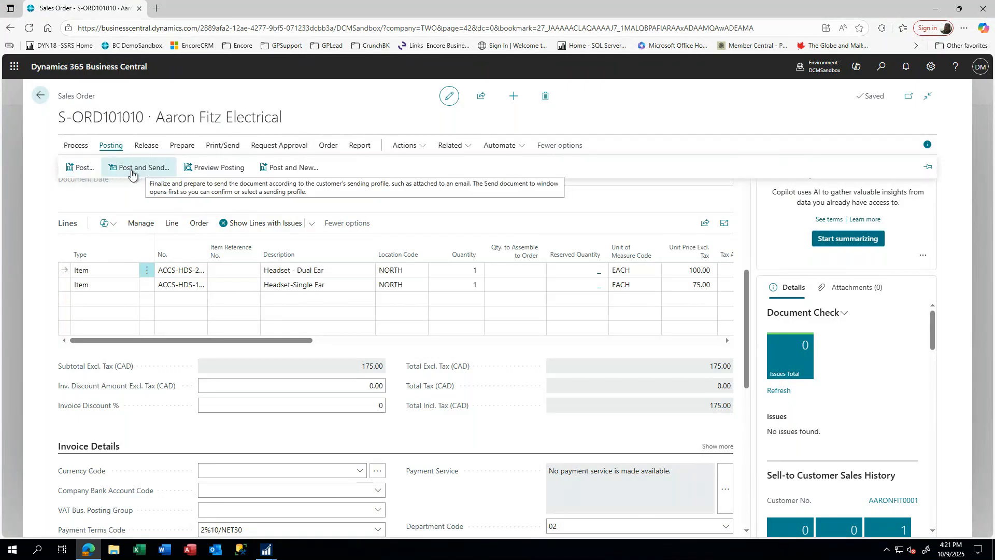
pyautogui.click(81, 169)
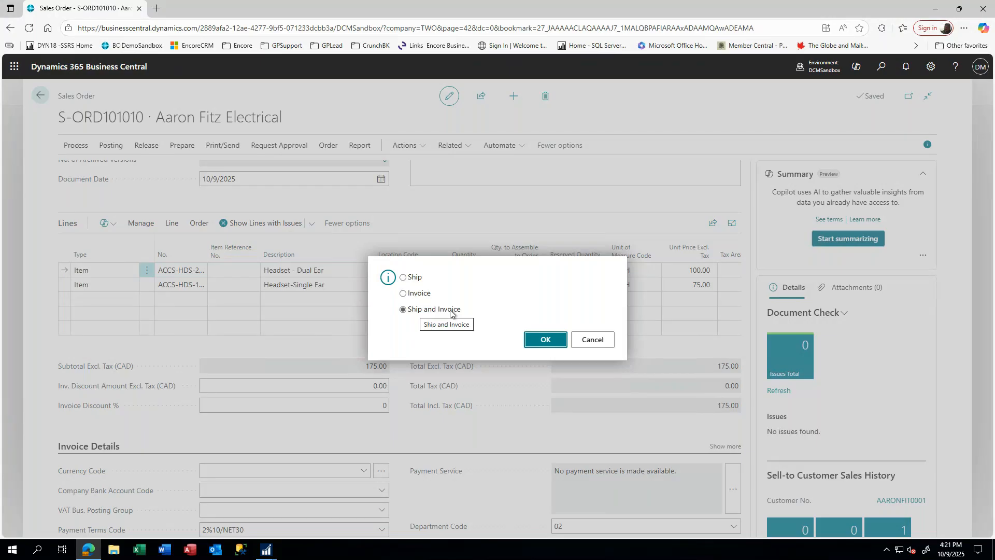
pyautogui.click(404, 278)
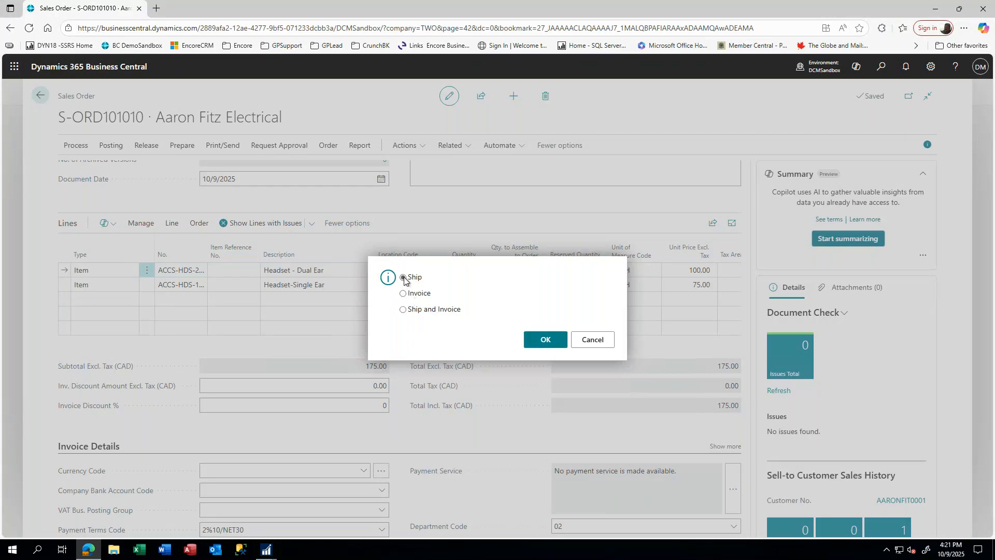
pyautogui.click(544, 345)
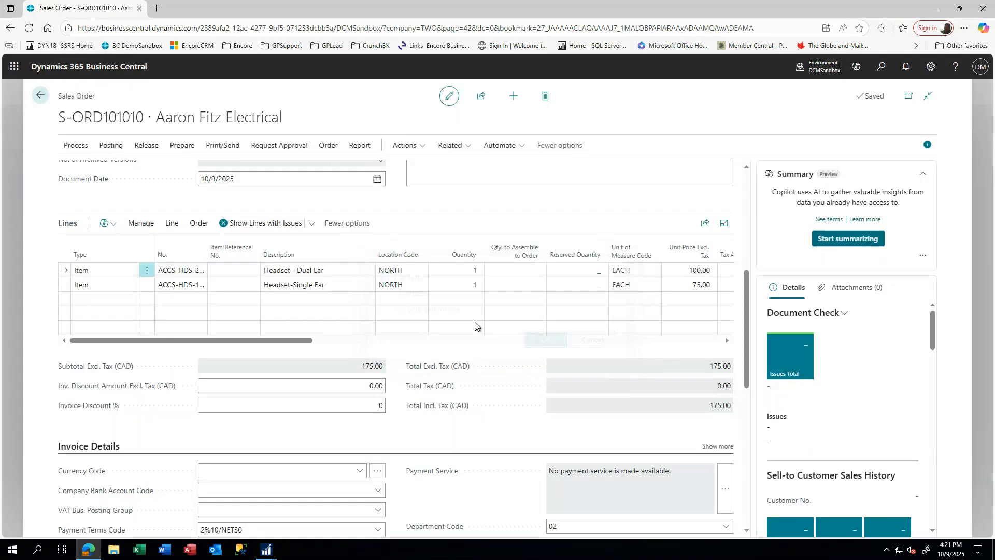
# Step: Check the shipped, to-invoice and invoiced quantities on the sales order lines
pyautogui.moveTo(303, 341); pyautogui.dragTo(714, 353)
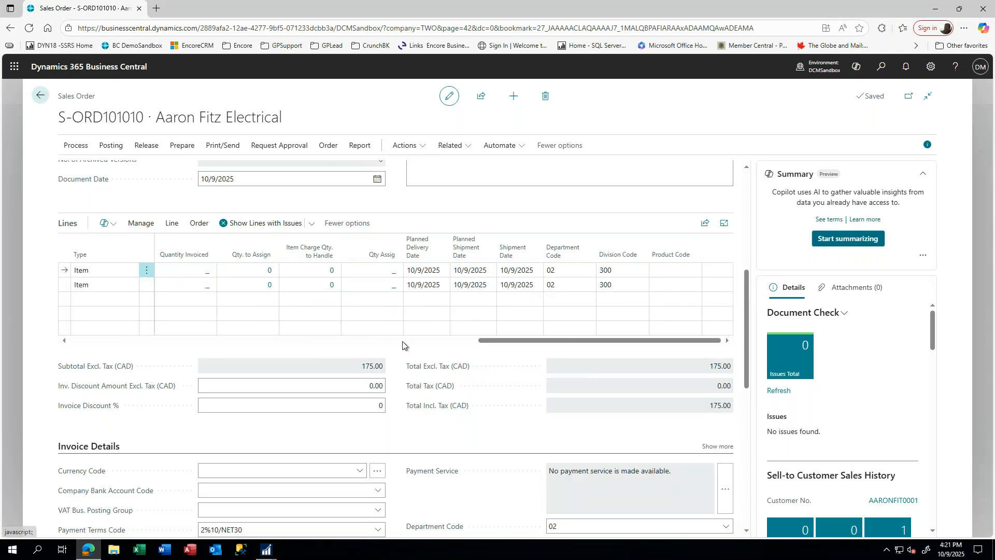
pyautogui.click(64, 341)
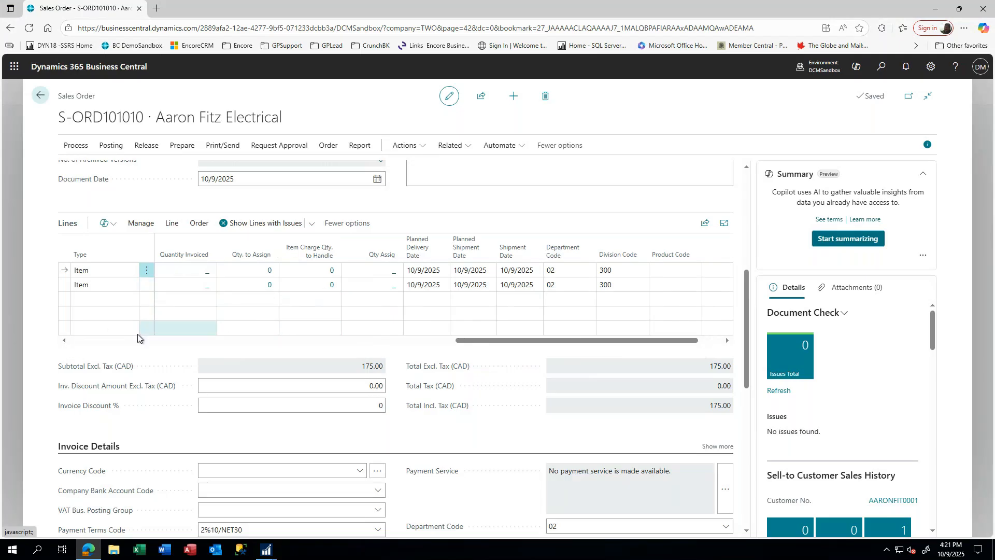
pyautogui.click(63, 341)
pyautogui.click(64, 341)
pyautogui.click(64, 341)
pyautogui.click(64, 341)
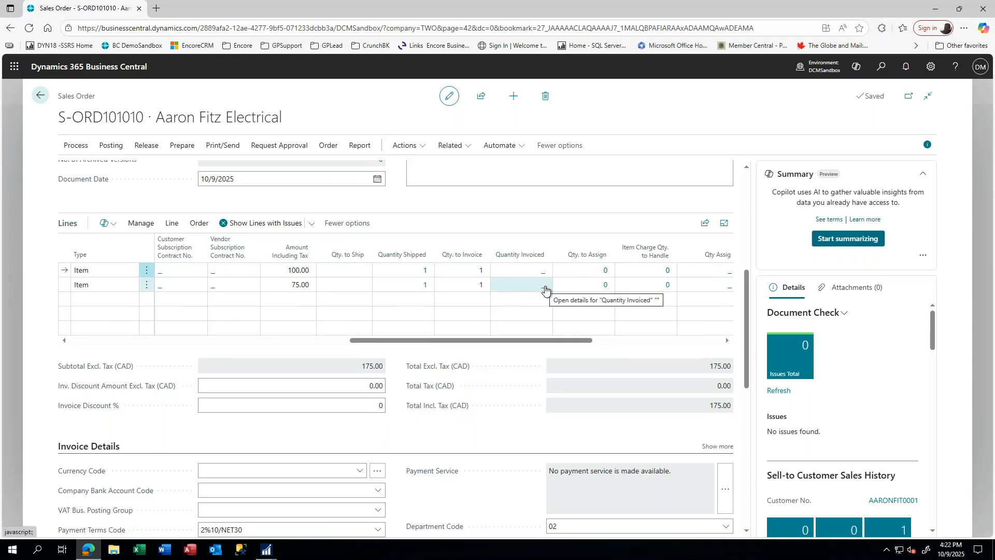
# Step: Post the shipped sales order with the Invoice option, and open the resulting posted sales invoice
pyautogui.click(110, 147)
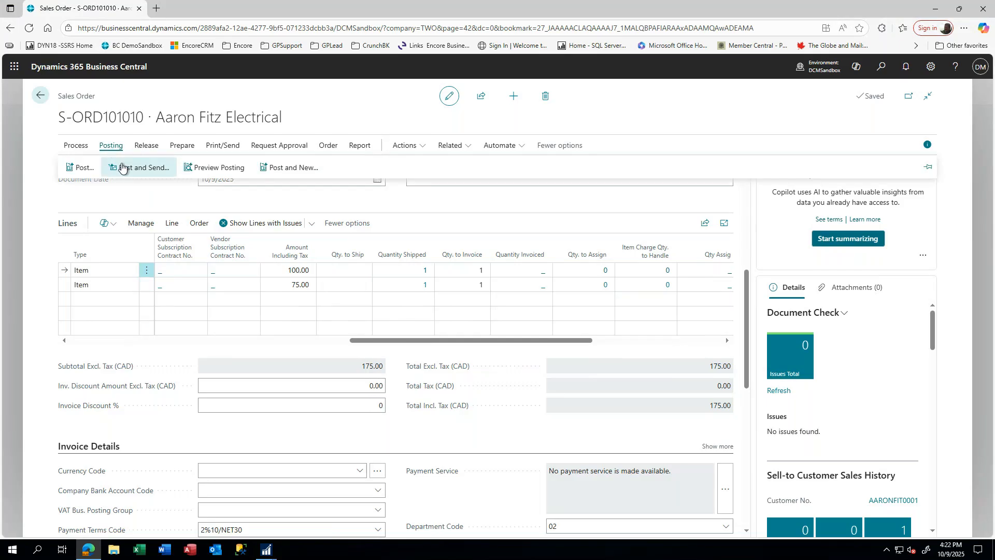
pyautogui.click(79, 170)
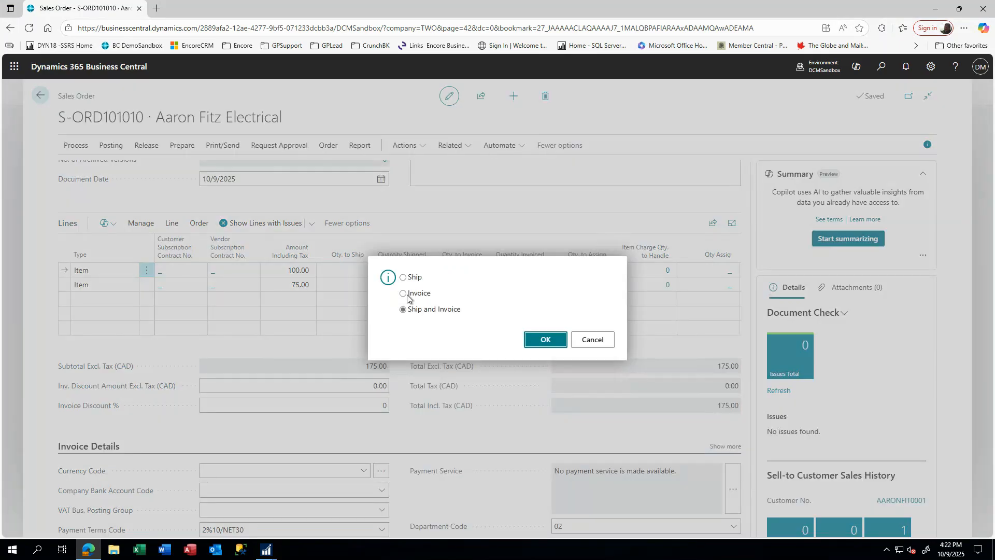
pyautogui.click(409, 293)
pyautogui.click(542, 339)
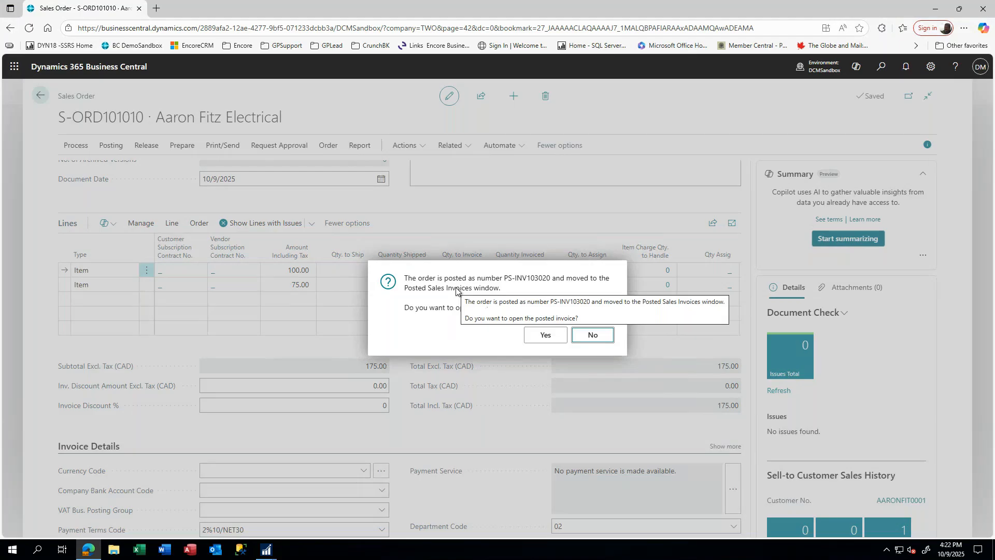
pyautogui.click(545, 337)
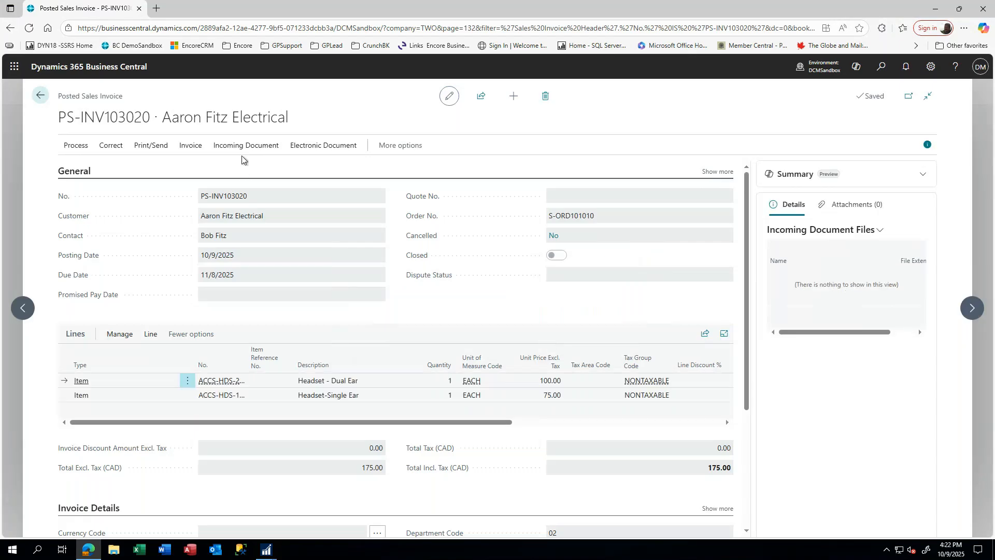
# Step: Preview the posted sales invoice with the Standard Sales Invoice - Blue (Word) layout, and close the preview
pyautogui.click(147, 146)
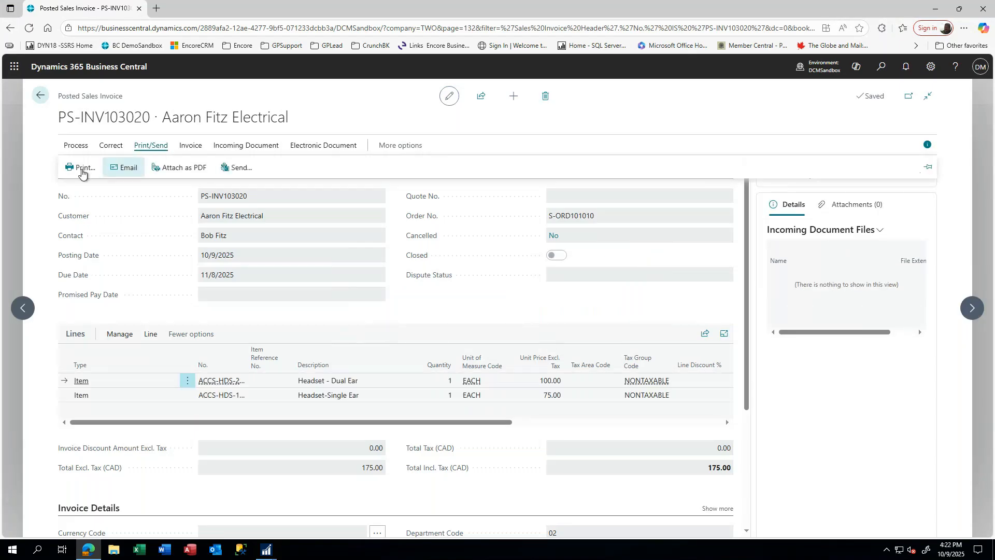
pyautogui.click(77, 167)
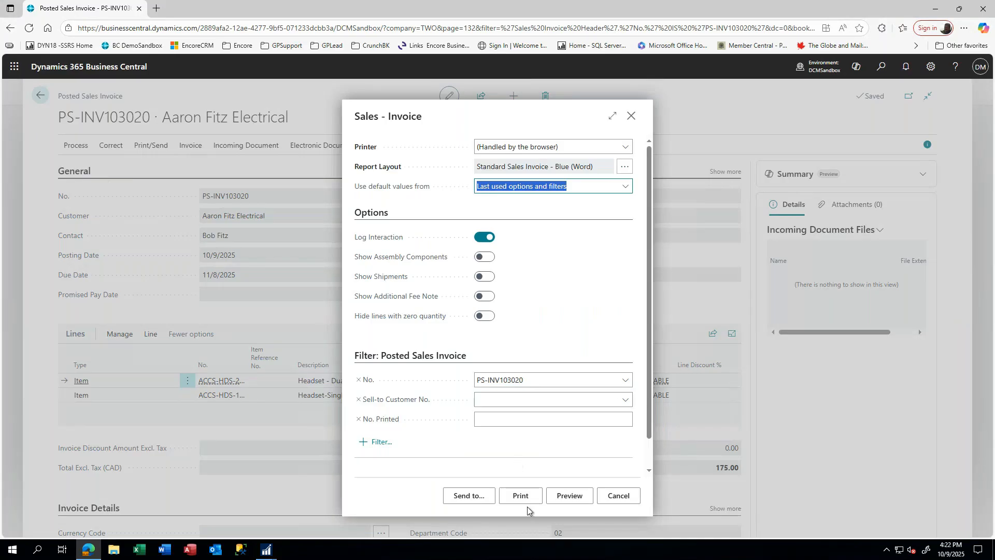
pyautogui.click(564, 495)
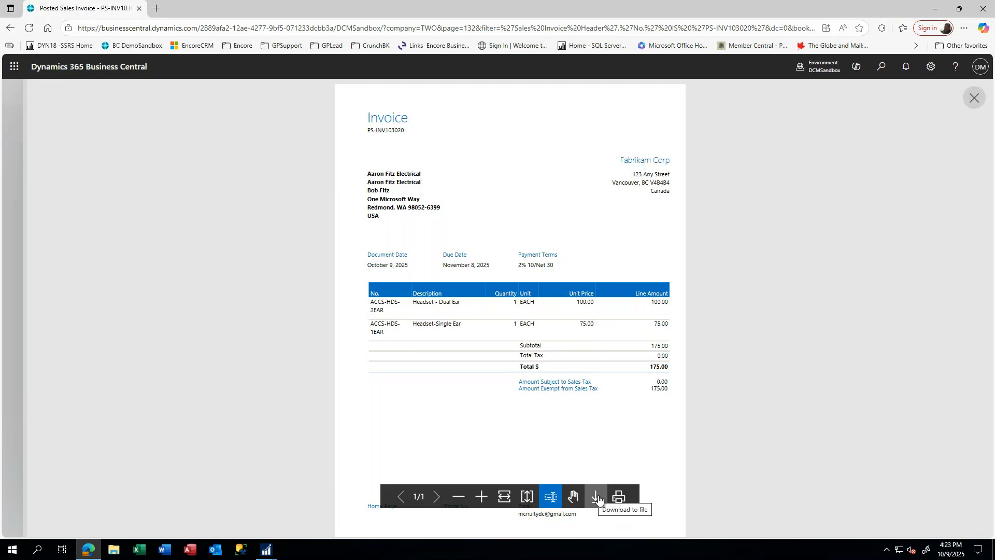
pyautogui.click(975, 100)
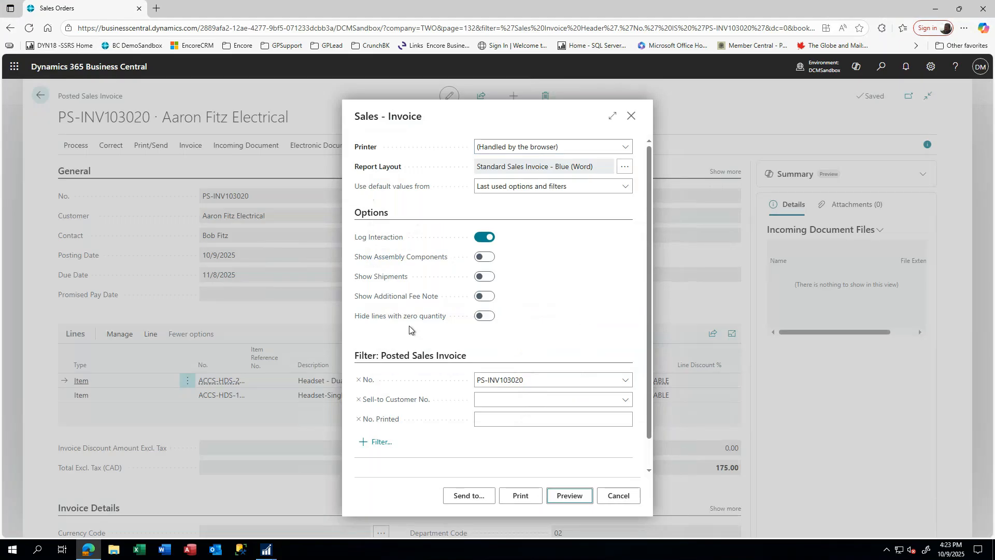
# Step: Review the file types for sending the invoice, cancel without exporting, and look over the invoice's print and send options
pyautogui.click(475, 498)
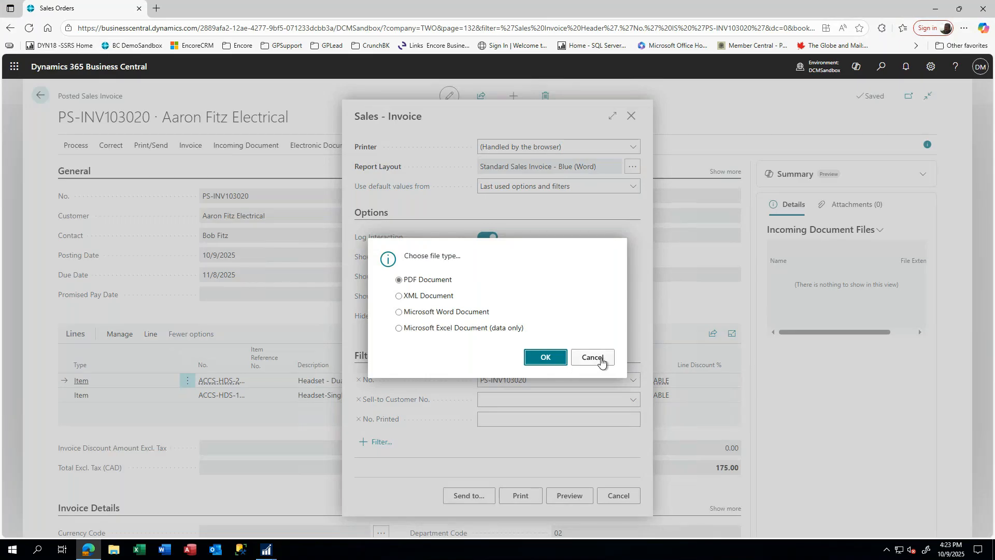
pyautogui.click(601, 361)
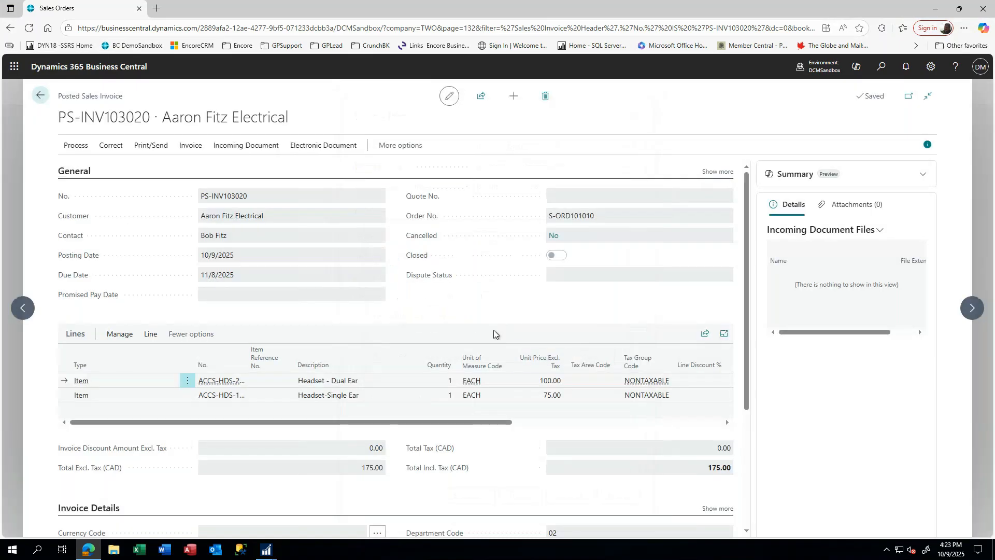
pyautogui.click(154, 147)
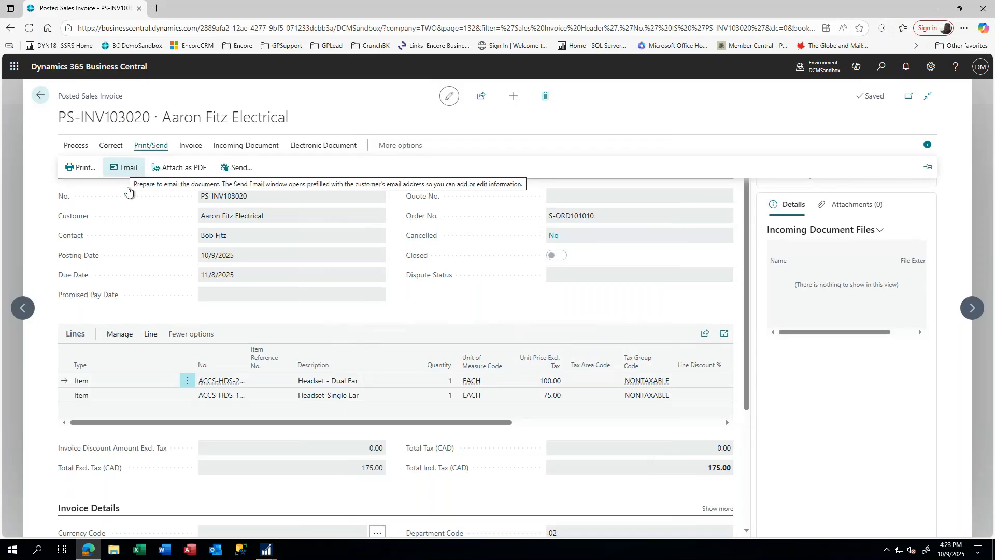
# Step: Switch to Dynamics GP, print the transferred invoice to the screen with the Standard report type, review it, and close the report
pyautogui.moveTo(268, 552)
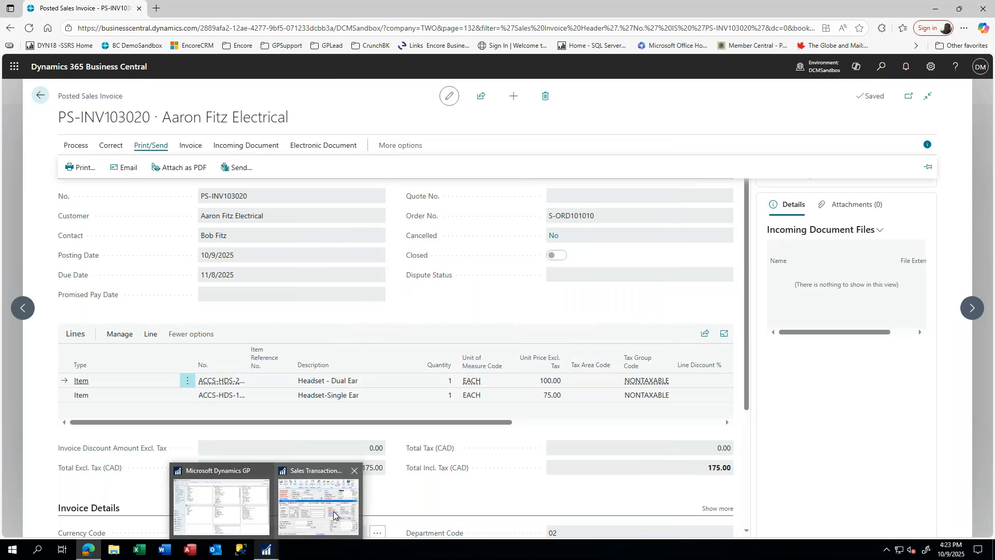
pyautogui.click(313, 500)
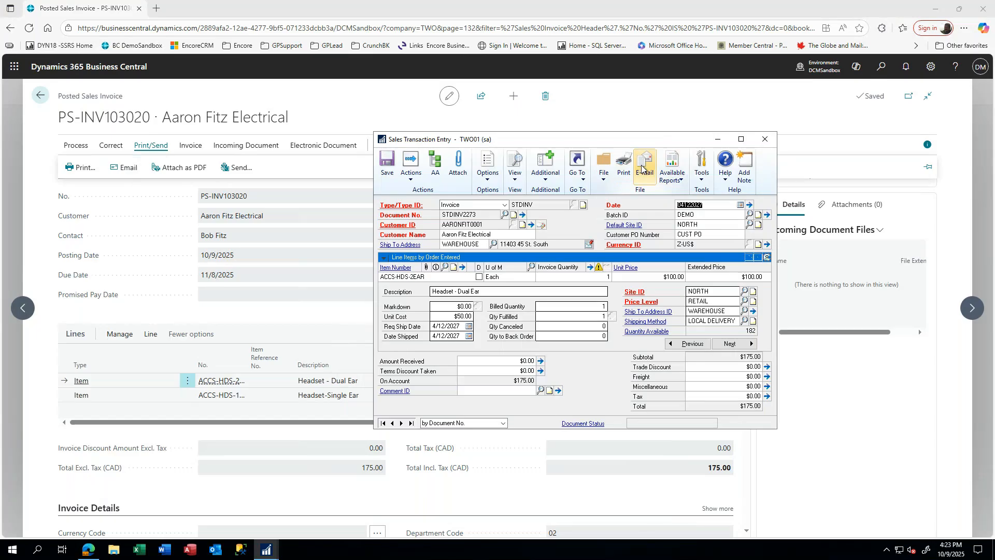
pyautogui.click(622, 164)
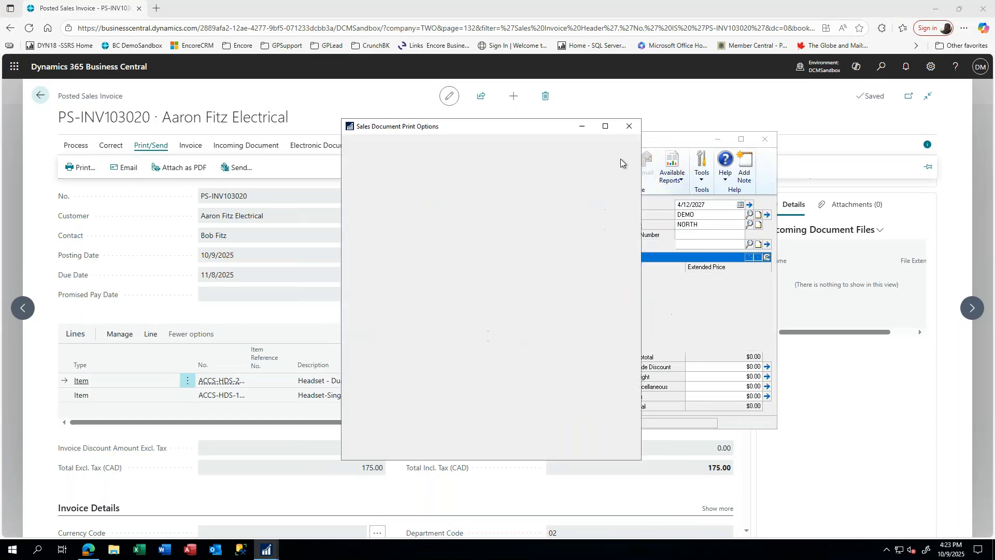
pyautogui.click(362, 276)
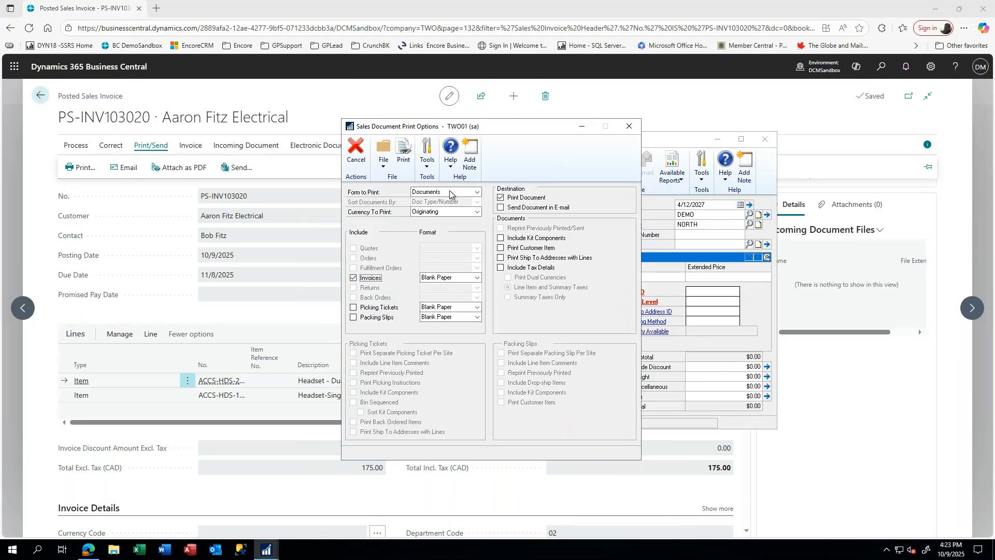
pyautogui.click(404, 153)
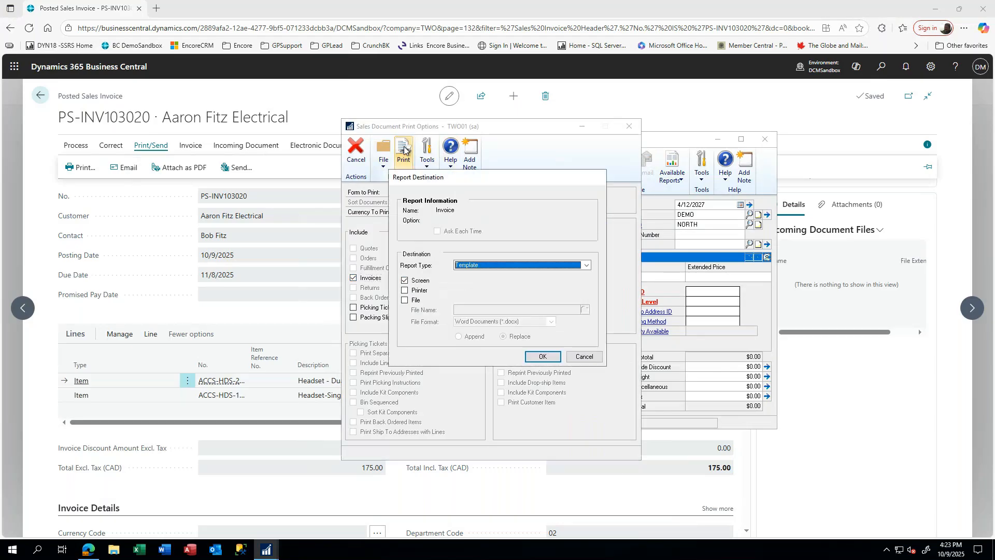
pyautogui.click(467, 266)
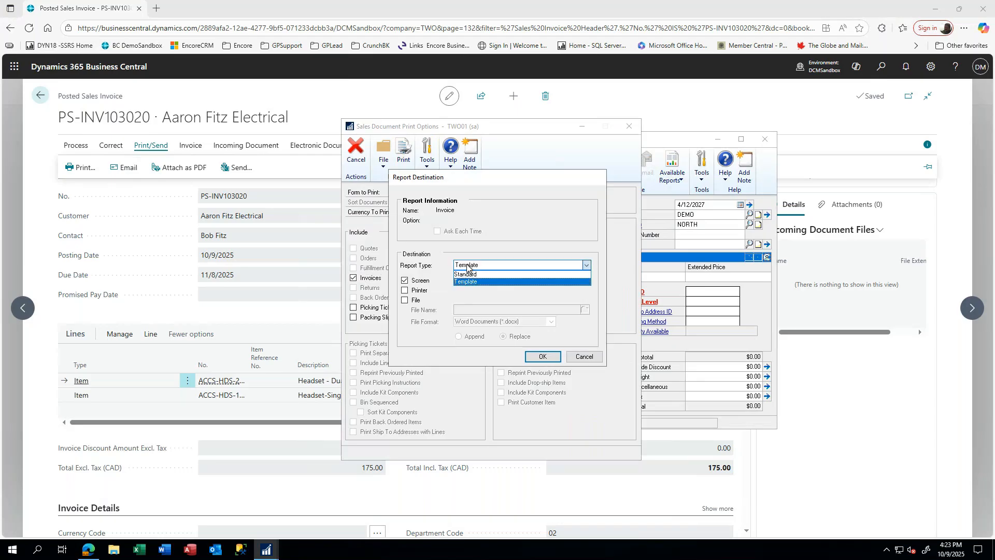
pyautogui.click(469, 275)
pyautogui.click(539, 358)
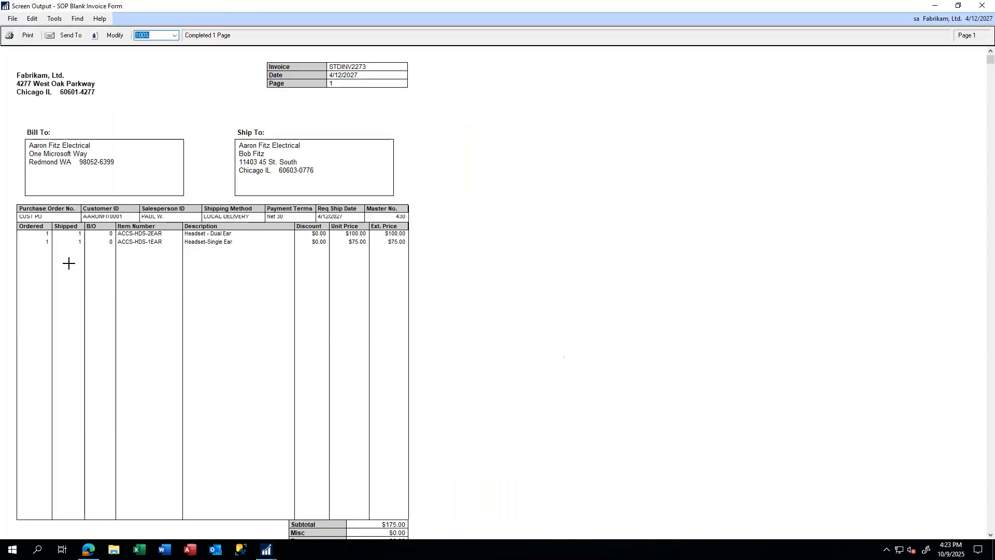
pyautogui.scroll(-3, 346, 281)
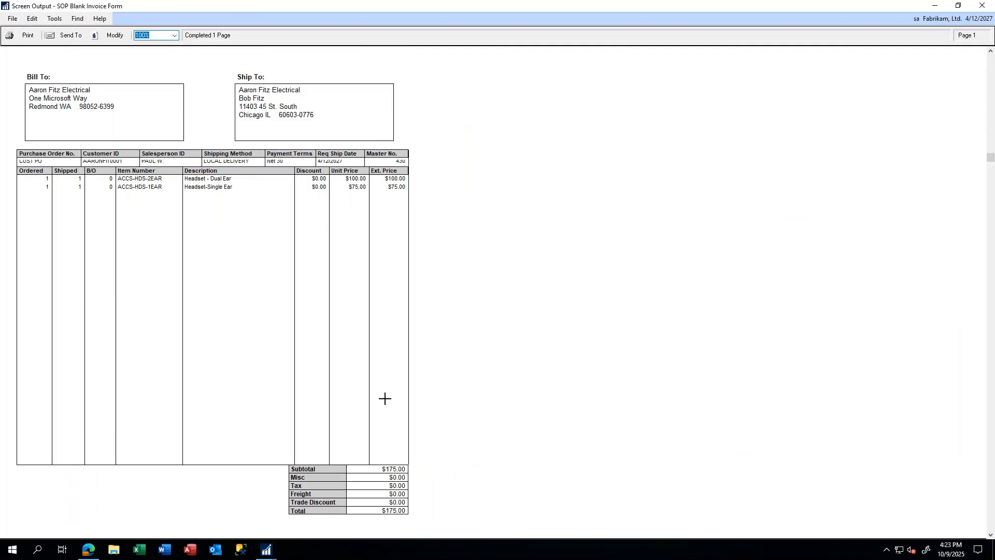
pyautogui.scroll(3, 384, 398)
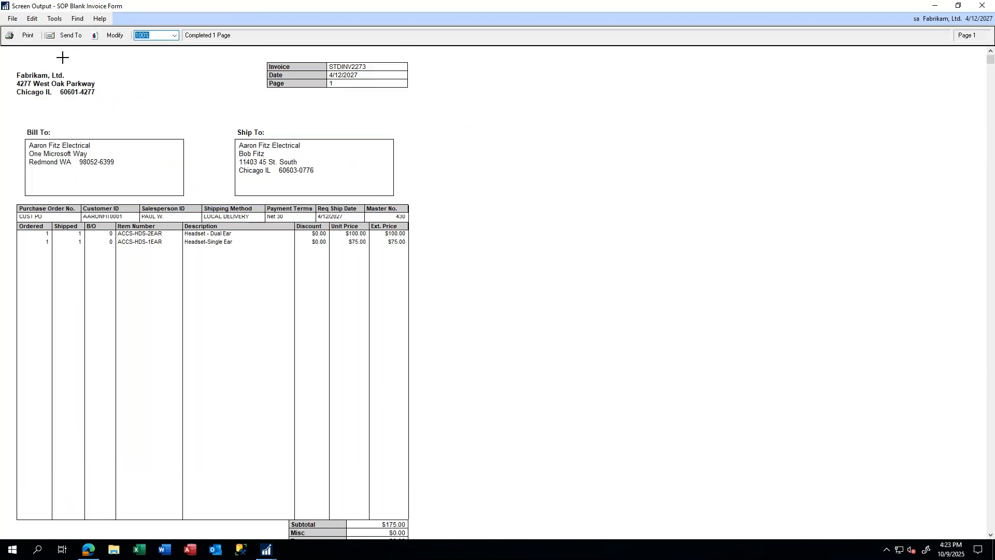
pyautogui.click(982, 7)
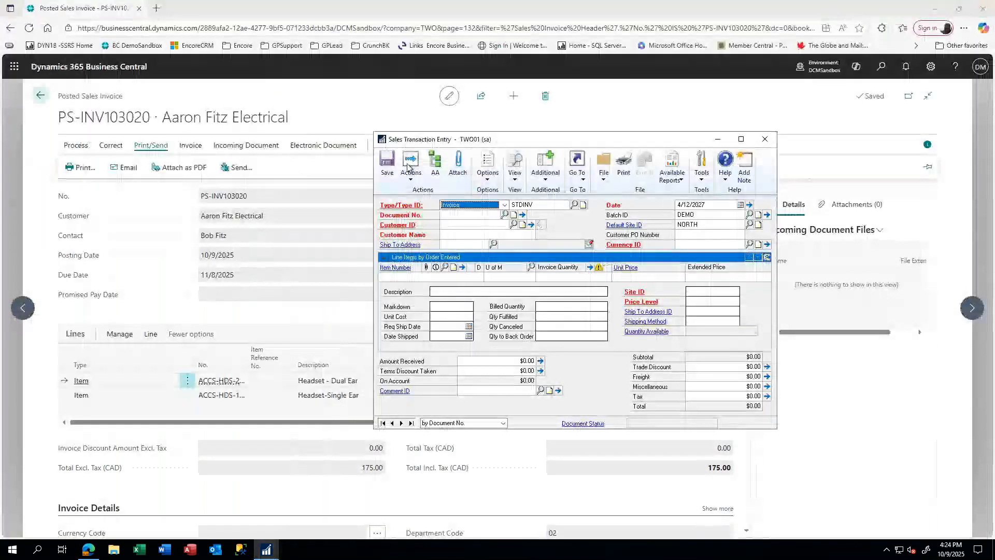
# Step: Recall the invoice by its document number, print it to the screen with the Template report type, and close the resulting Word document
pyautogui.click(469, 214)
pyautogui.press('Tab')
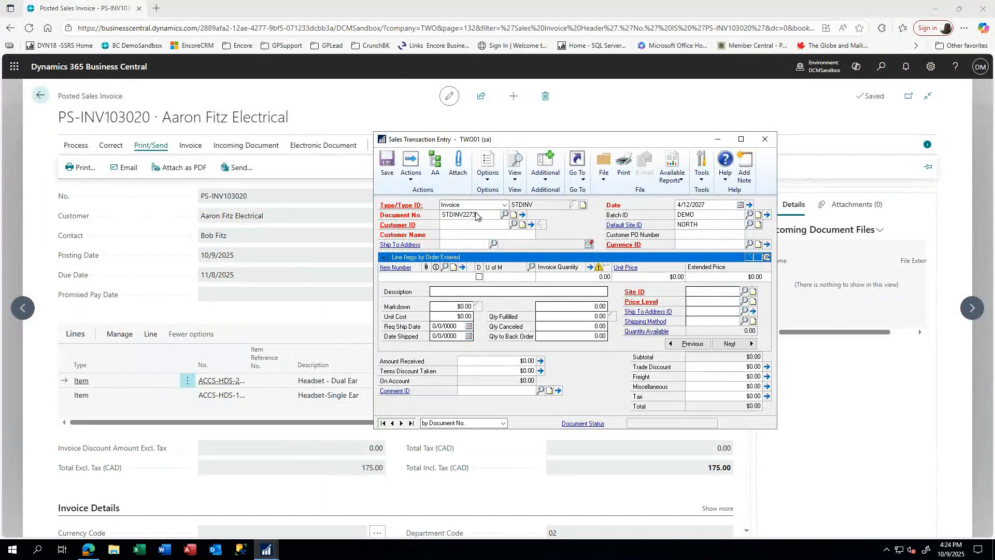
pyautogui.click(625, 165)
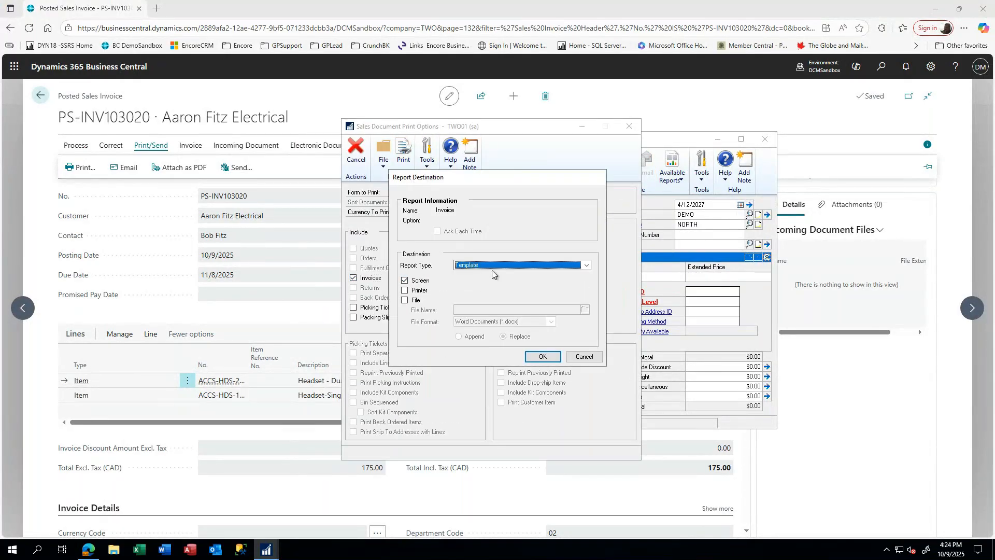
pyautogui.click(543, 357)
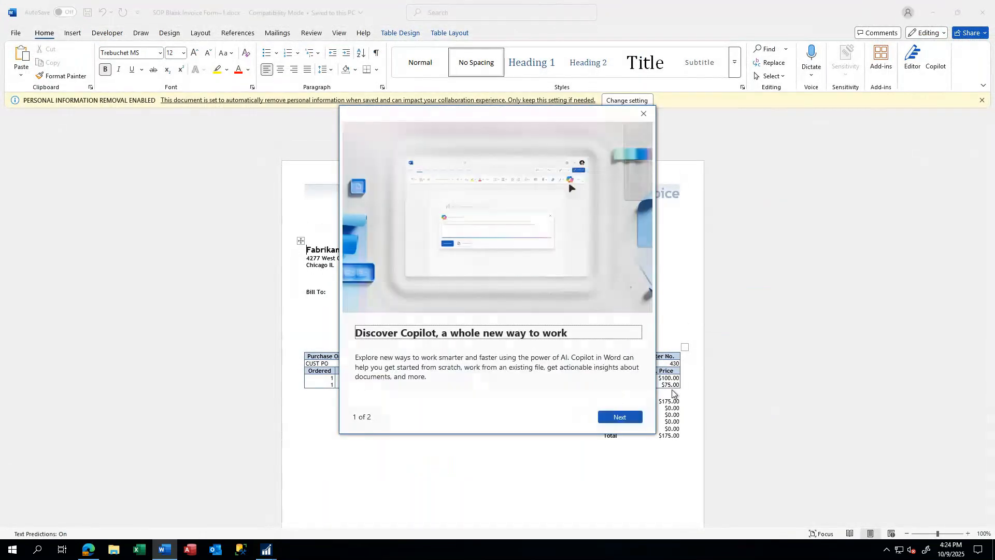
pyautogui.click(637, 111)
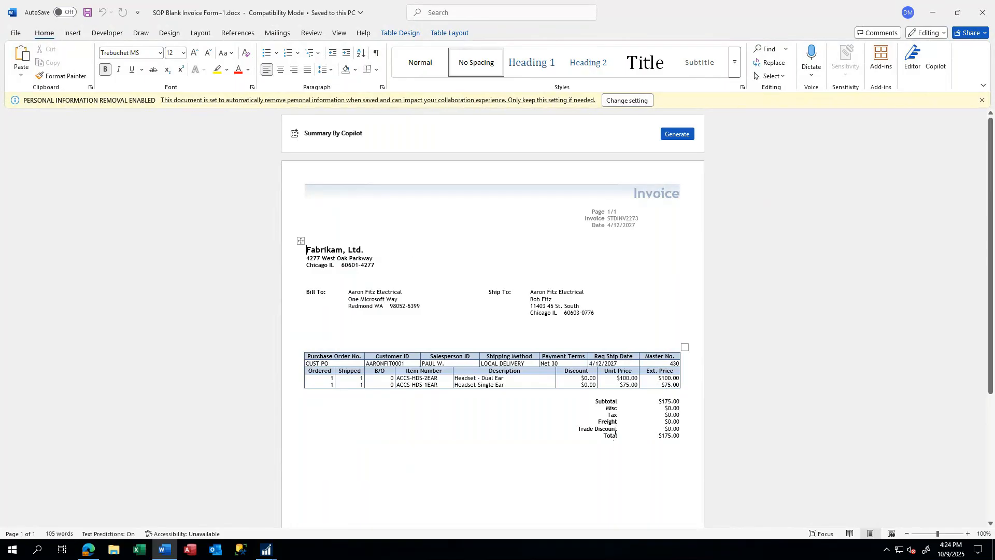
pyautogui.click(982, 16)
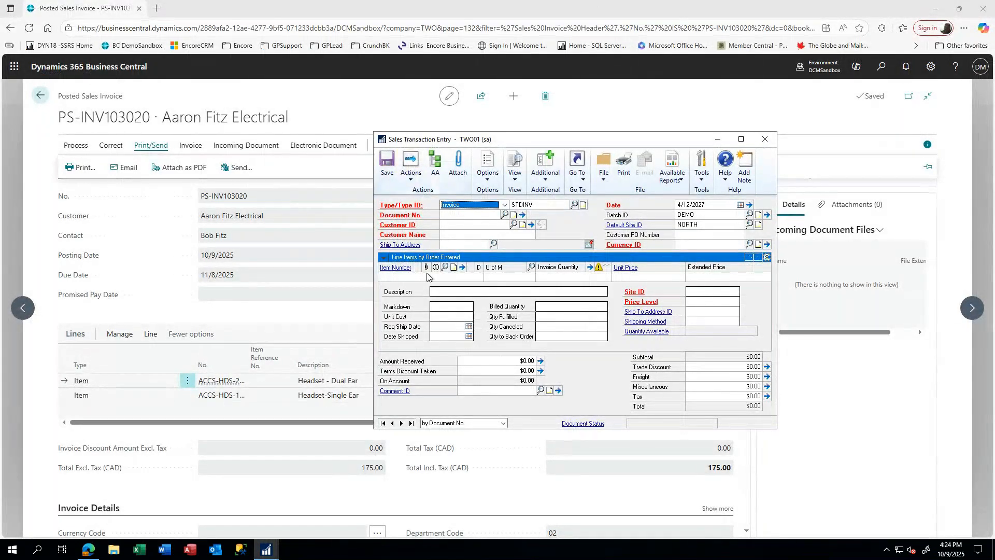
# Step: Recall the Aaron Fitz Electrical invoice by its document number and try to post it directly from transaction entry
pyautogui.click(472, 215)
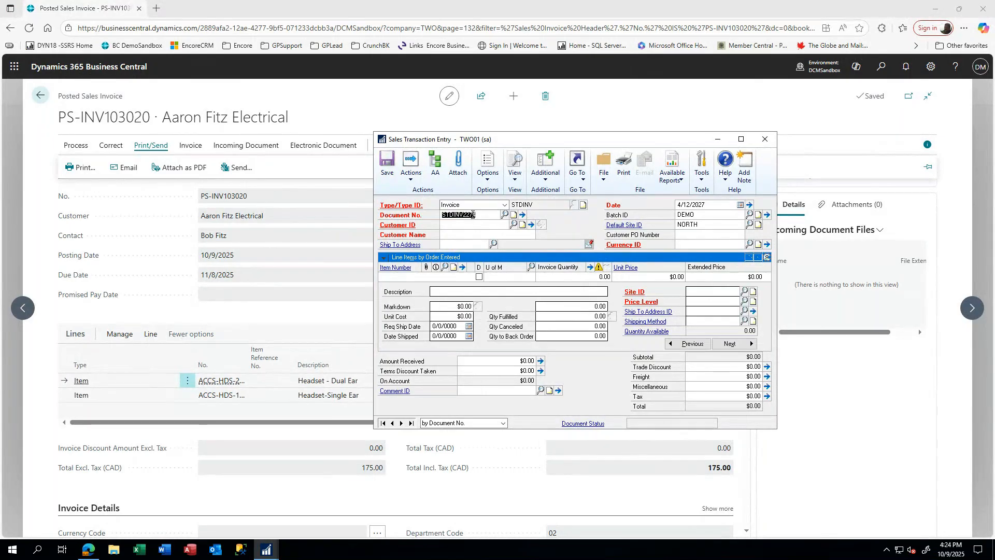
pyautogui.click(472, 215)
pyautogui.write('3')
pyautogui.press('Tab')
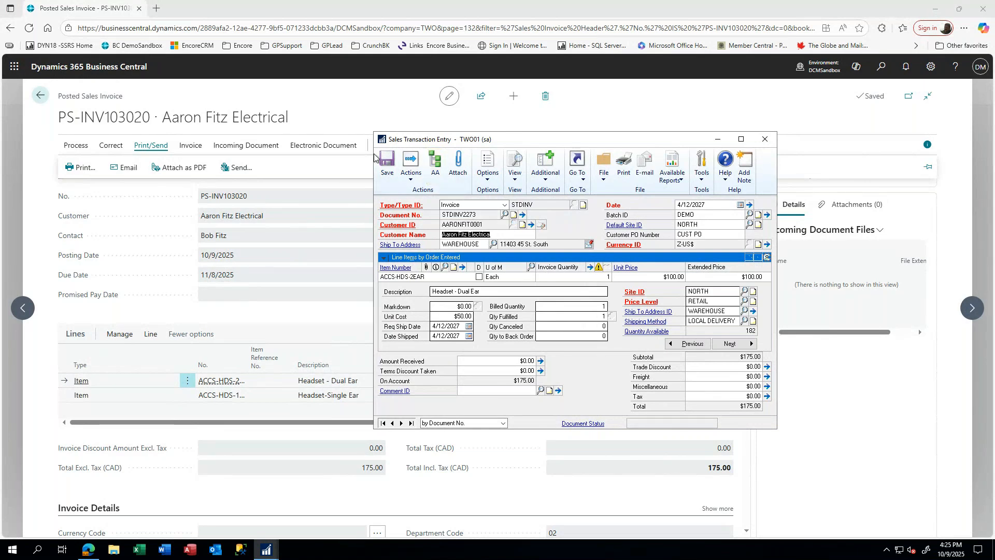
pyautogui.click(410, 178)
pyautogui.click(426, 197)
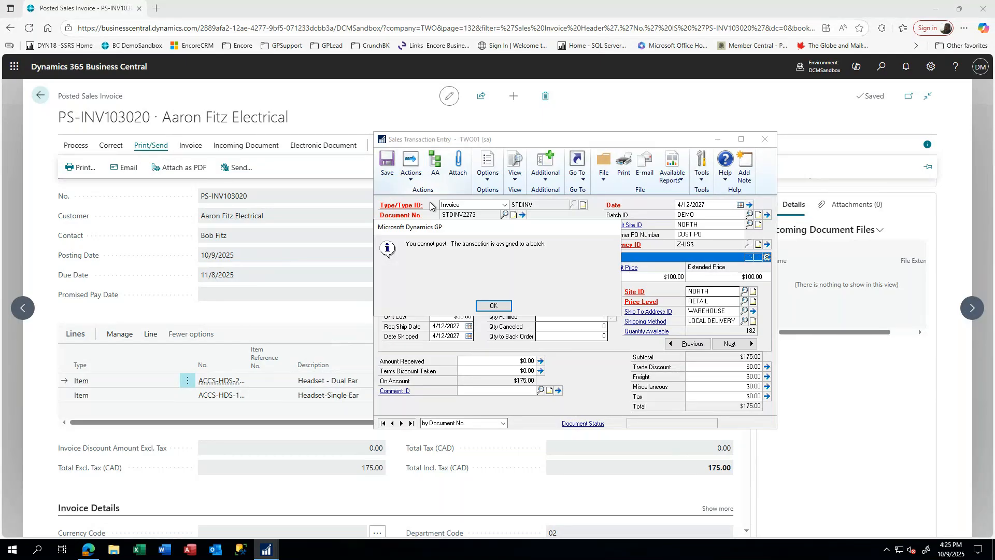
pyautogui.click(492, 306)
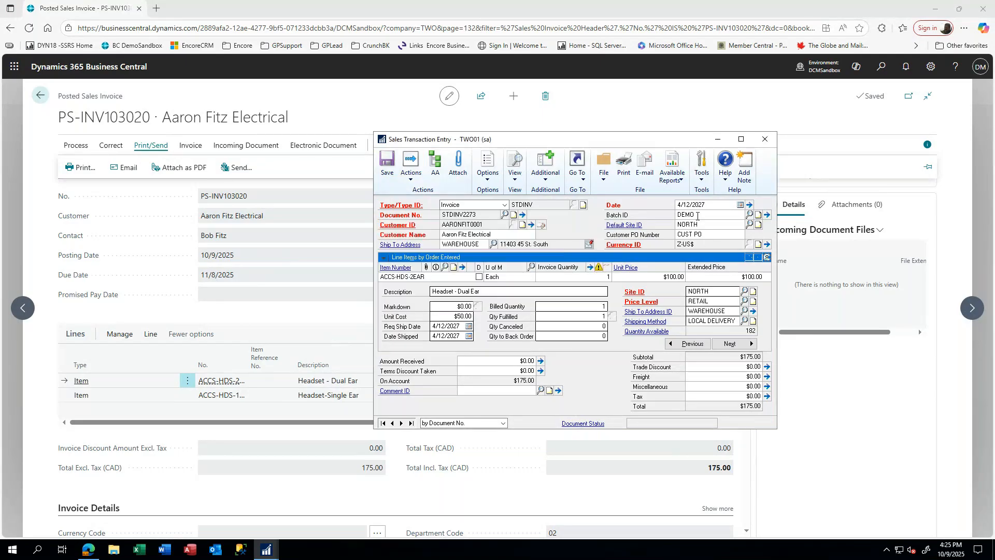
# Step: Remove the invoice from its batch and post it, closing the entry window and cancelling the posting journal reports
pyautogui.doubleClick(686, 215)
pyautogui.press('Delete')
pyautogui.press('Tab')
pyautogui.click(411, 169)
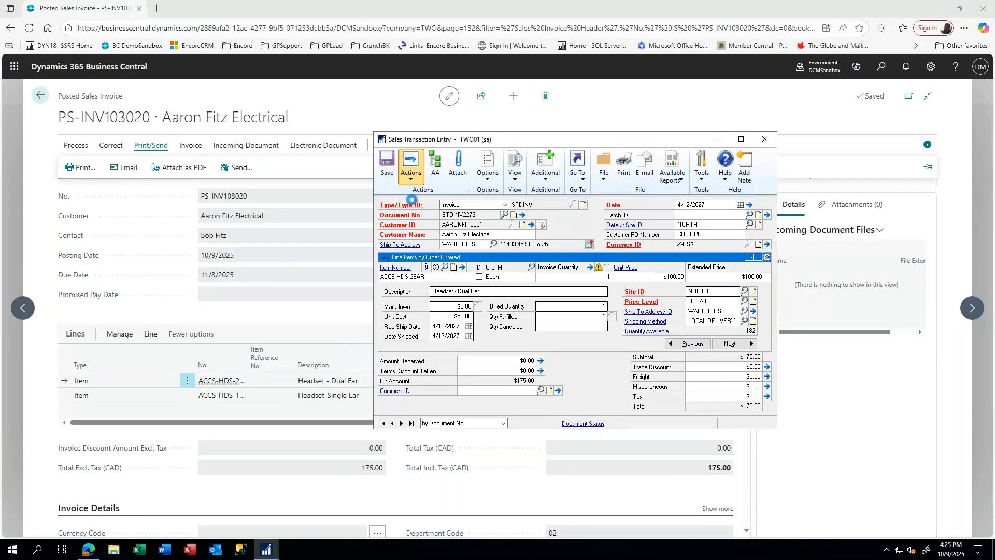
pyautogui.click(764, 139)
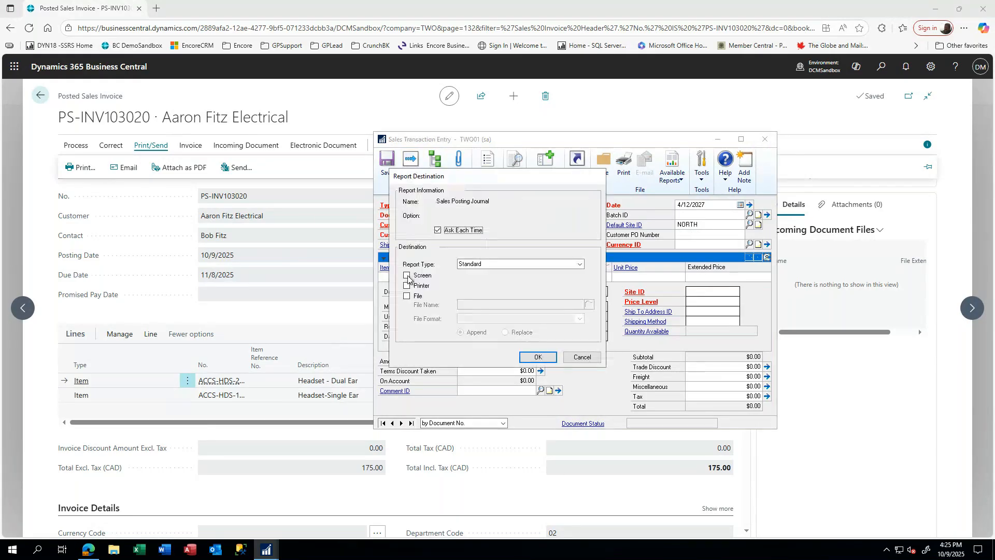
pyautogui.click(591, 358)
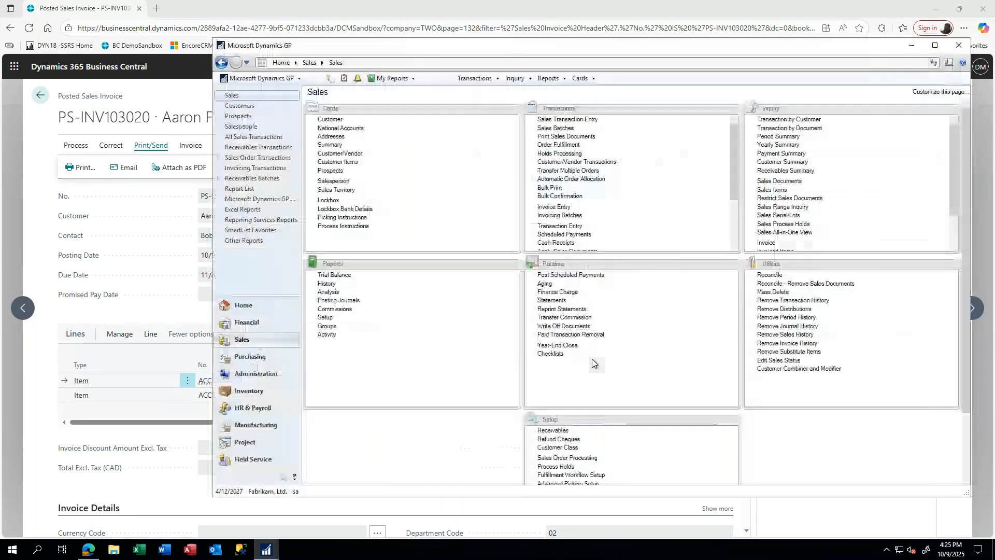
pyautogui.click(581, 357)
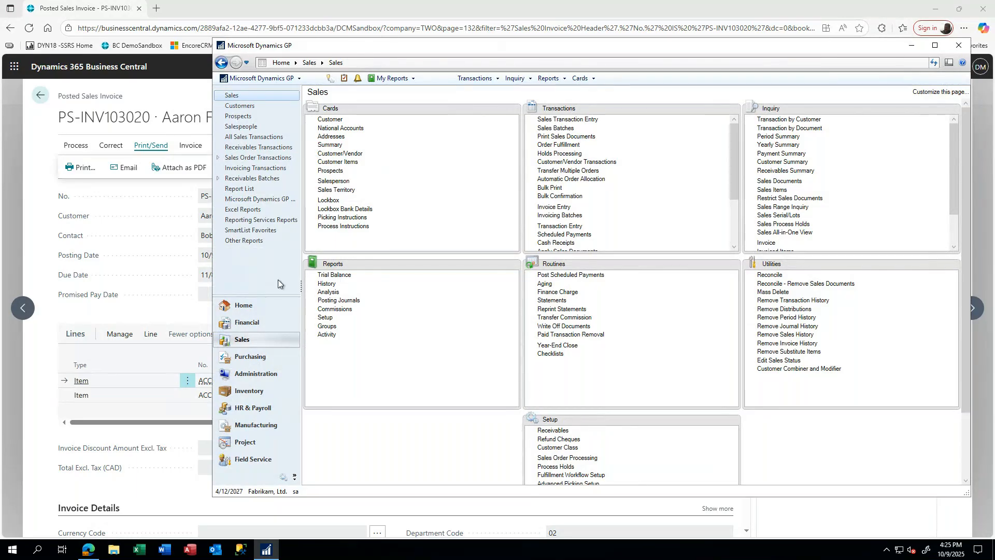
# Step: Switch to Business Central, leave the posted invoice, and open the Aaron Fitz Electrical sales invoice with posting date 5/29/2027
pyautogui.click(138, 200)
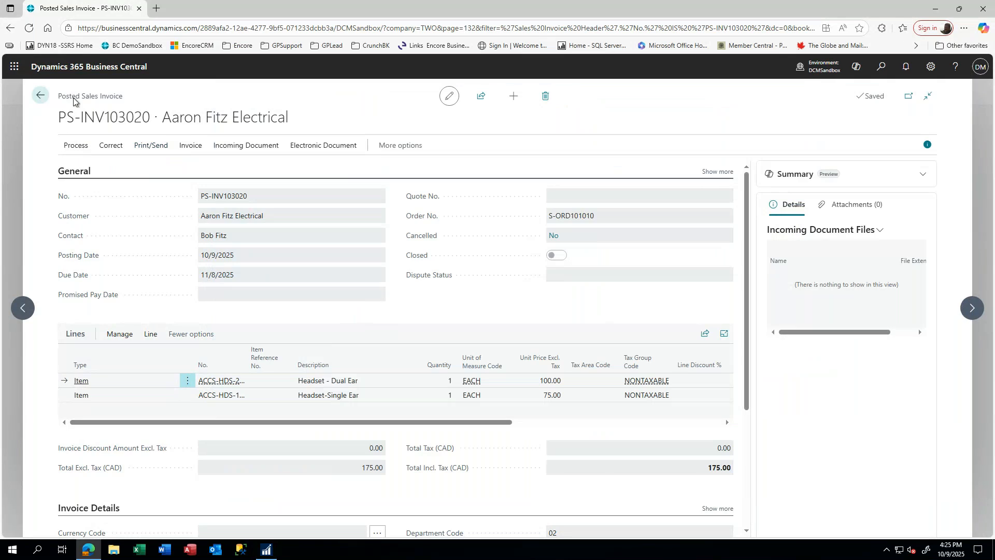
pyautogui.click(42, 99)
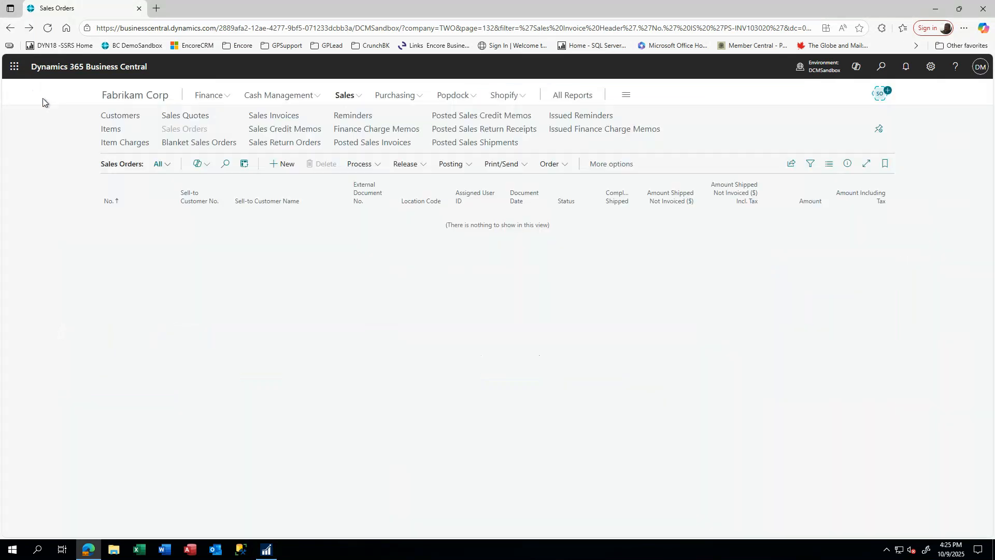
pyautogui.click(266, 117)
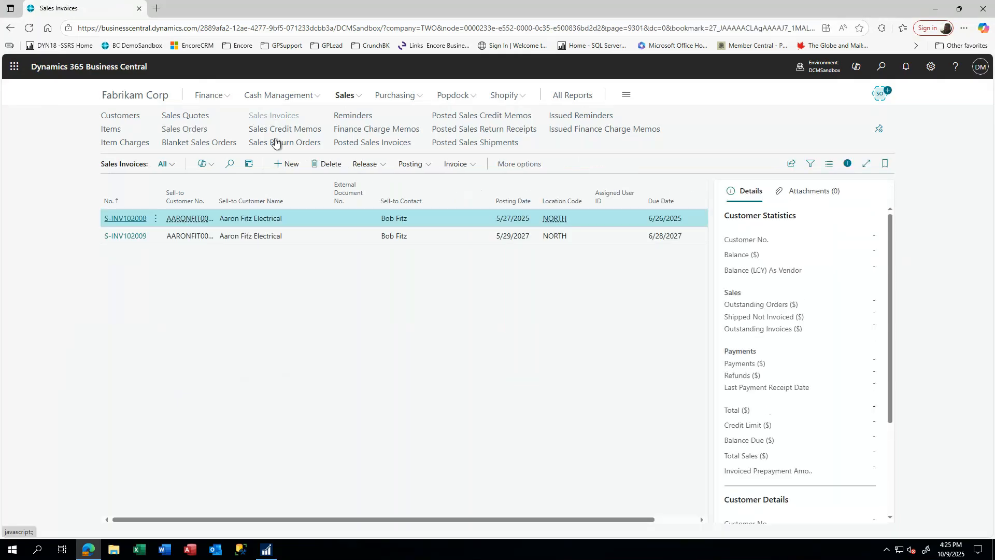
pyautogui.click(131, 238)
pyautogui.click(129, 239)
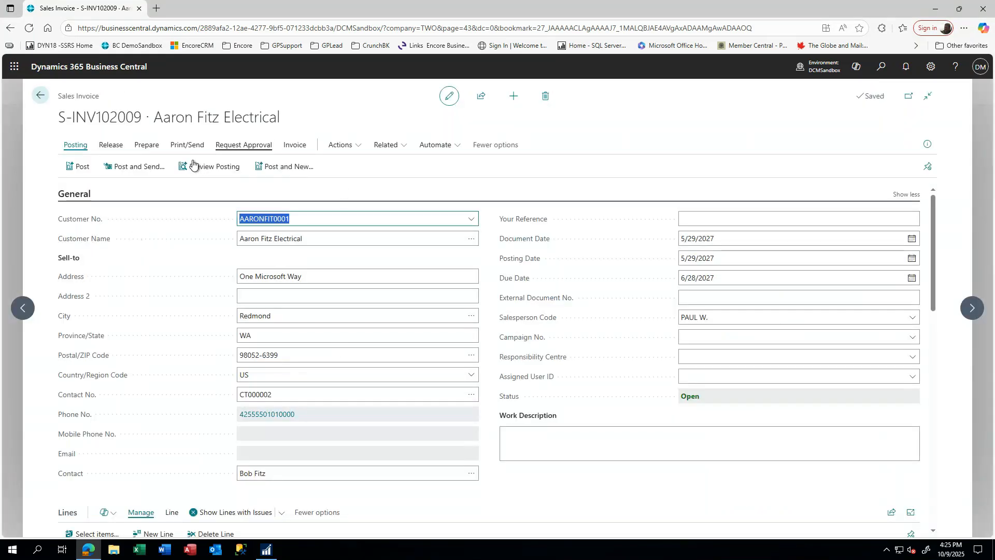
# Step: Preview the posting entries of the open sales invoice, close the preview, and exit the invoice without posting
pyautogui.click(209, 169)
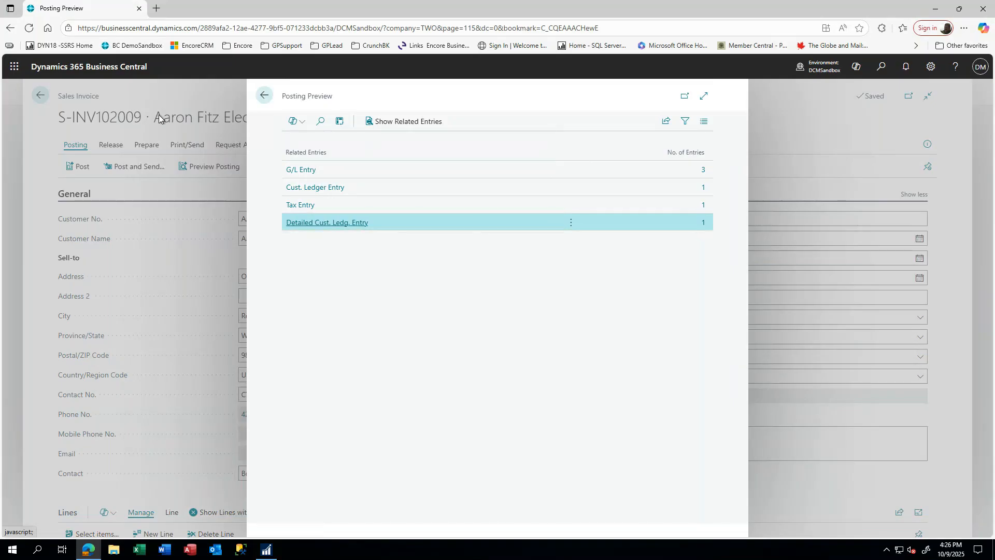
pyautogui.click(264, 95)
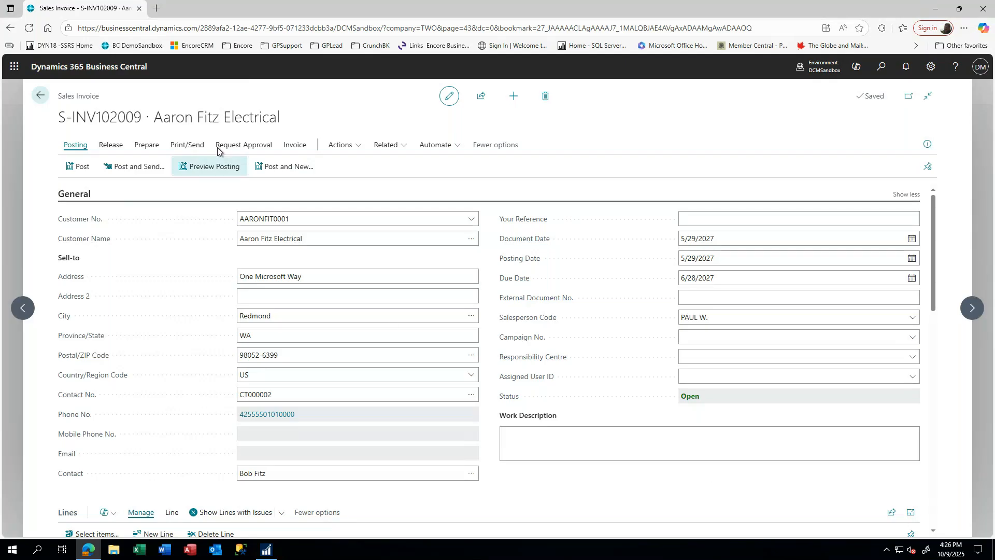
pyautogui.click(41, 99)
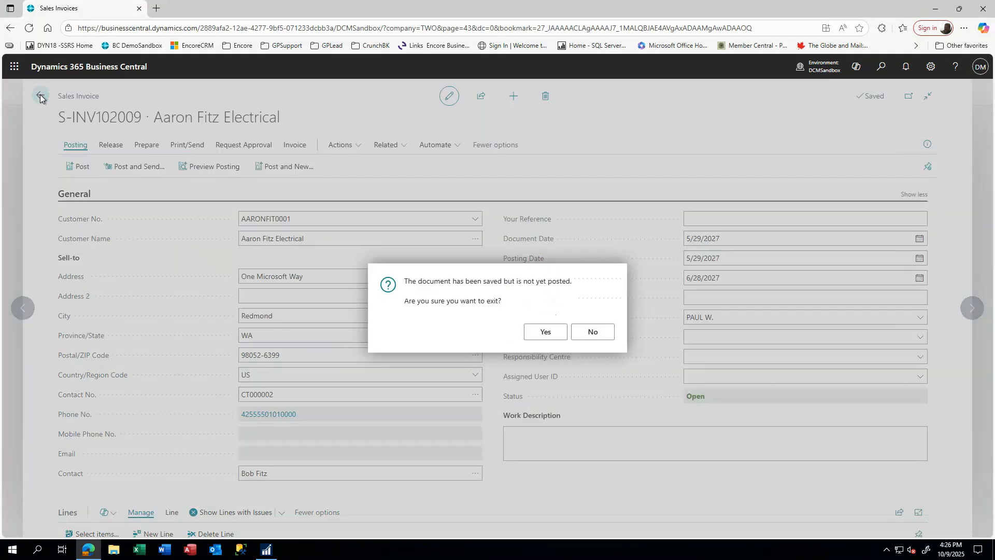
pyautogui.click(540, 334)
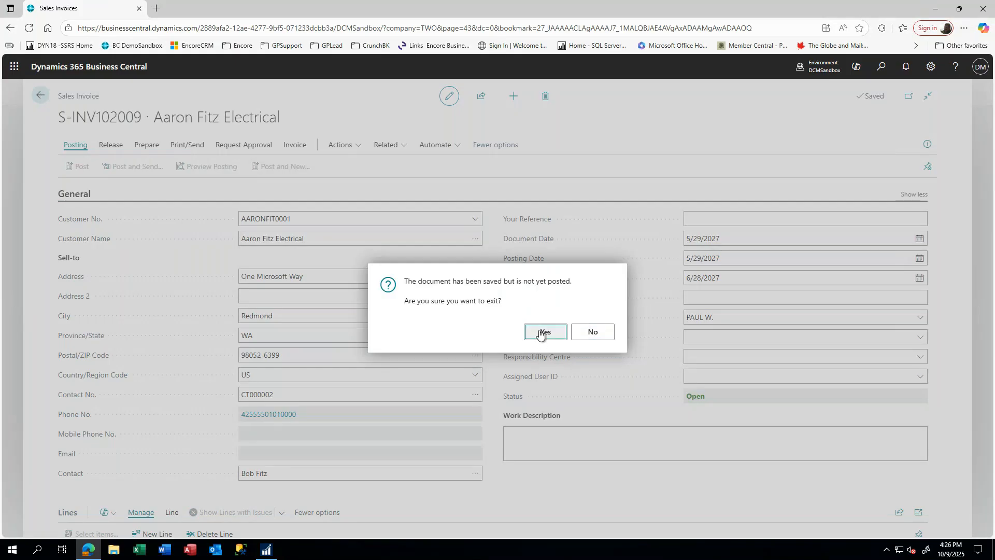
pyautogui.click(540, 334)
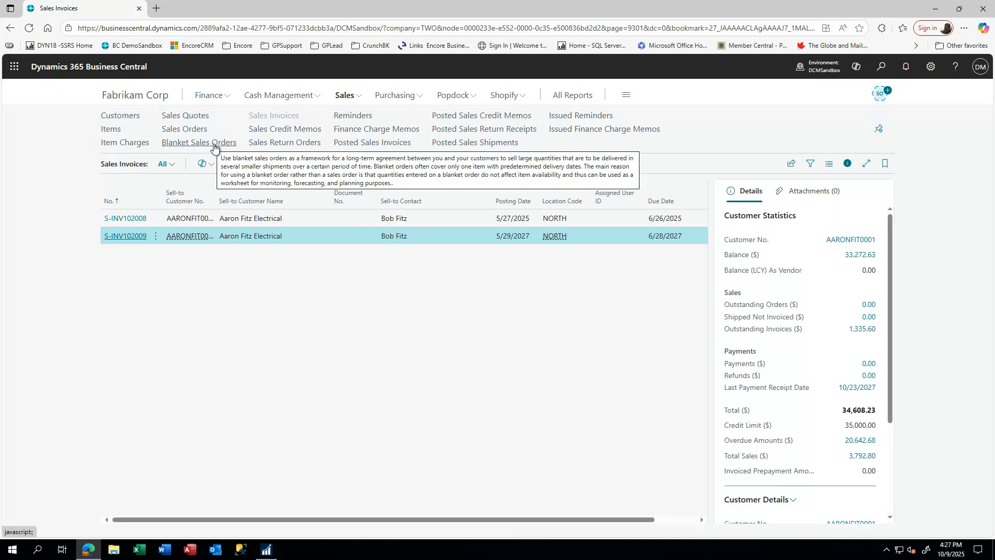
# Step: Create a blank sales return order, look over its Return Order actions, and return to the list
pyautogui.click(292, 144)
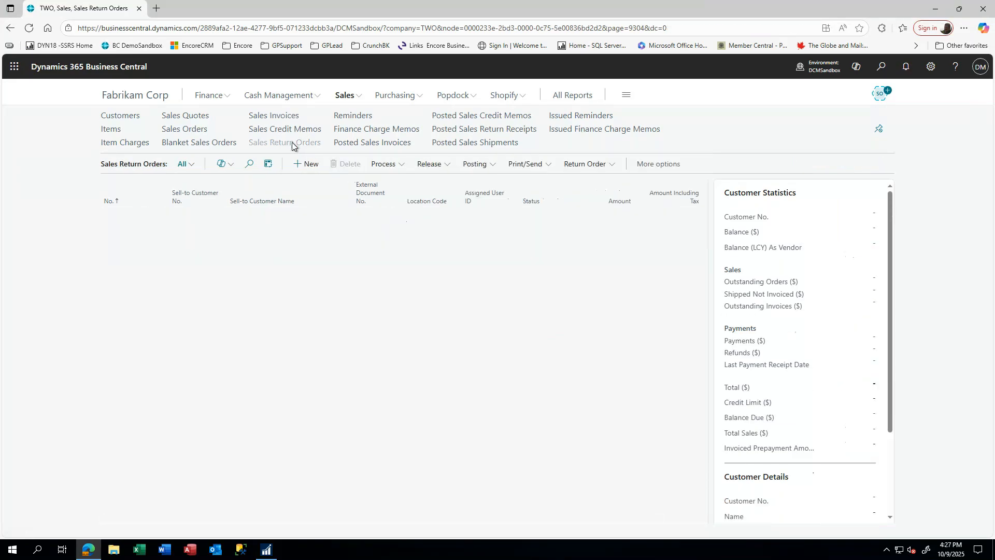
pyautogui.click(310, 165)
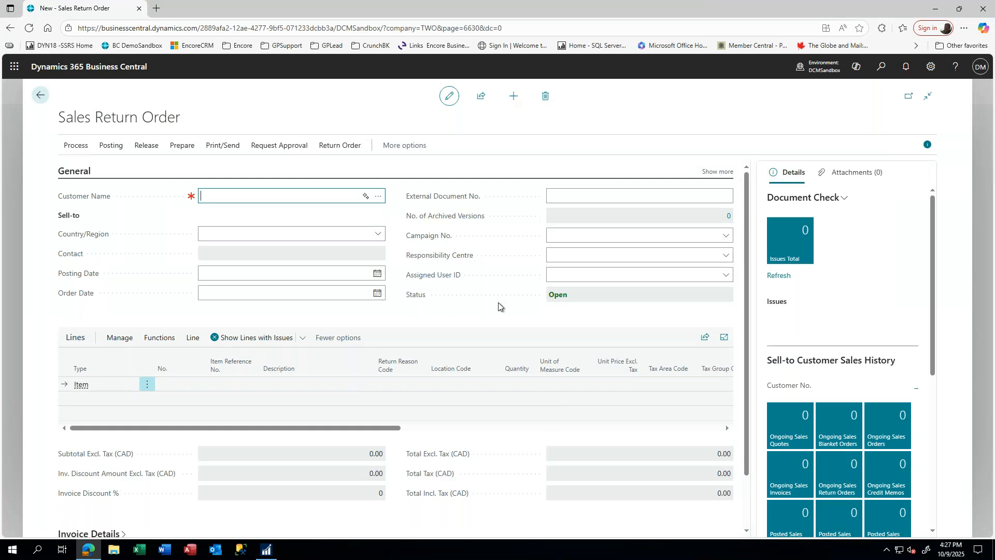
pyautogui.click(334, 147)
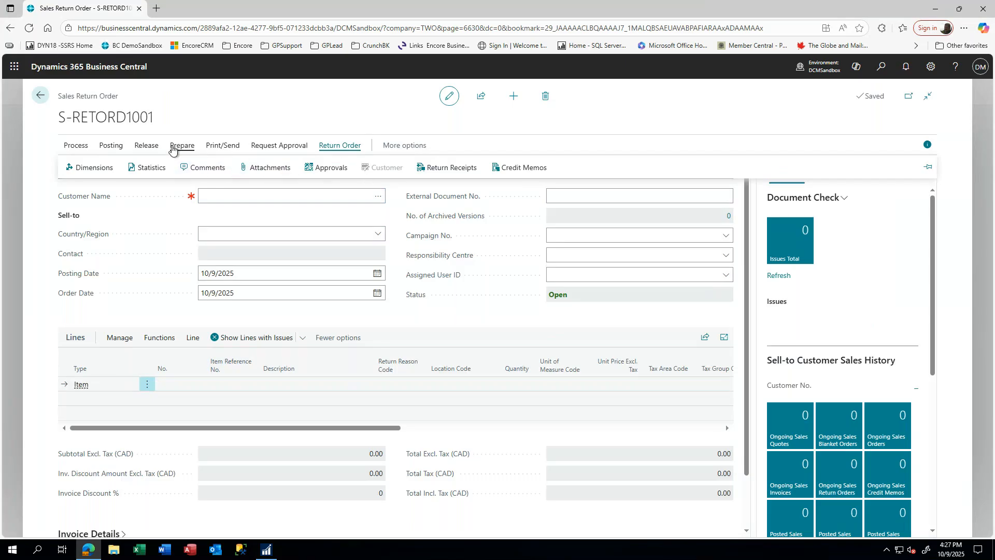
pyautogui.click(38, 96)
pyautogui.click(39, 95)
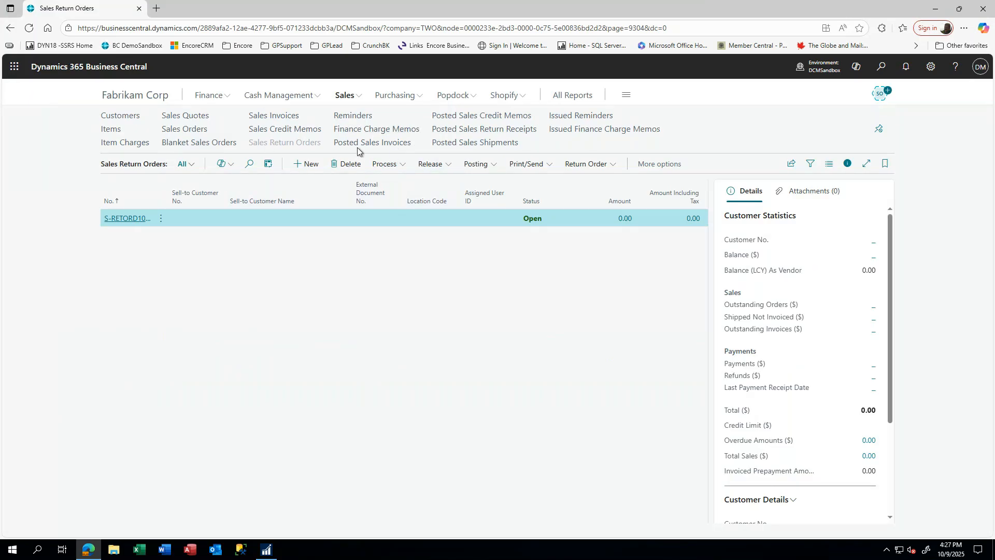
# Step: Open the list of posted sales invoices and sort it by number in descending order
pyautogui.click(374, 145)
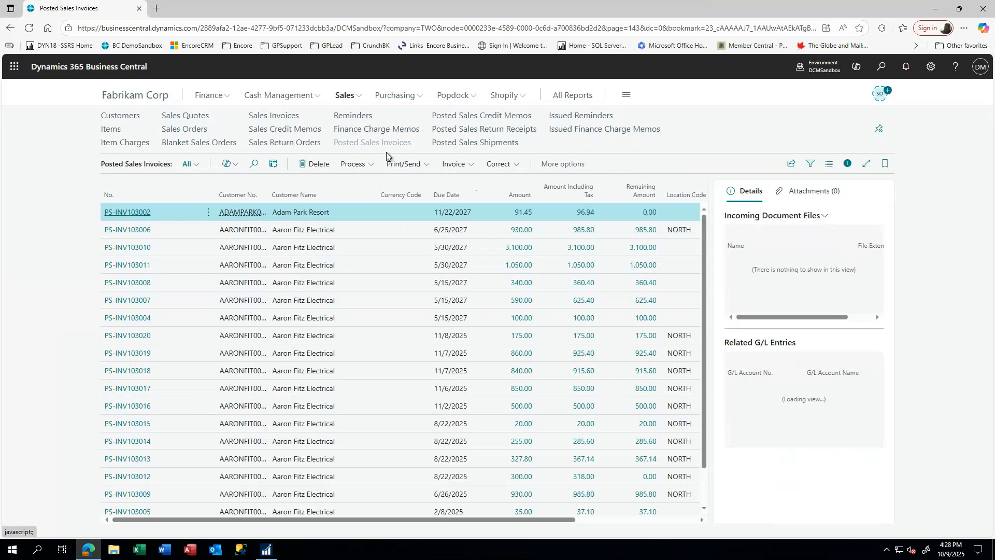
pyautogui.click(162, 200)
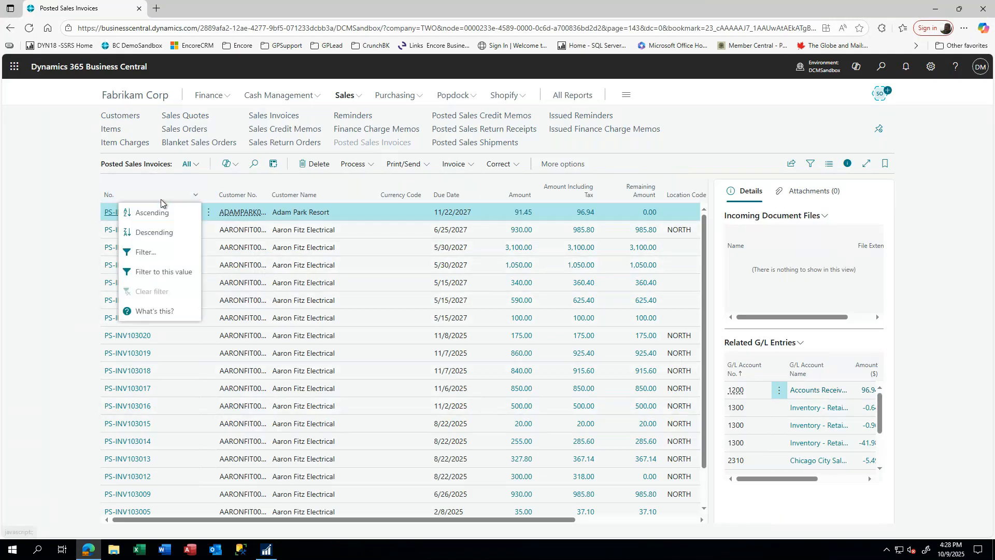
pyautogui.click(165, 233)
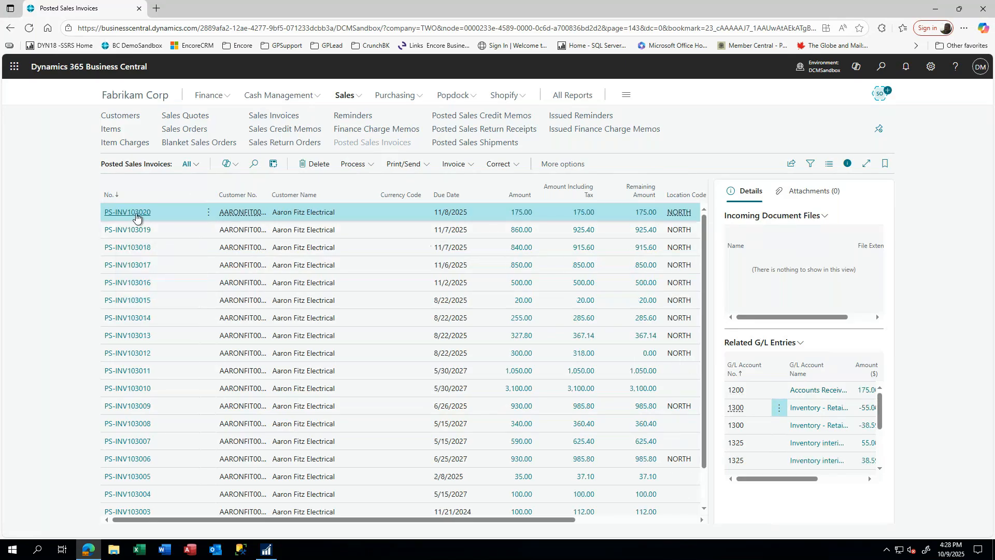
# Step: Open the newest posted sales invoice and review its full general, line, invoice, and shipping and billing details
pyautogui.click(123, 213)
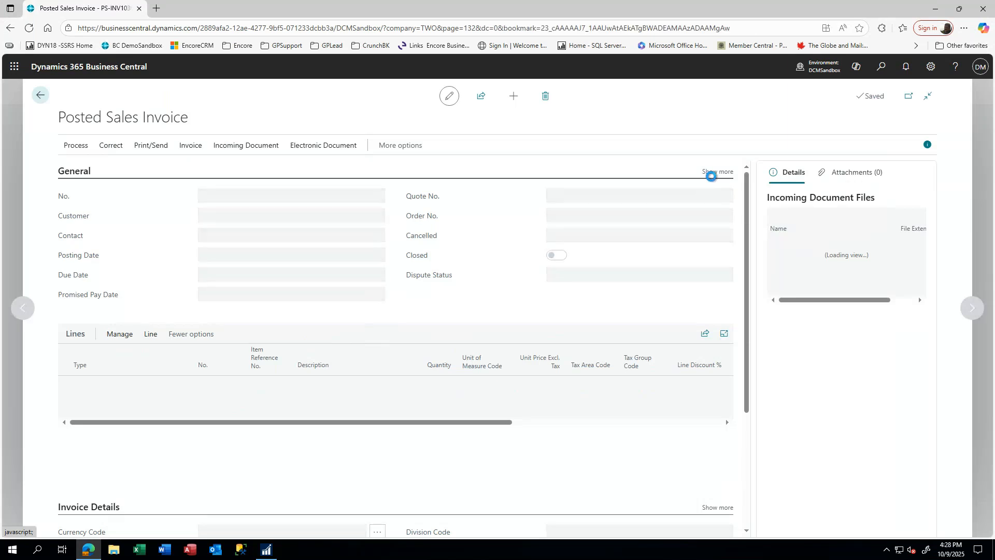
pyautogui.click(717, 172)
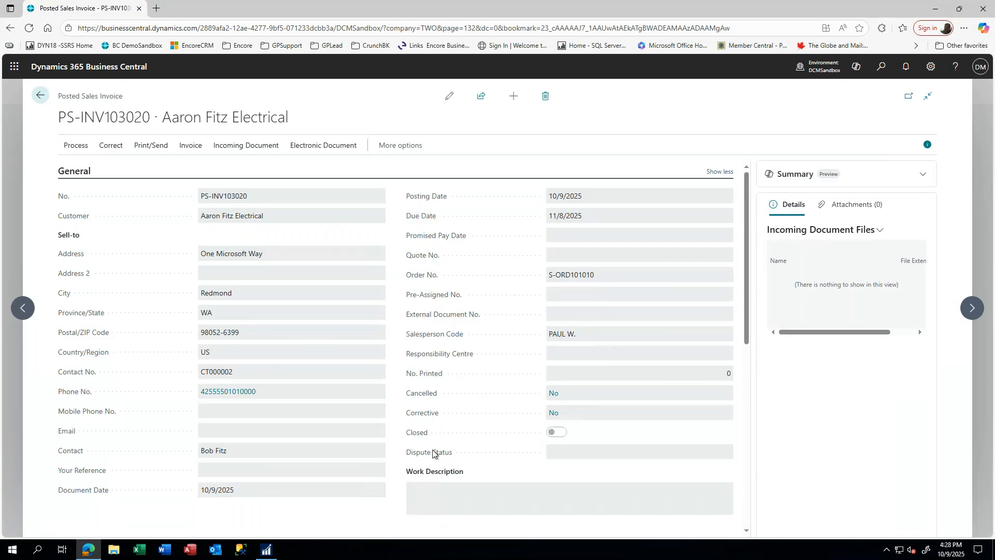
pyautogui.scroll(-7, 433, 453)
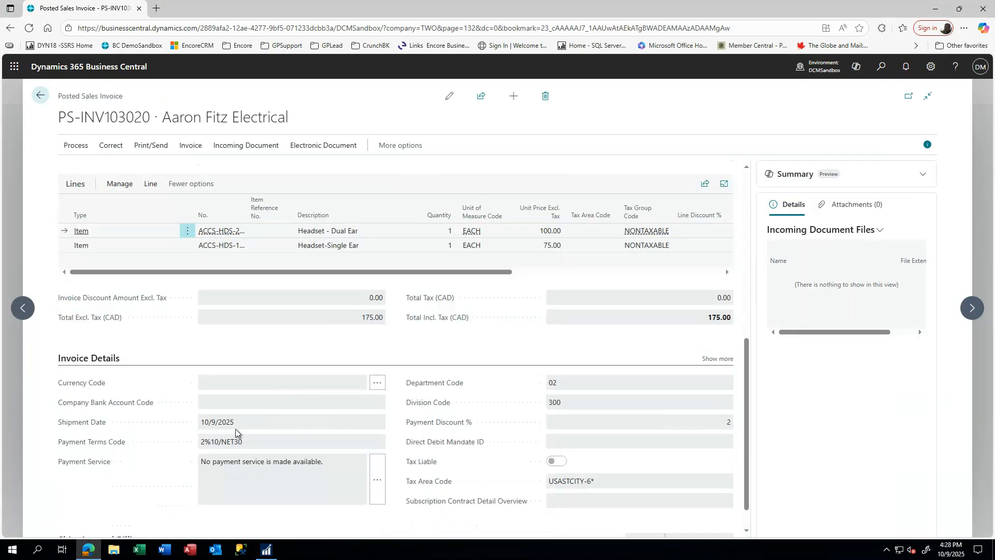
pyautogui.scroll(-1, 433, 446)
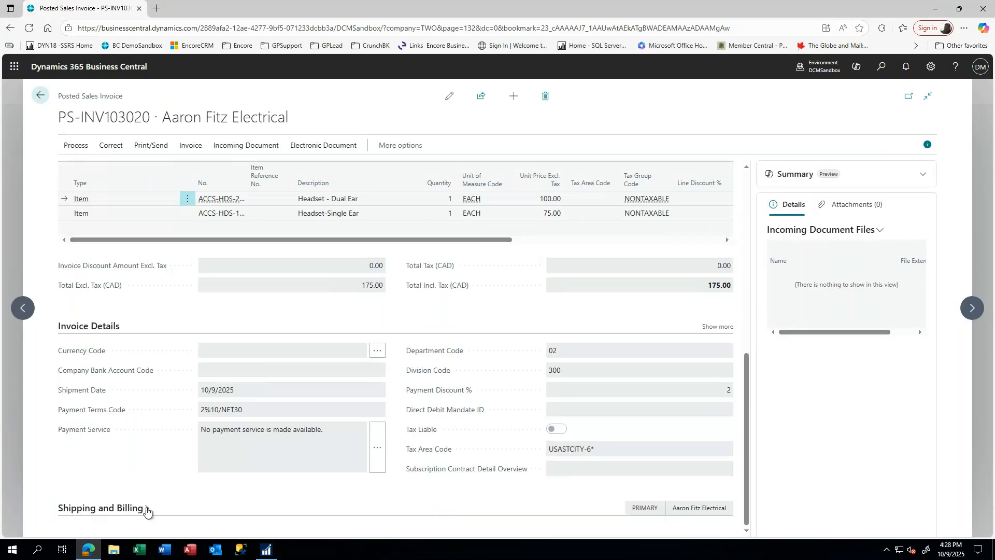
pyautogui.click(148, 509)
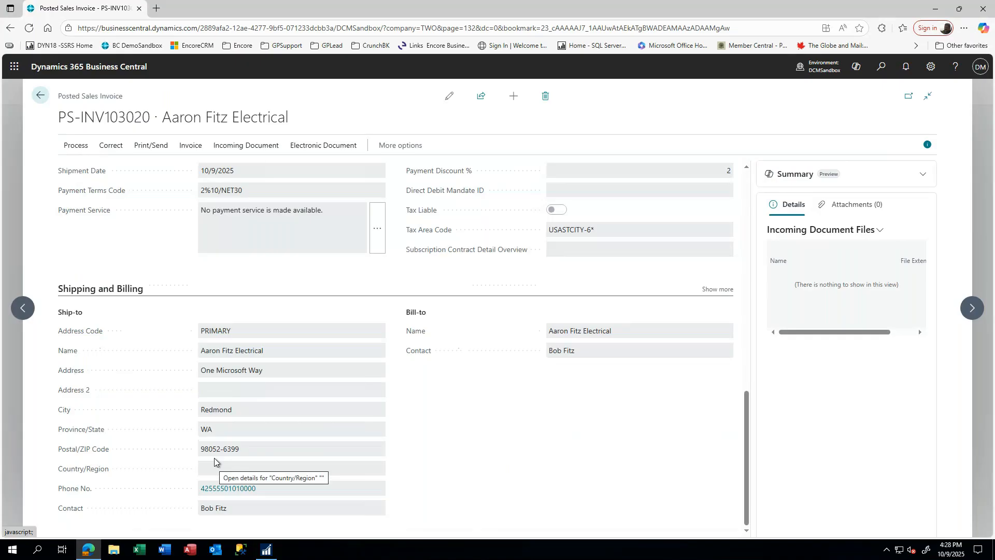
pyautogui.scroll(10, 536, 387)
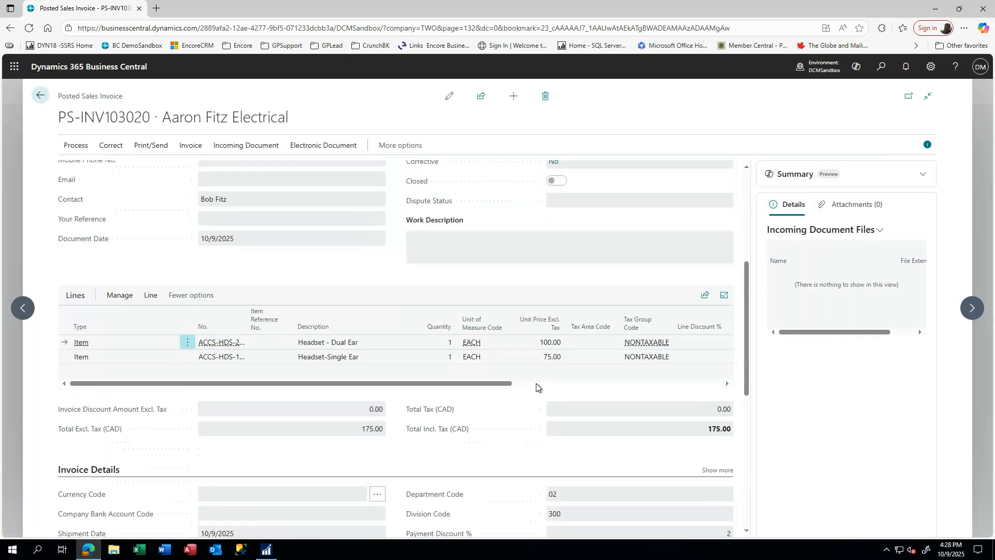
pyautogui.scroll(2, 536, 386)
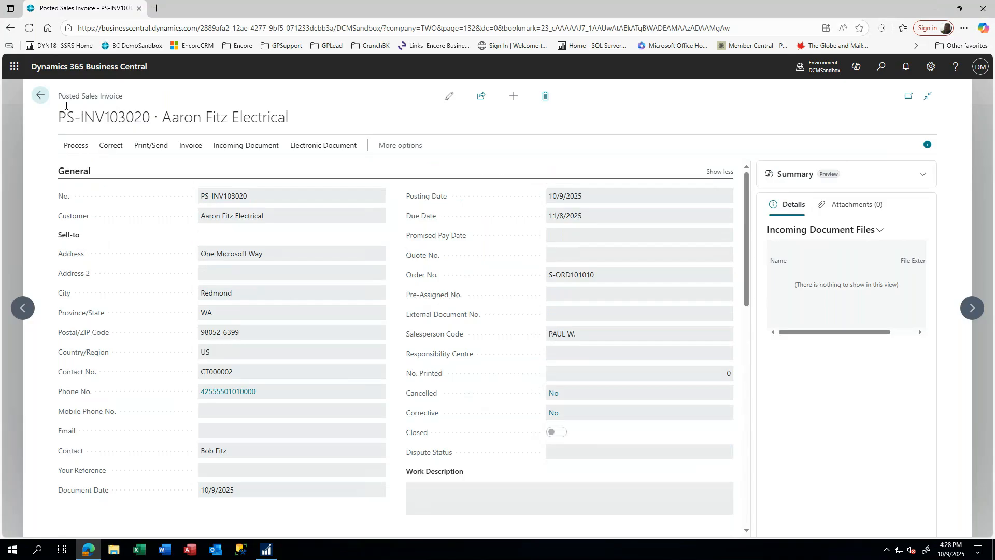
# Step: Return to the posted invoices, view the second-newest invoice's details, and go back to the list
pyautogui.click(40, 97)
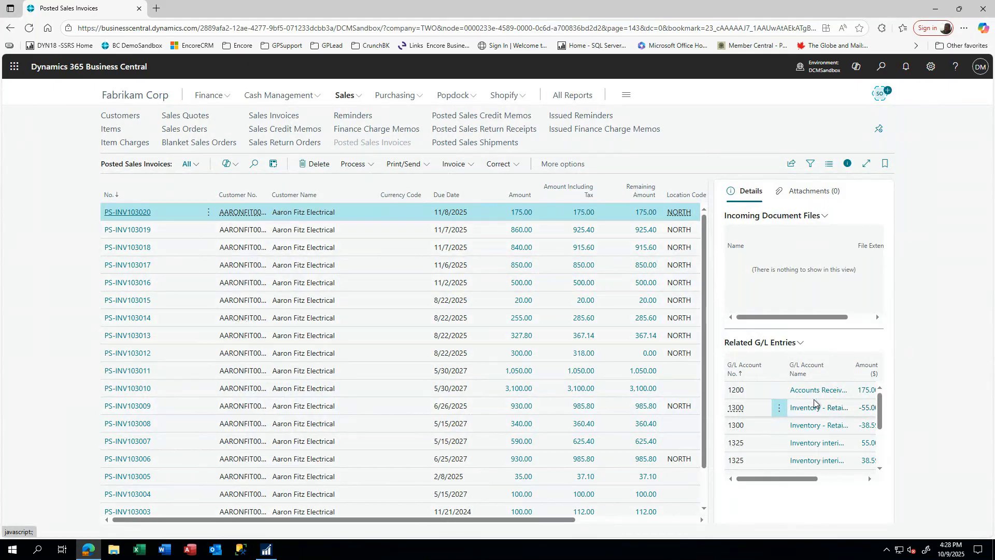
pyautogui.click(140, 233)
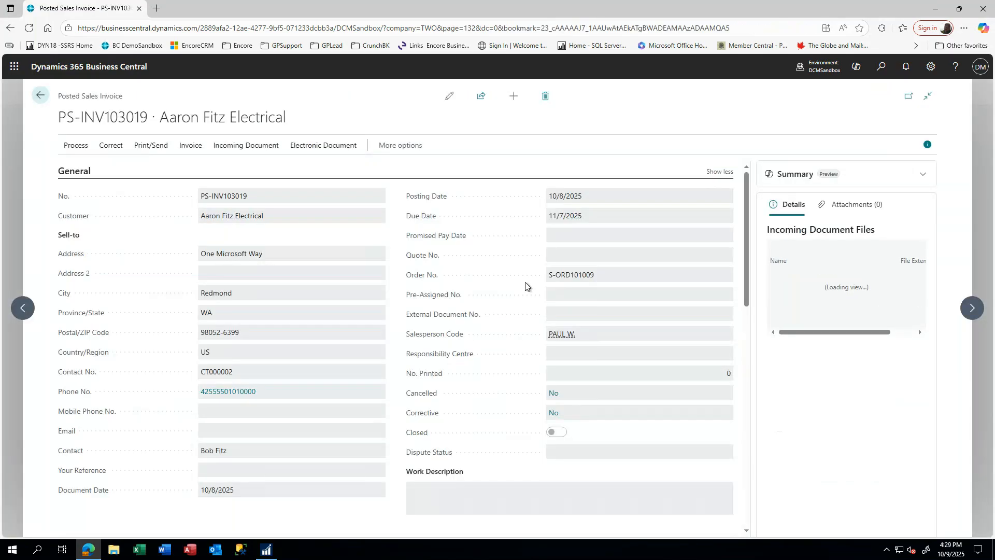
pyautogui.click(41, 96)
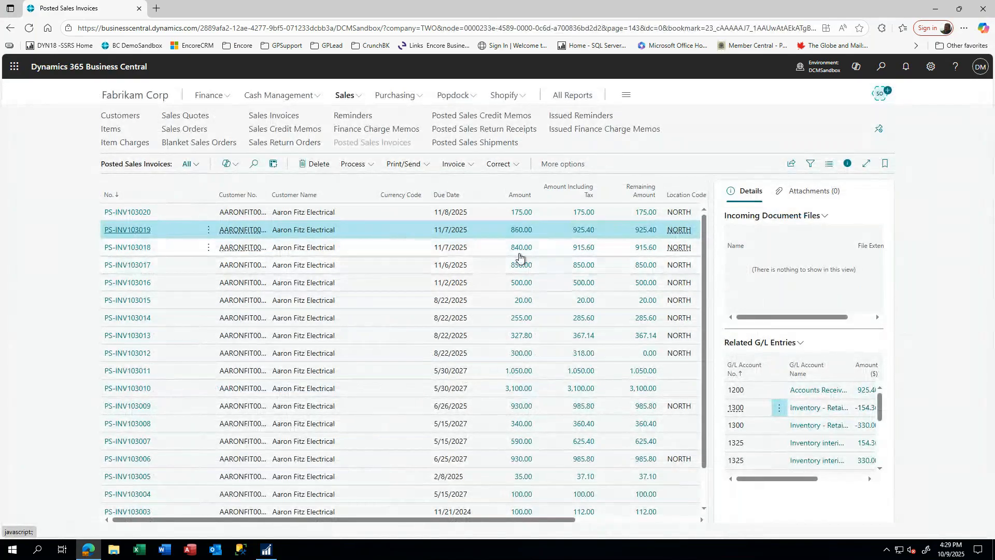
pyautogui.click(285, 252)
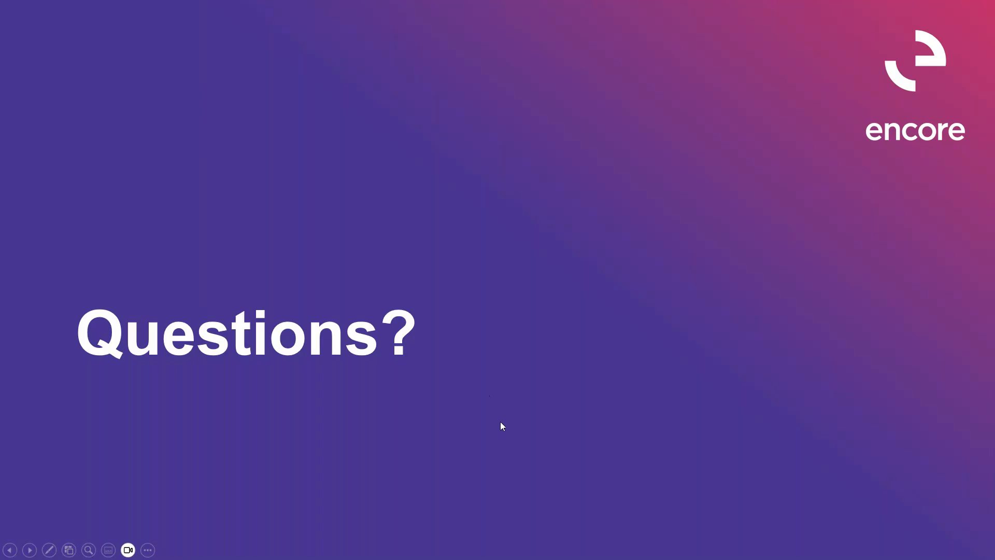
# Step: Switch to Business Central and, in the posted sales invoices list, widen the Customer No. column and narrow the Customer Name column
pyautogui.hotkey('alt', 'Tab')
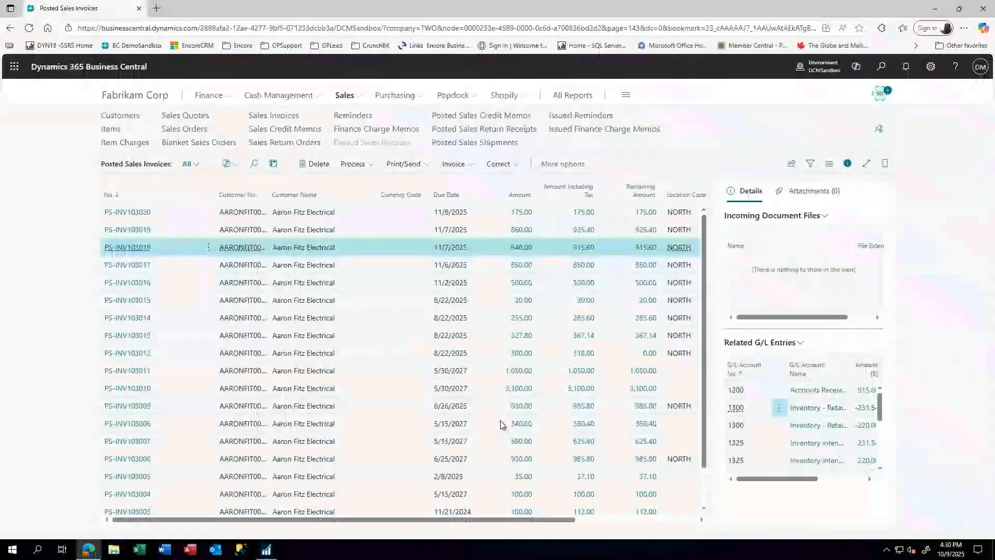
pyautogui.click(254, 196)
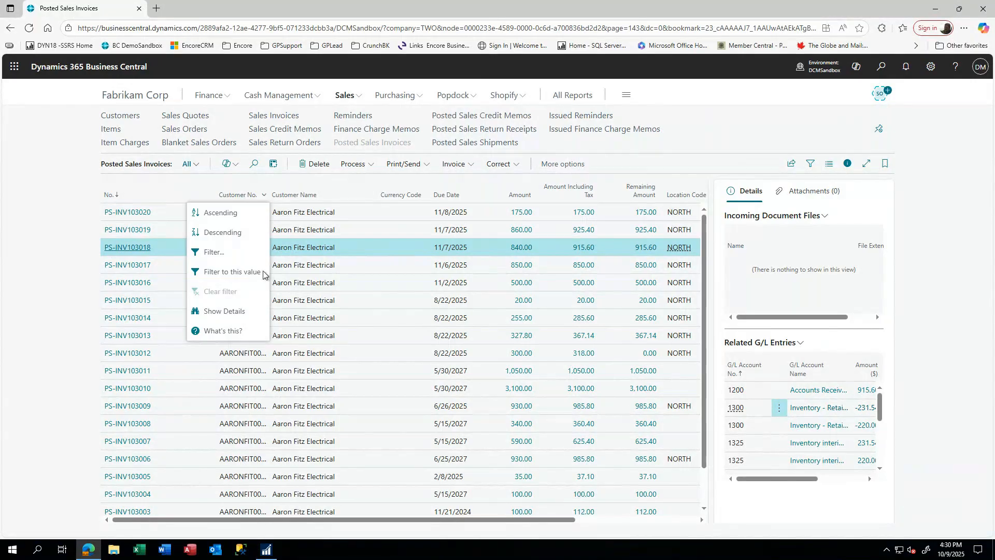
pyautogui.click(359, 222)
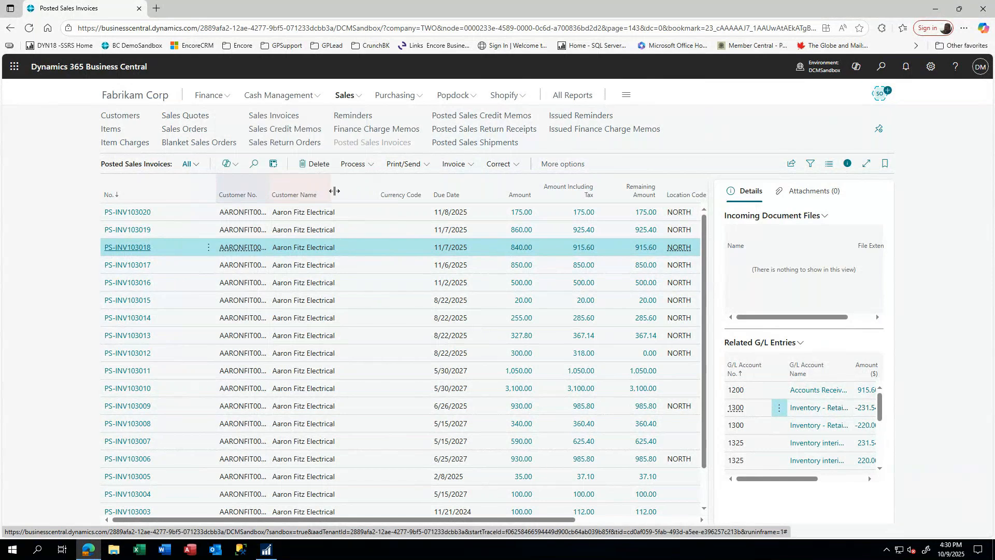
pyautogui.moveTo(337, 191); pyautogui.dragTo(337, 193)
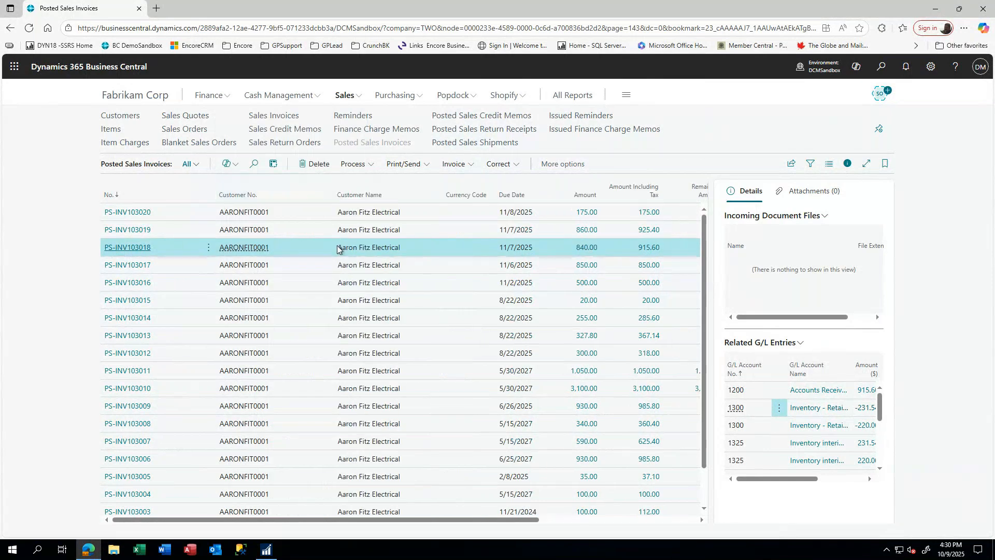
pyautogui.moveTo(337, 188); pyautogui.dragTo(284, 188)
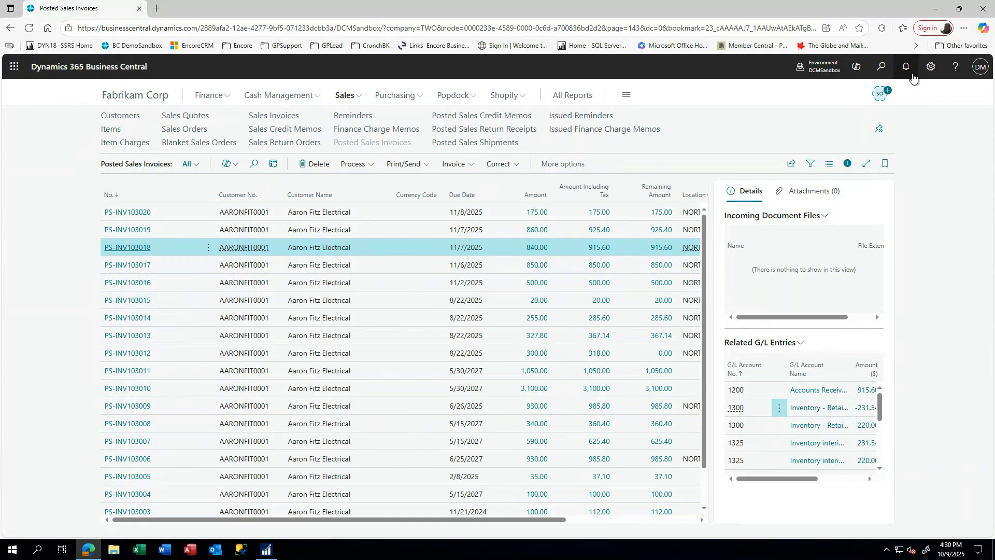
# Step: Personalize the posted sales invoices list by moving the Due Date column ahead of Currency Code, and finish personalizing
pyautogui.click(930, 69)
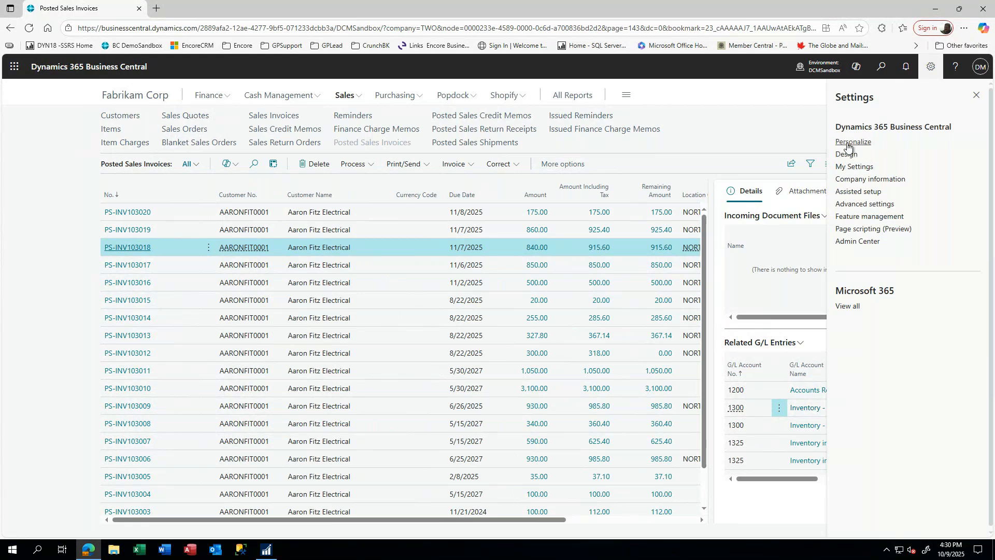
pyautogui.click(848, 143)
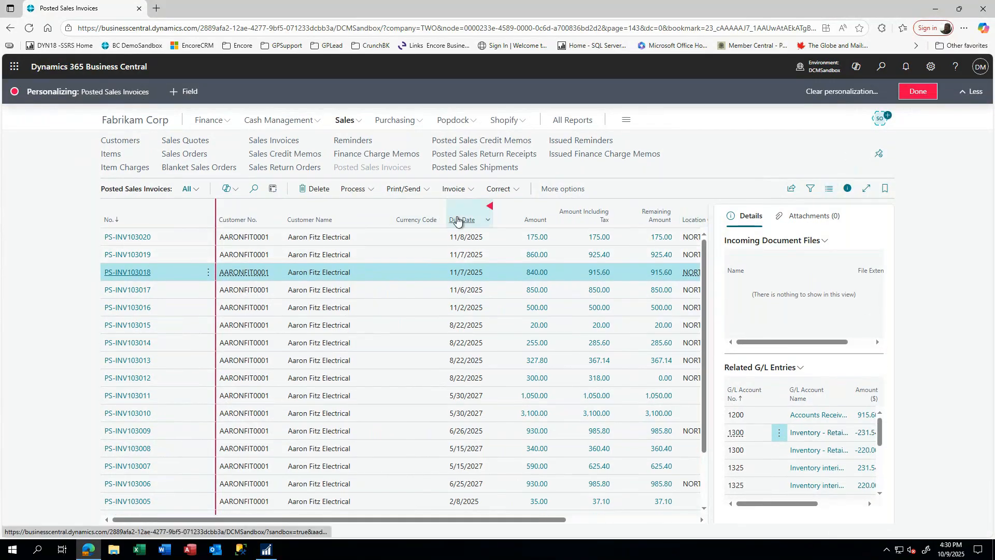
pyautogui.moveTo(443, 212); pyautogui.dragTo(511, 206)
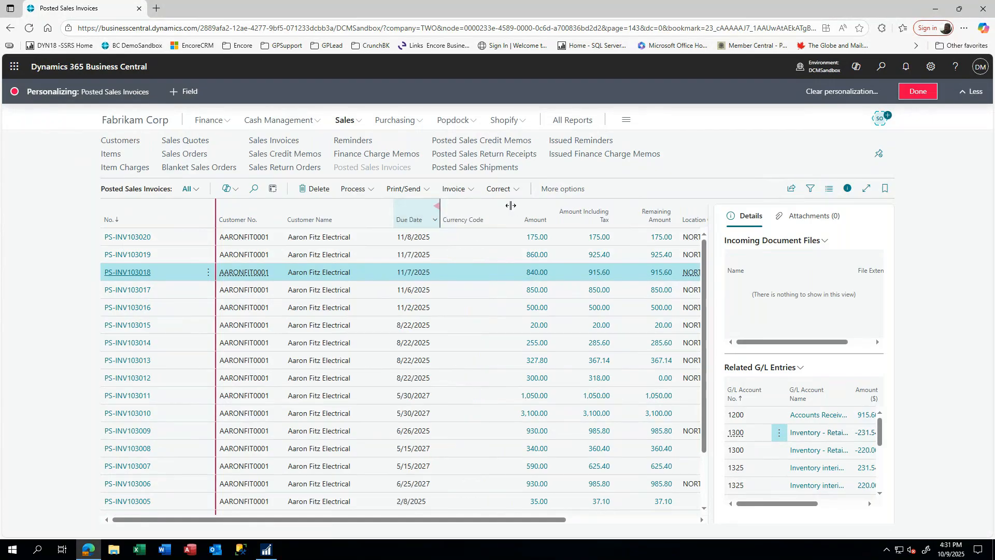
pyautogui.click(912, 95)
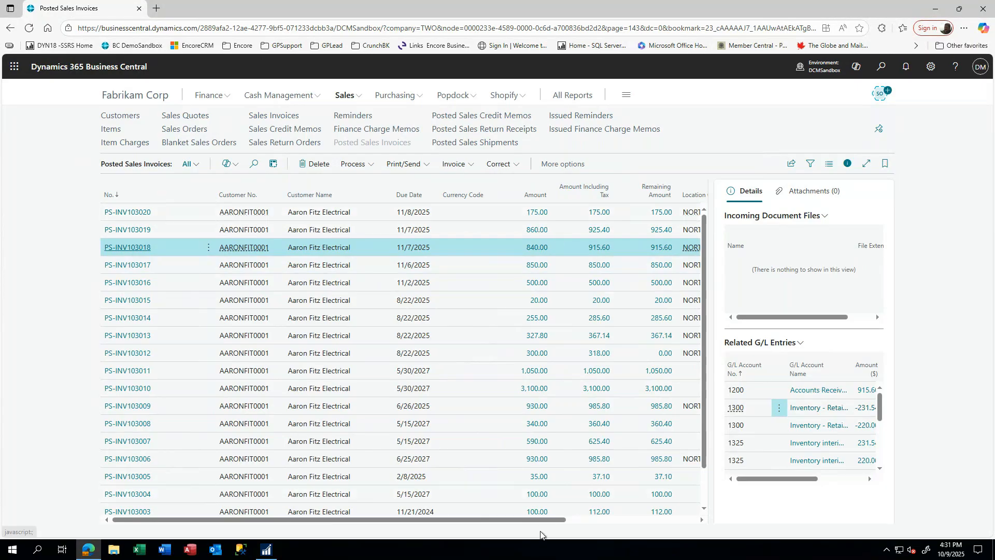
# Step: Personalize the list by adding the Contact field between Customer Name and Due Date, finish personalizing, and narrow the new column
pyautogui.moveTo(550, 521); pyautogui.dragTo(688, 521)
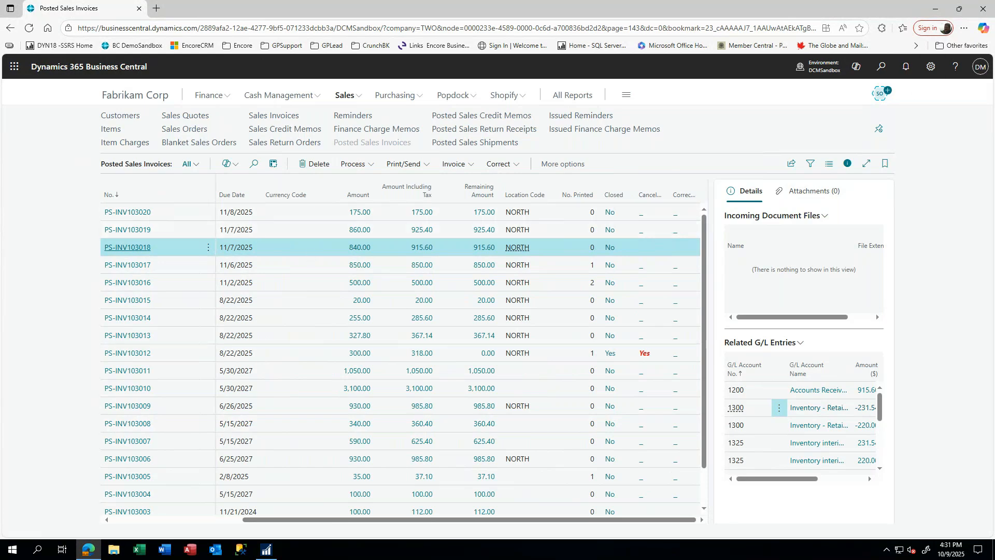
pyautogui.click(931, 66)
pyautogui.click(852, 142)
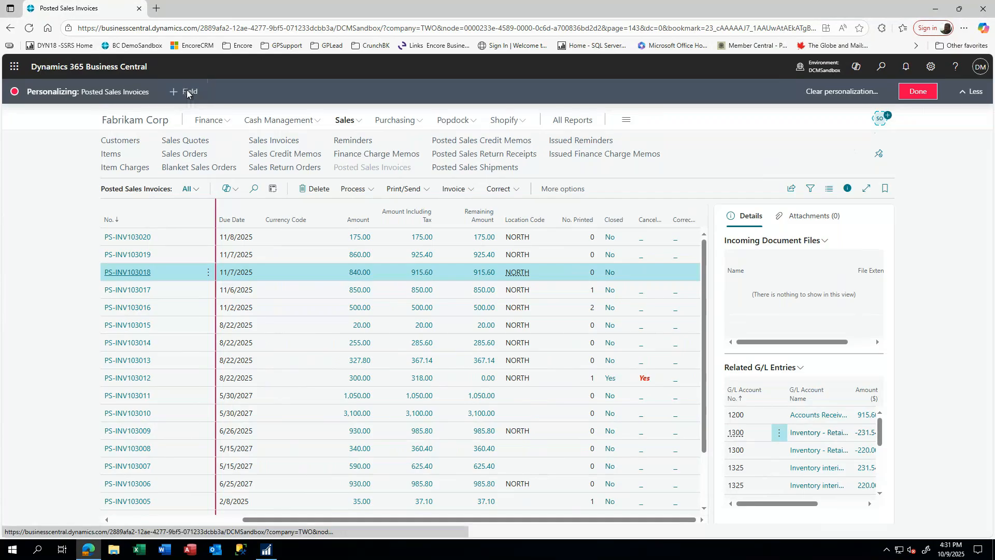
pyautogui.click(187, 92)
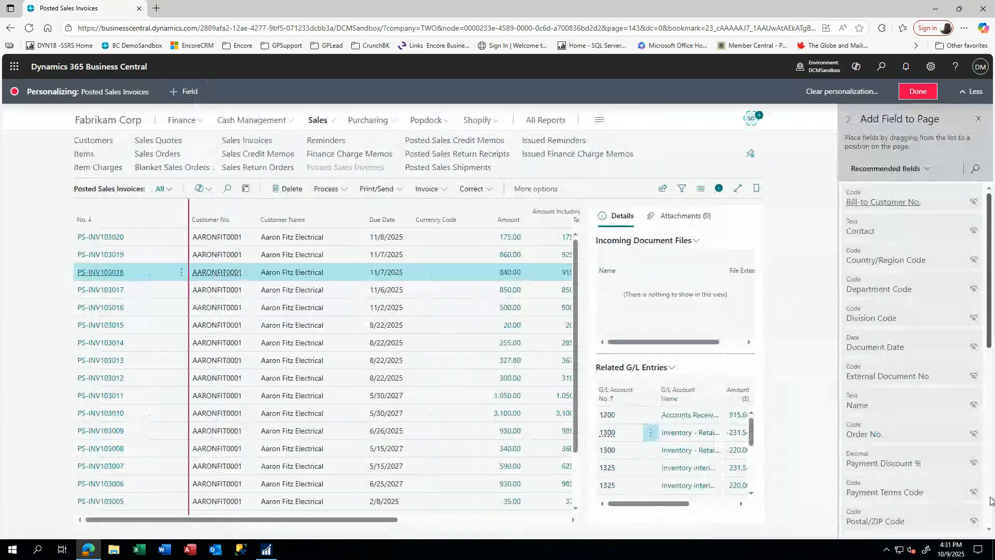
pyautogui.scroll(-1, 895, 386)
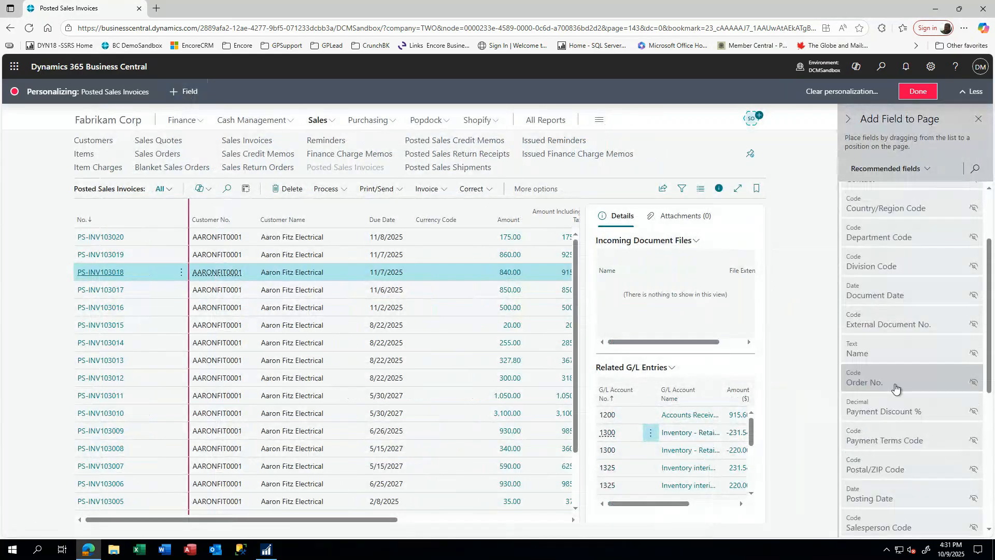
pyautogui.scroll(-3, 895, 387)
pyautogui.scroll(4, 895, 382)
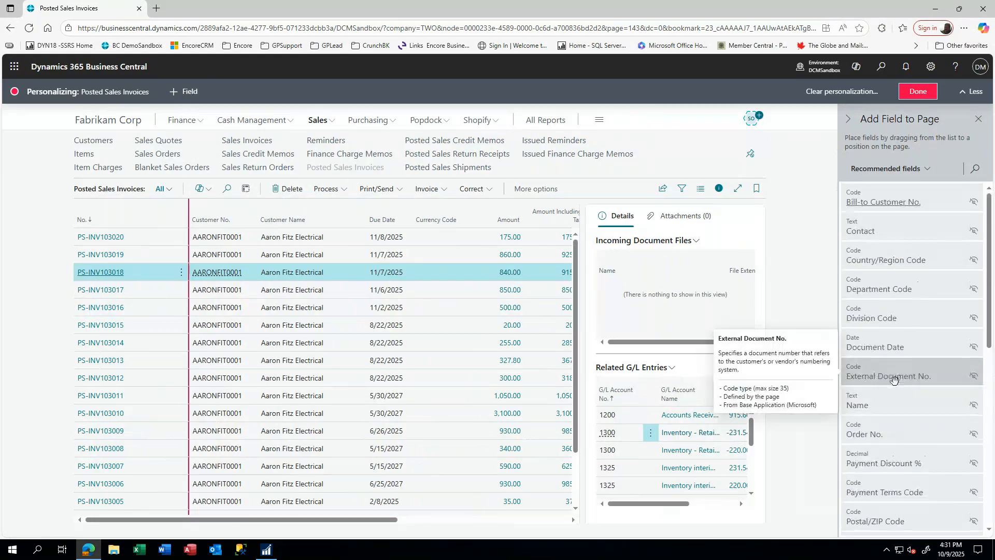
pyautogui.scroll(-1, 910, 448)
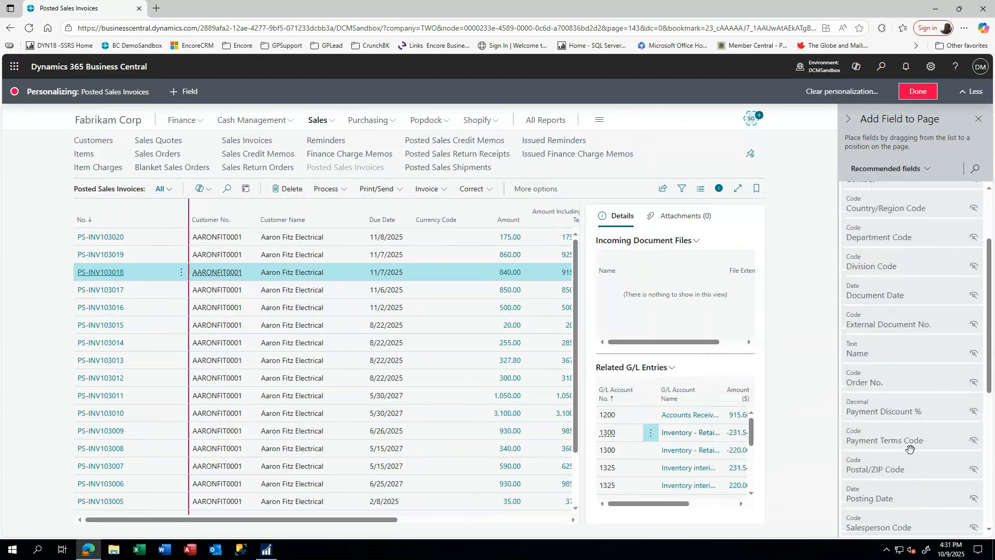
pyautogui.scroll(-3, 910, 449)
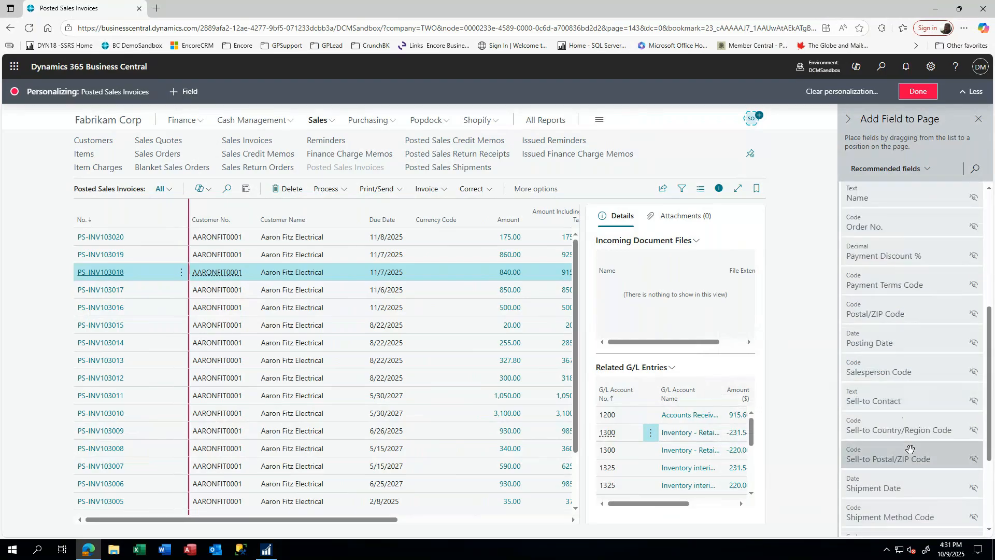
pyautogui.scroll(-2, 911, 449)
pyautogui.scroll(5, 910, 449)
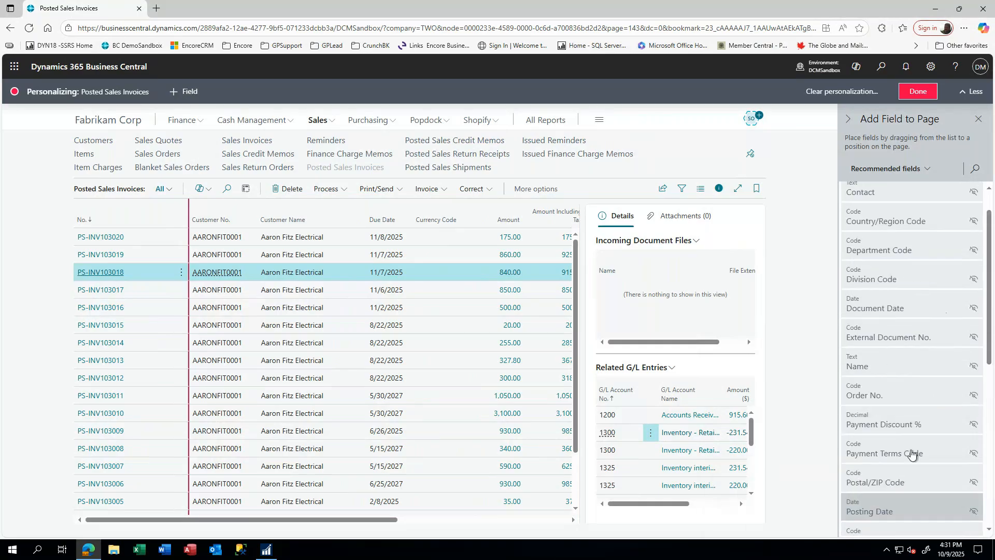
pyautogui.scroll(1, 912, 454)
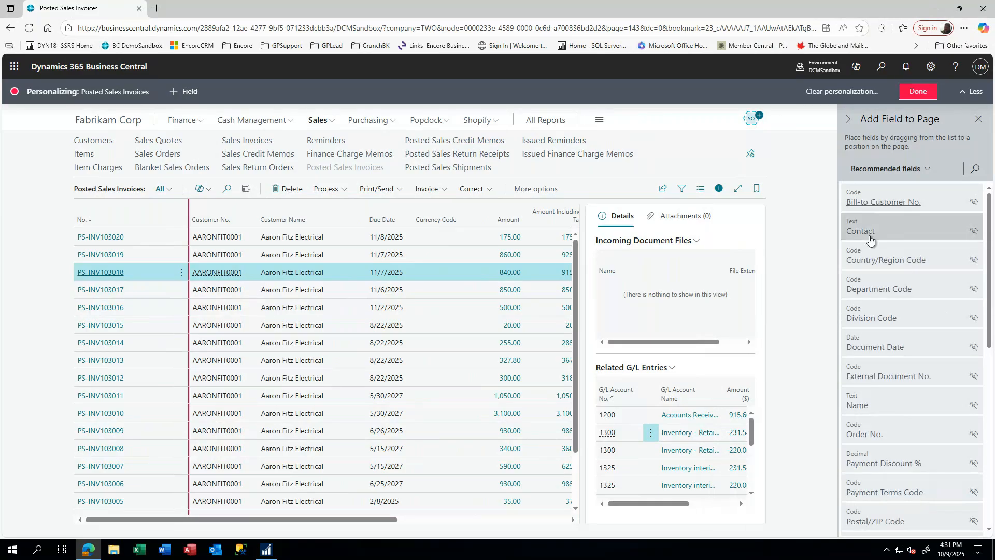
pyautogui.moveTo(868, 237)
pyautogui.mouseDown()
pyautogui.moveTo(372, 263)
pyautogui.moveTo(327, 230)
pyautogui.moveTo(360, 226)
pyautogui.mouseUp()
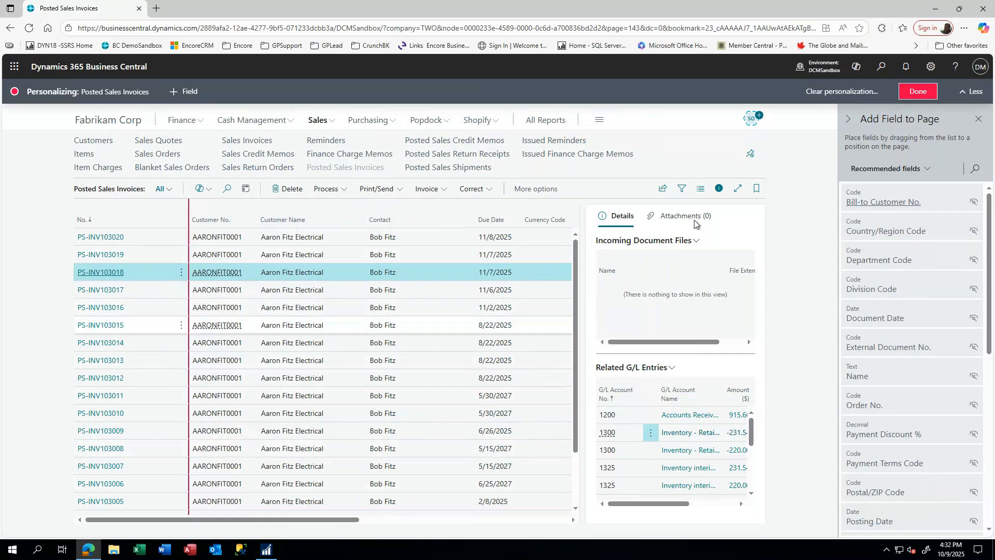
pyautogui.click(917, 94)
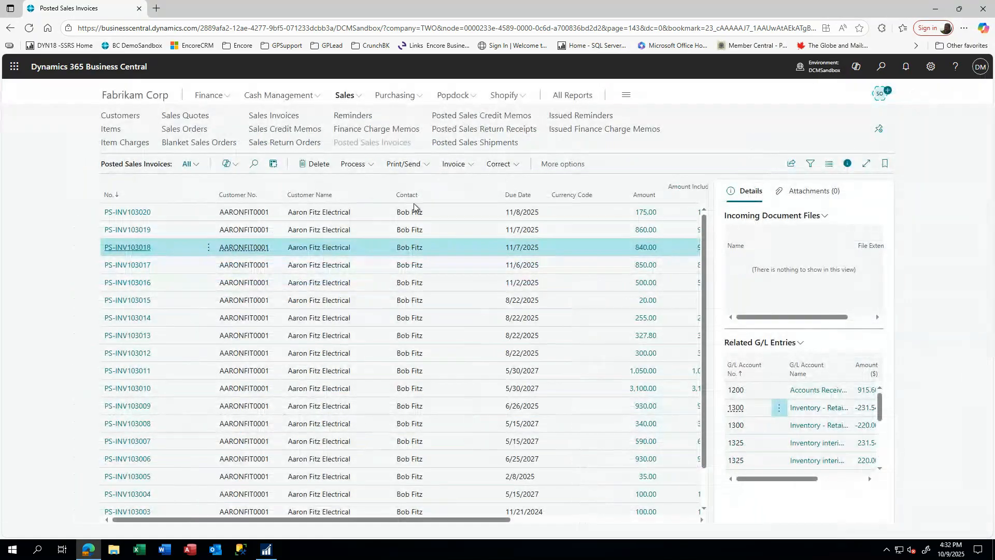
pyautogui.moveTo(500, 183); pyautogui.dragTo(435, 187)
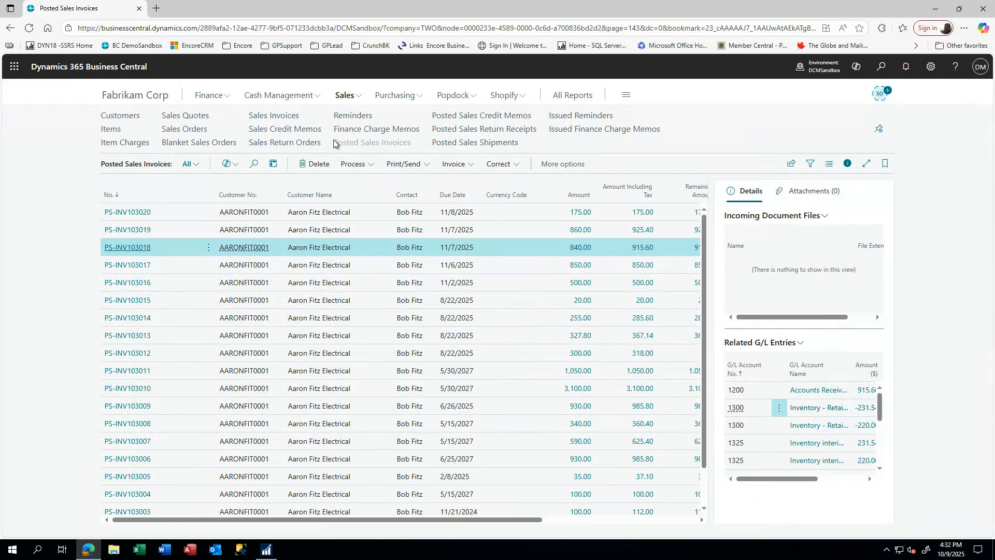
# Step: Reopen the posted sales invoices, review the Adam Park Resort invoice from its general to its shipping and billing details, and return to the list
pyautogui.click(274, 117)
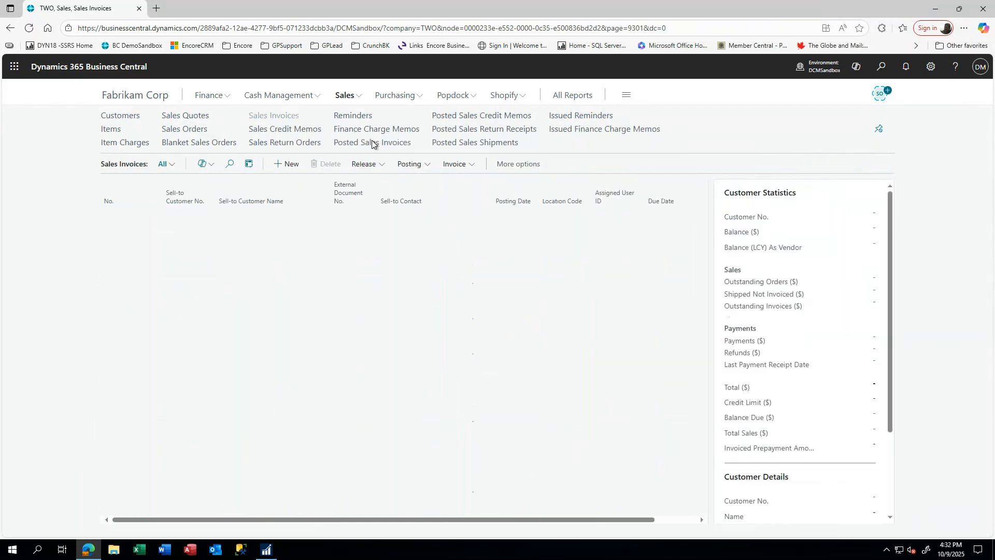
pyautogui.click(372, 143)
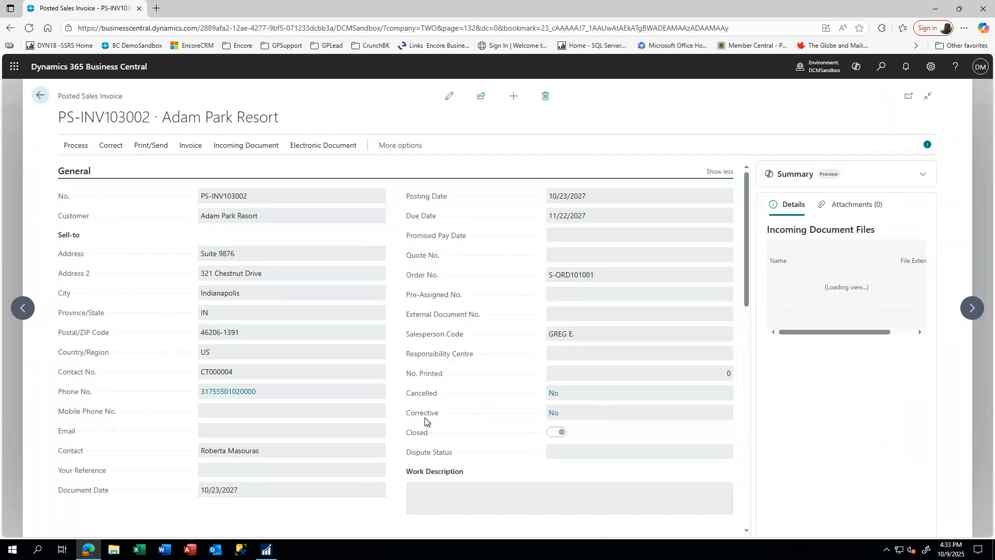
pyautogui.scroll(-5, 419, 406)
pyautogui.scroll(-1, 418, 407)
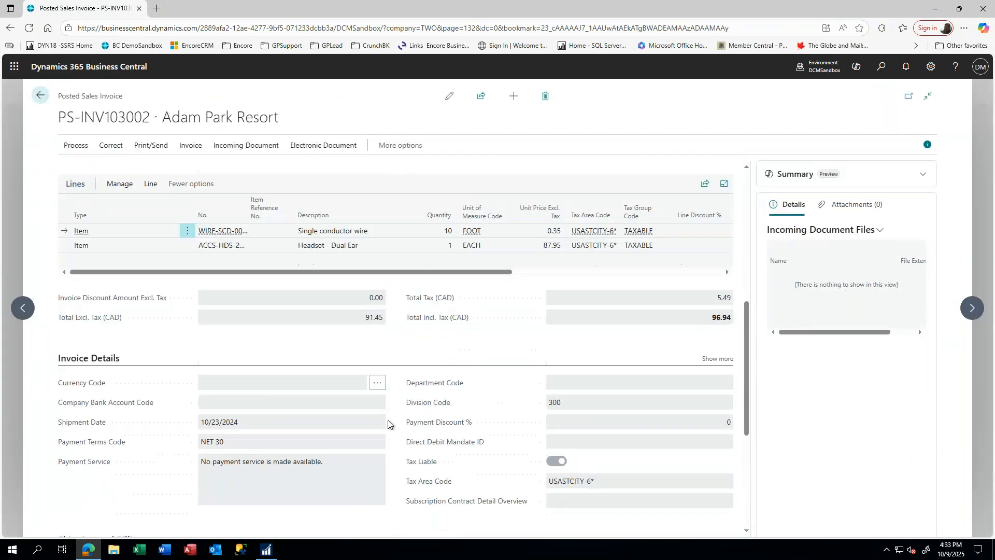
pyautogui.scroll(-5, 361, 419)
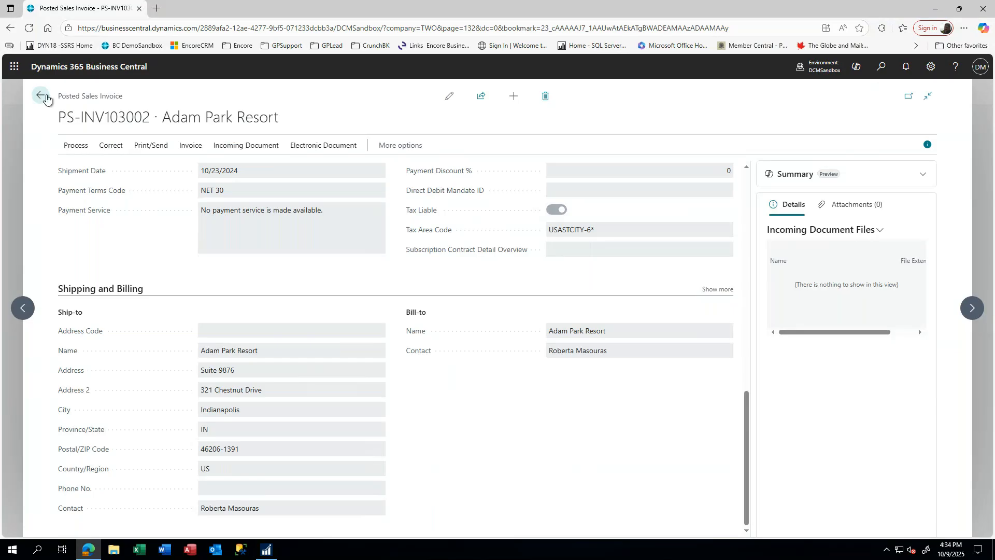
pyautogui.click(42, 96)
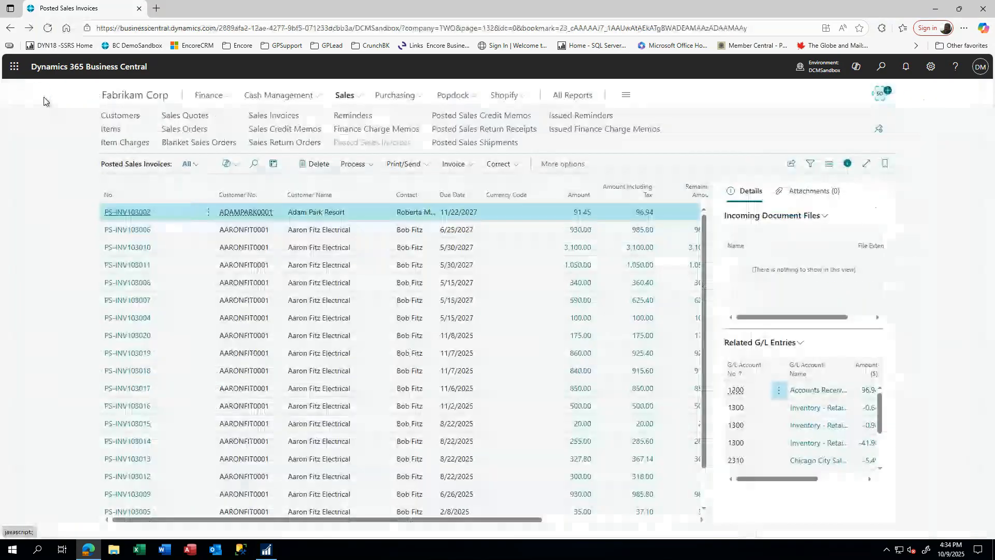
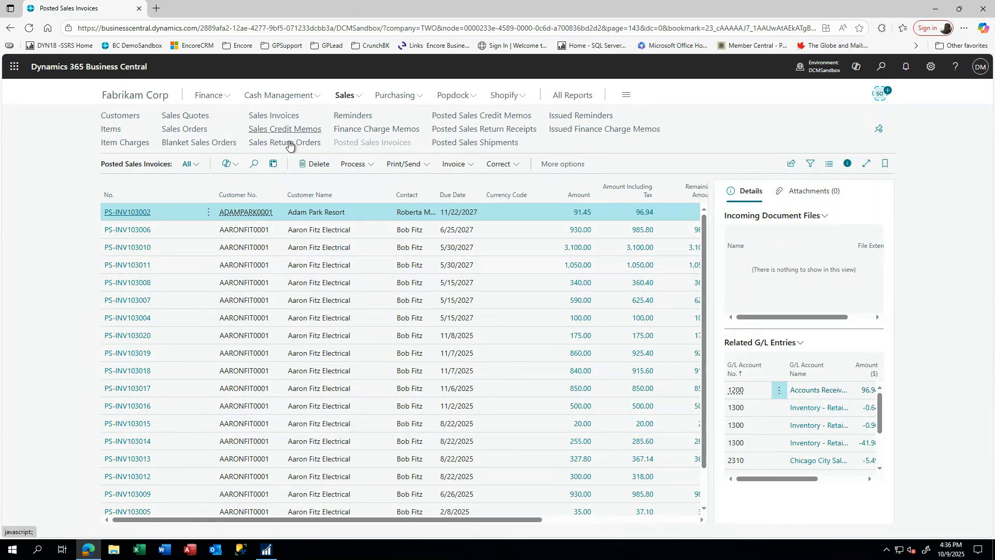
# Step: Preview the printed invoice for the Adam Park Resort posted invoice, close the preview and print options, and return to the list
pyautogui.click(137, 216)
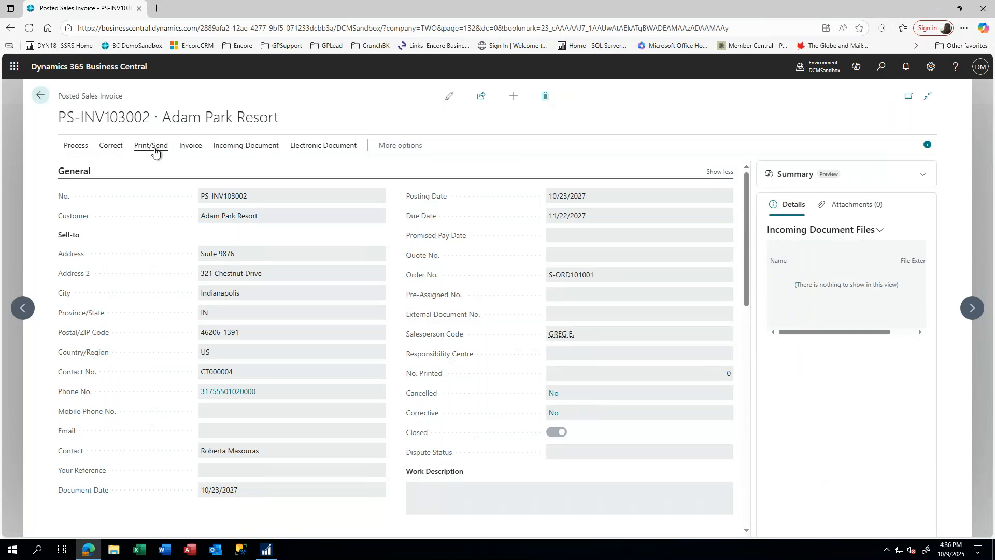
pyautogui.click(152, 147)
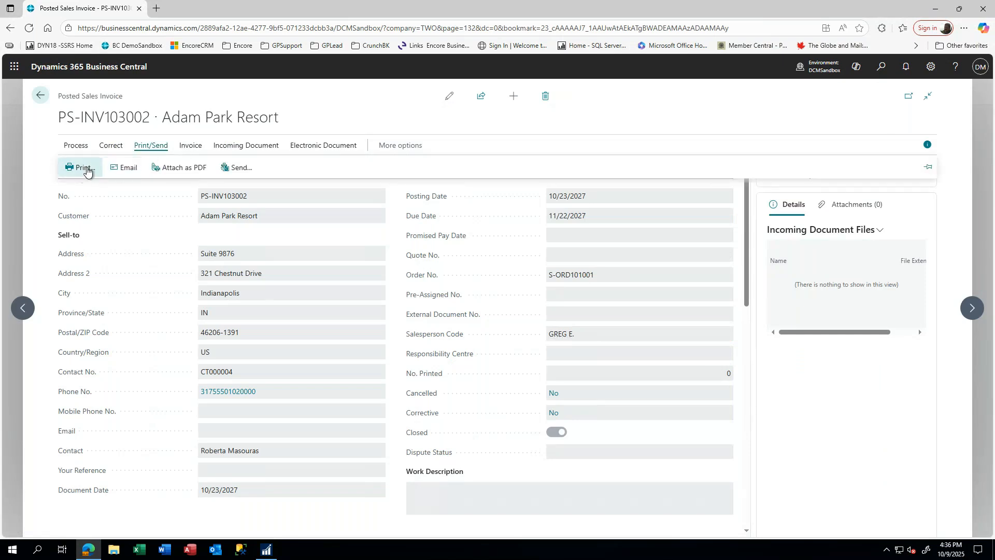
pyautogui.click(86, 167)
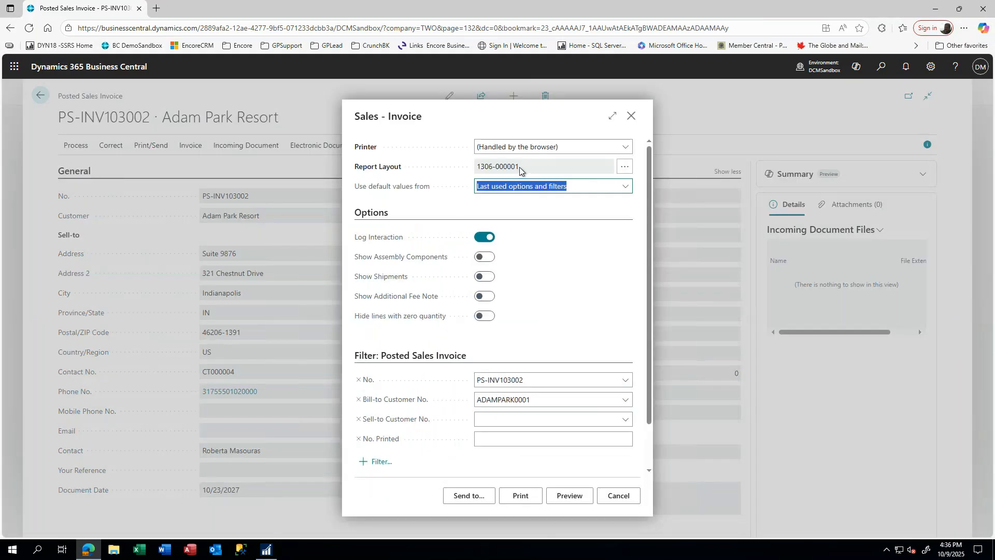
pyautogui.click(520, 169)
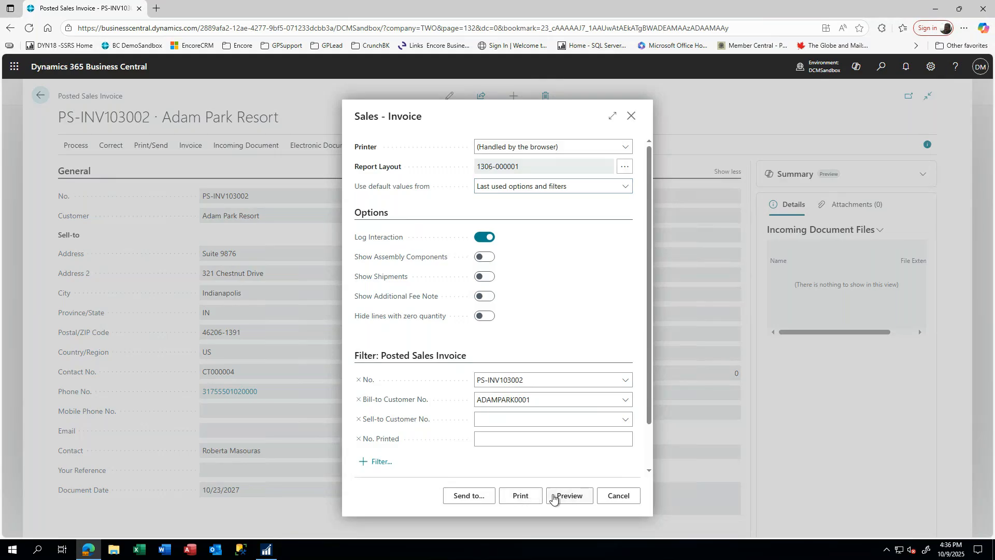
pyautogui.click(570, 496)
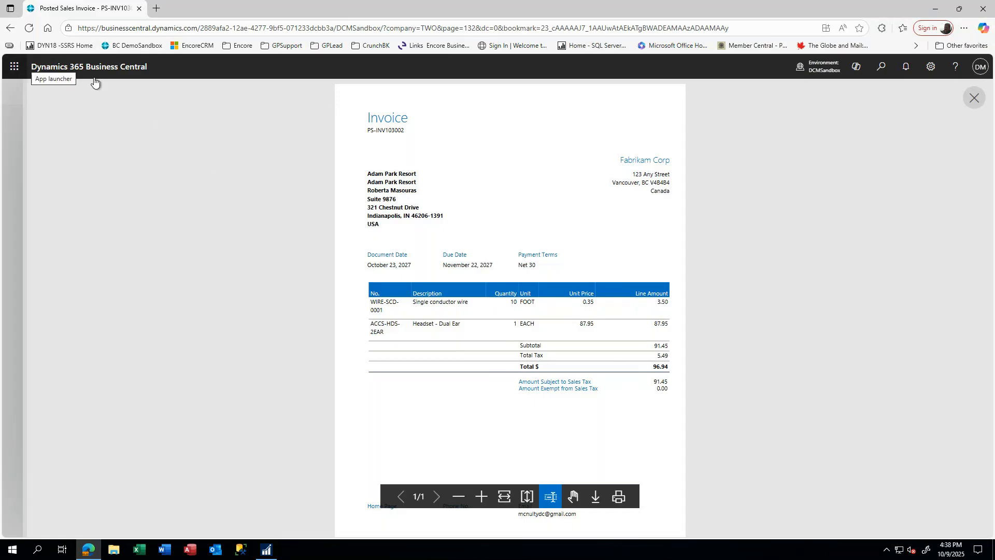
pyautogui.click(973, 98)
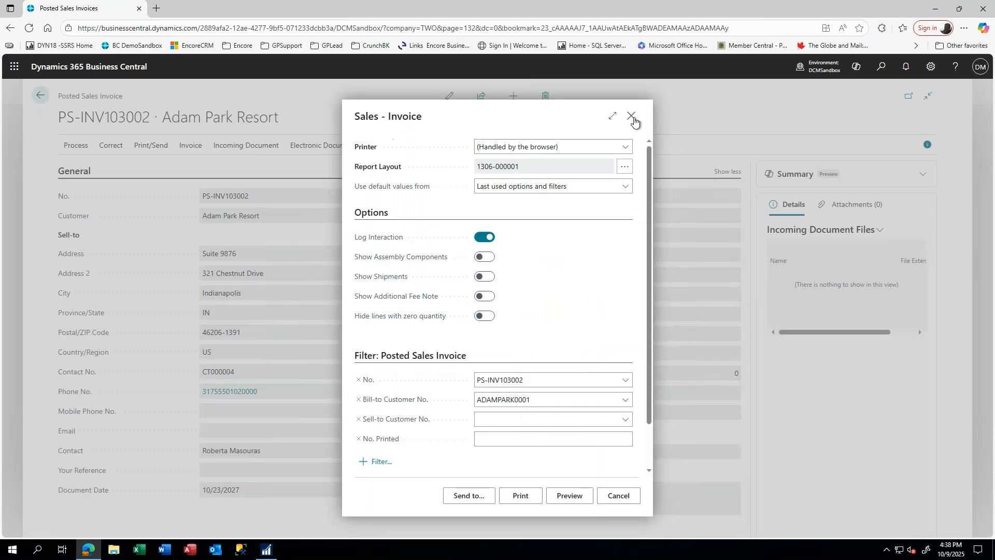
pyautogui.click(632, 116)
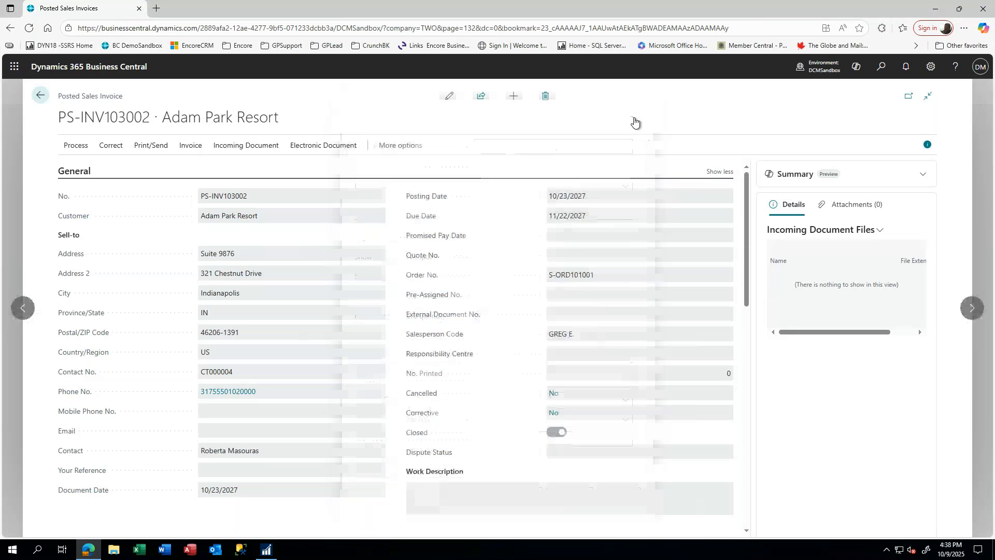
pyautogui.click(39, 96)
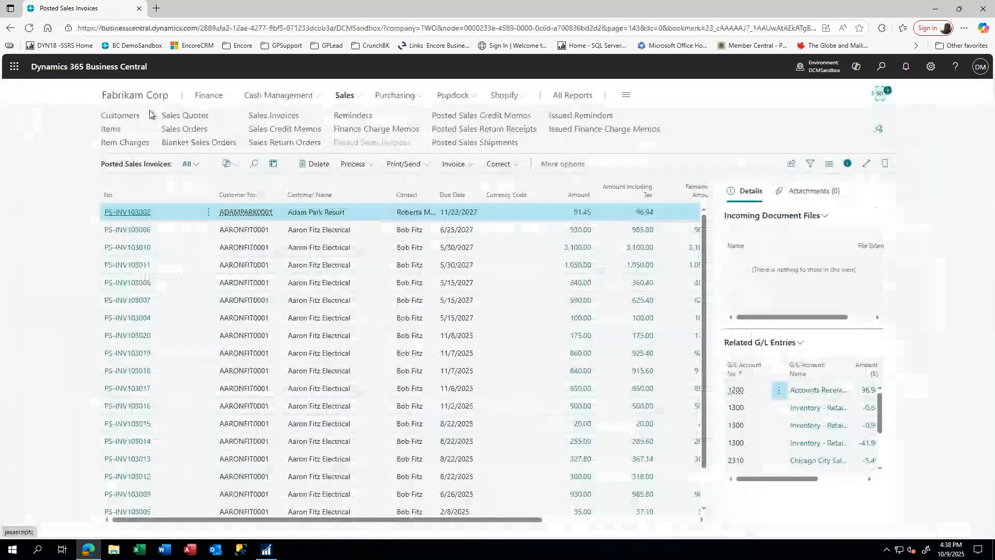
# Step: Open the customers list, drill into the Aaron Fitz Electrical balance, and look through its customer ledger entries
pyautogui.click(138, 116)
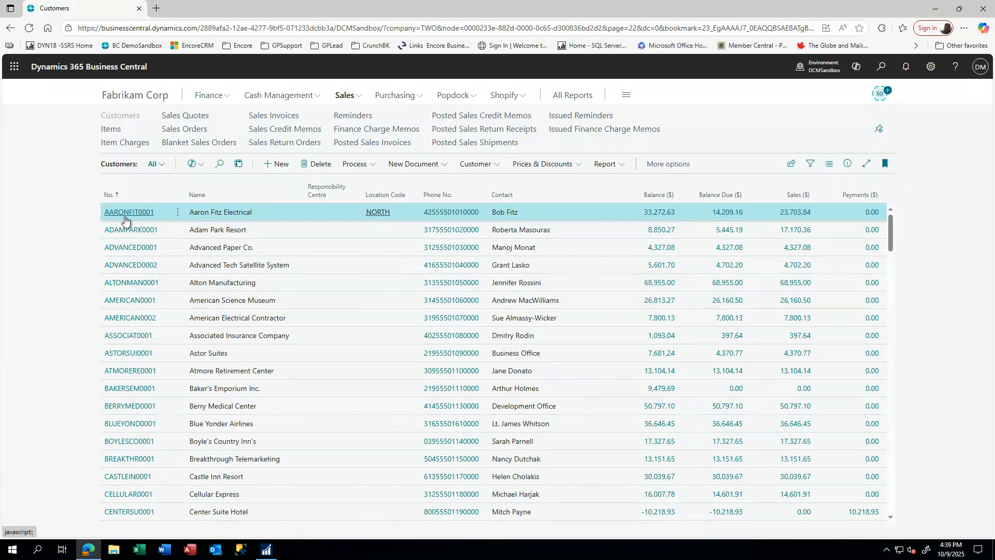
pyautogui.click(656, 215)
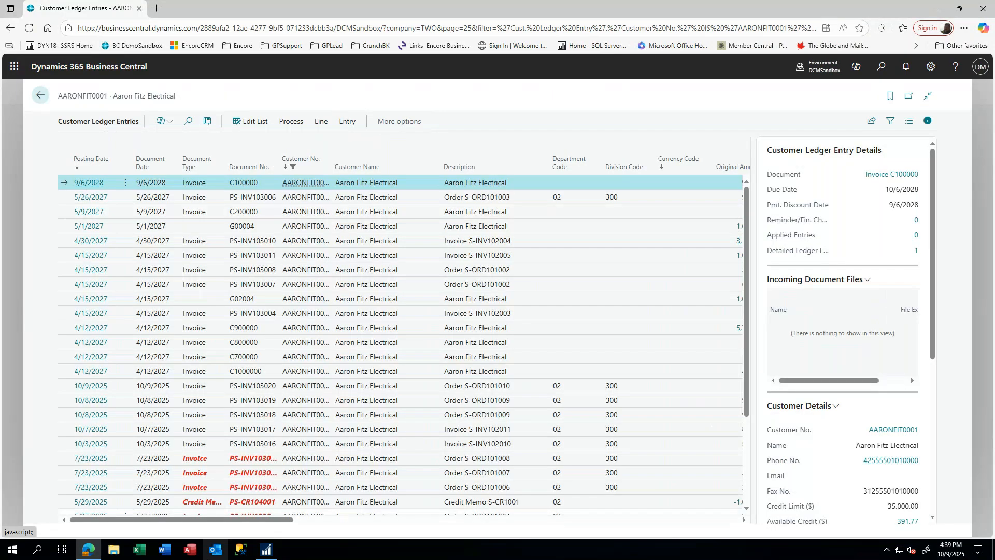
pyautogui.scroll(-3, 340, 282)
pyautogui.scroll(3, 341, 281)
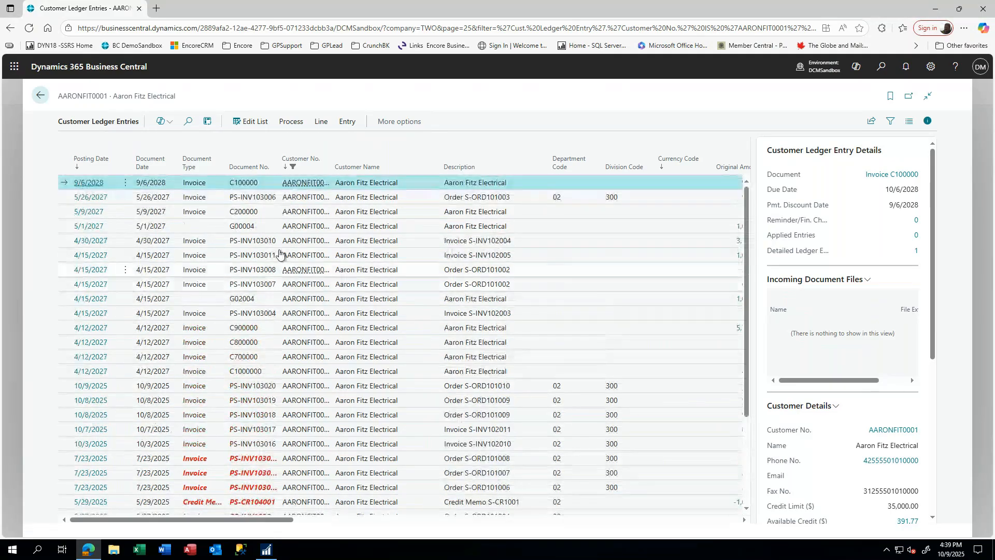
# Step: Open the invoice behind the 5/26/2027 ledger entry and review its general details, lines, invoice details, and shipping and billing information
pyautogui.click(93, 202)
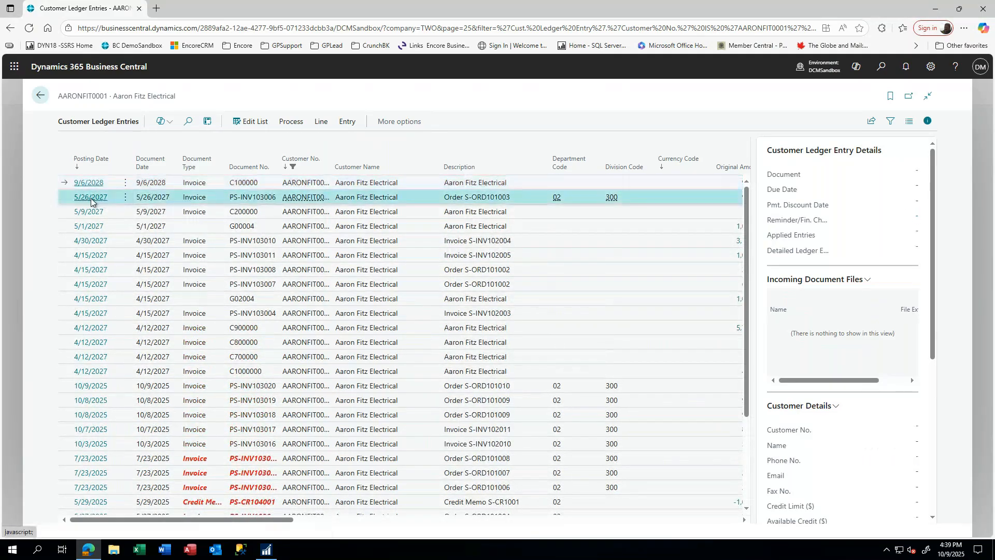
pyautogui.click(92, 202)
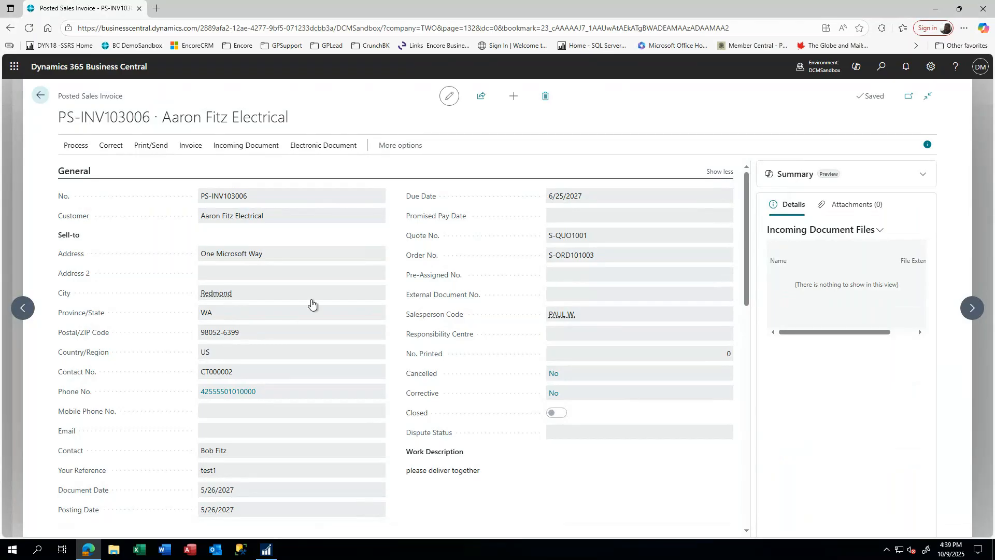
pyautogui.scroll(-5, 312, 303)
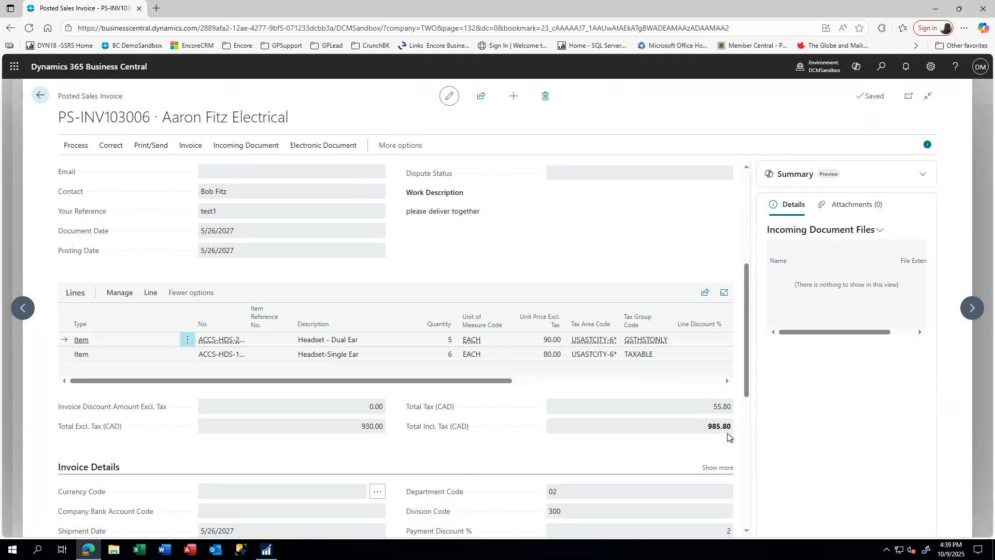
pyautogui.scroll(-5, 417, 434)
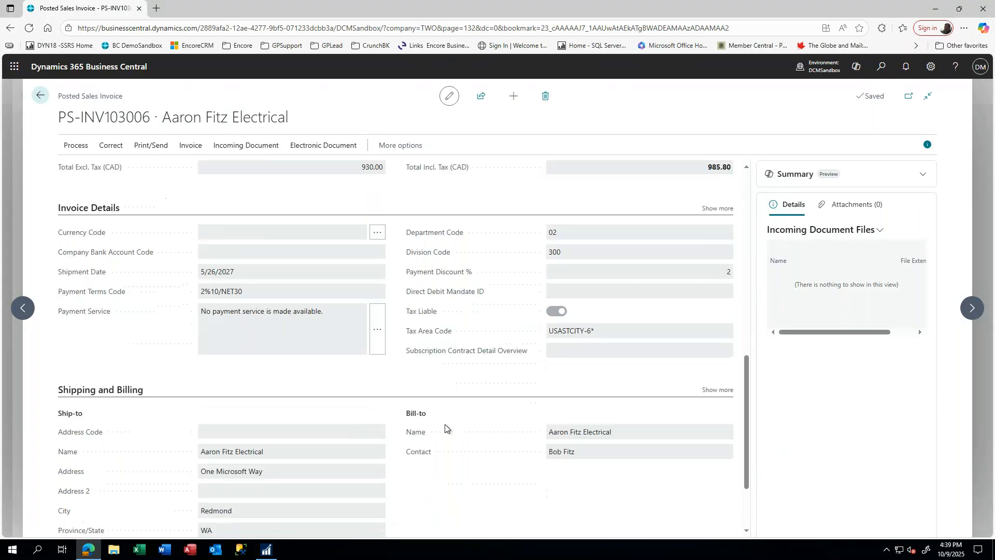
pyautogui.scroll(-2, 444, 429)
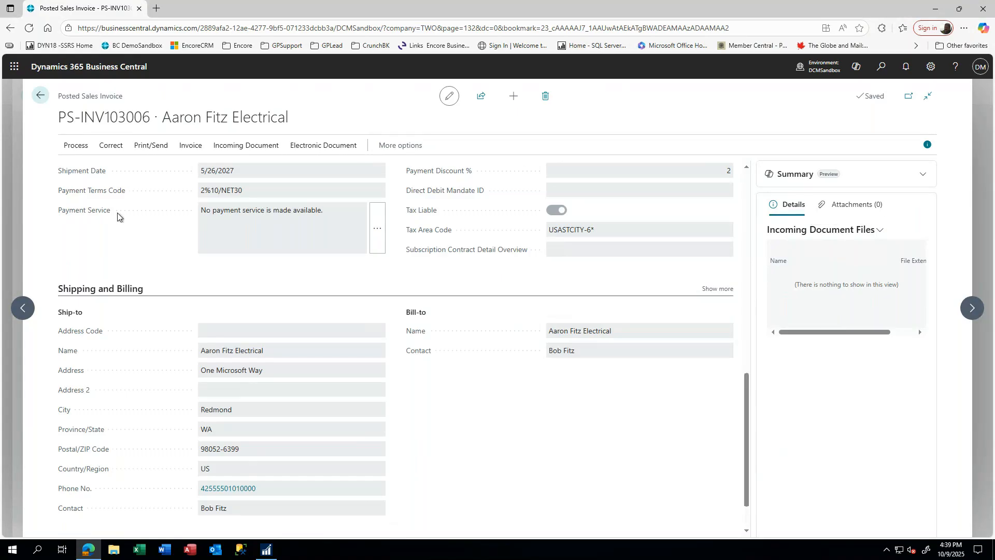
pyautogui.scroll(5, 117, 215)
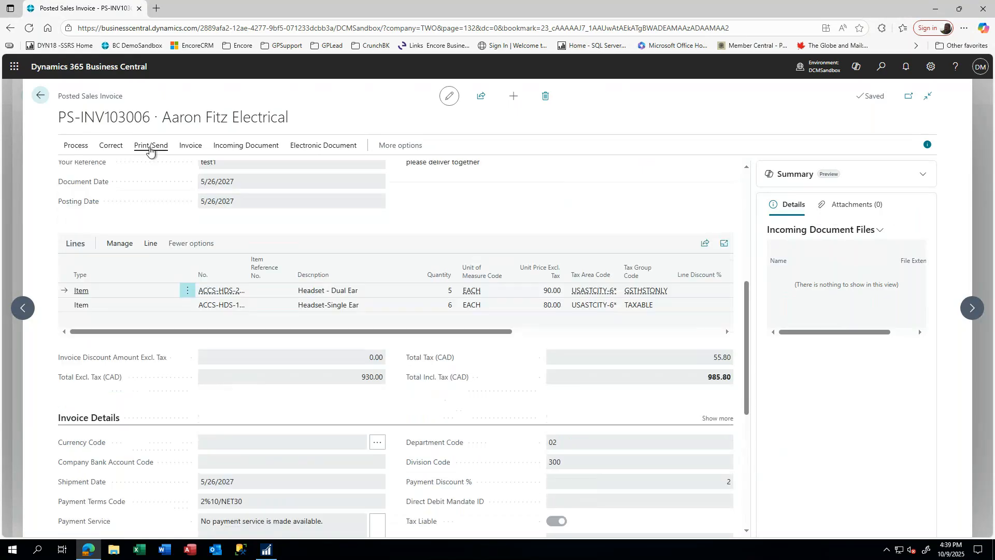
# Step: Examine the invoice's print and send, electronic document, process and correction actions, and return to the customer ledger entries
pyautogui.click(150, 146)
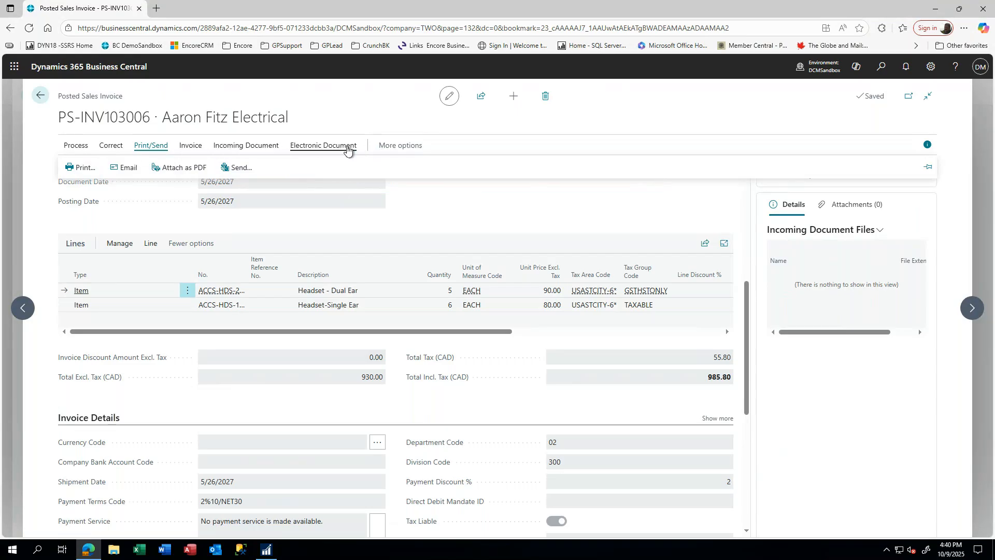
pyautogui.click(332, 146)
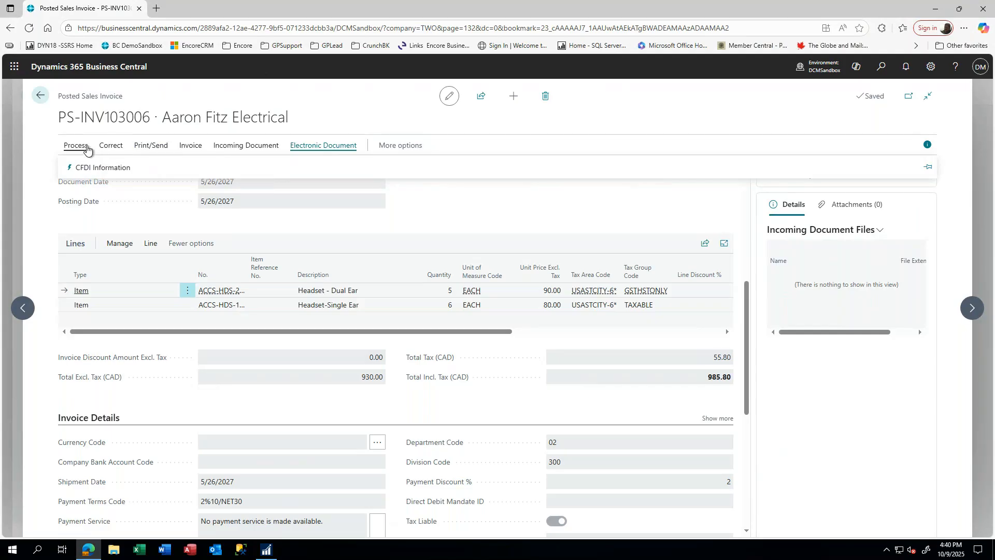
pyautogui.click(76, 146)
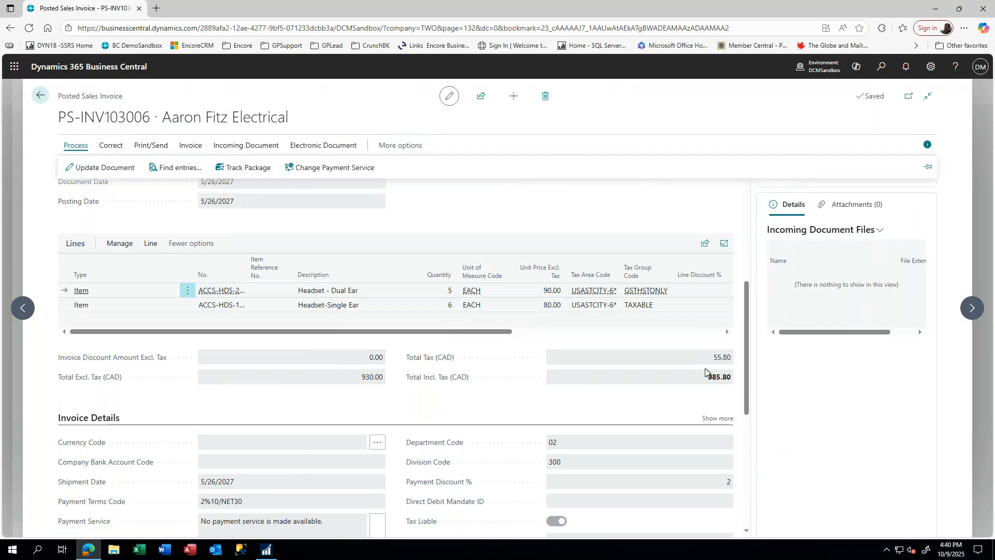
pyautogui.click(108, 147)
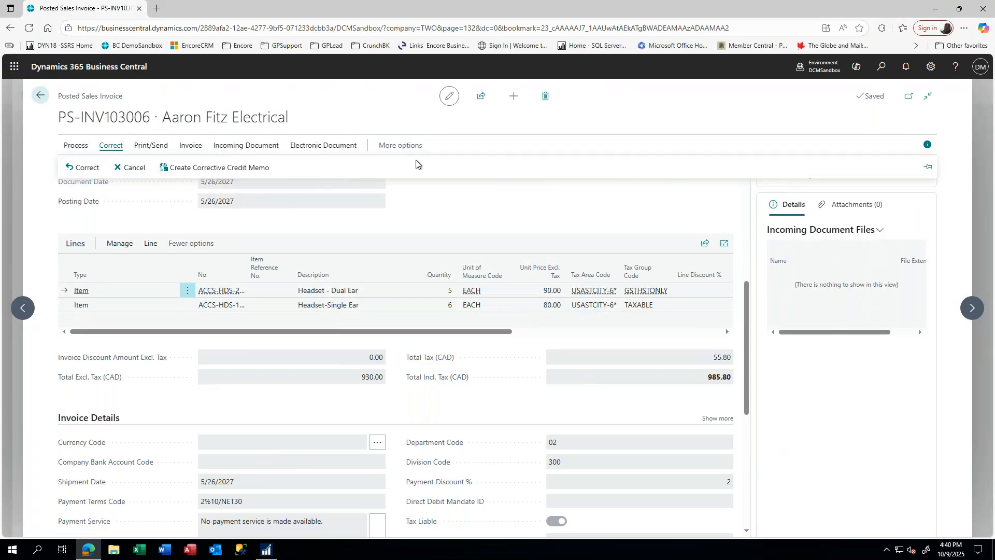
pyautogui.click(41, 96)
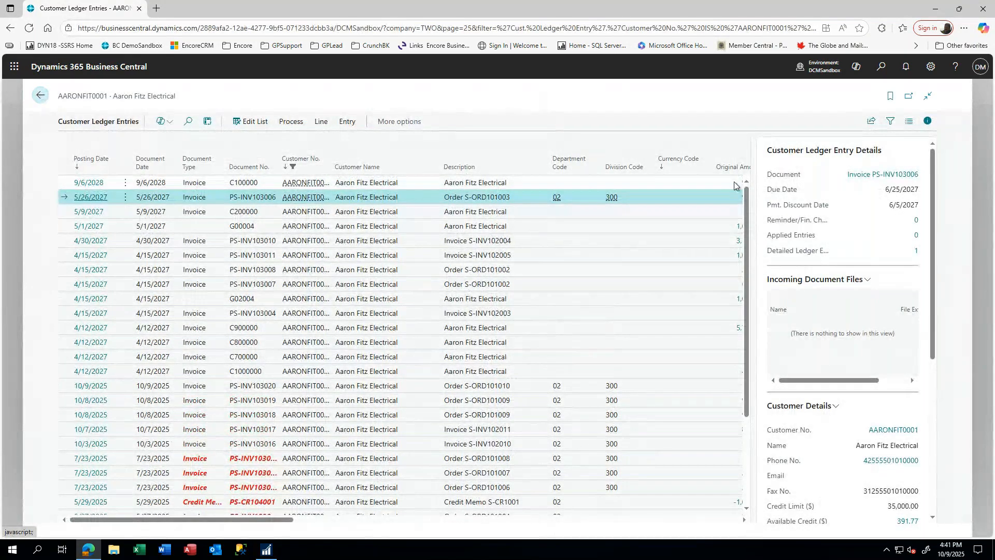
# Step: Open the customer ledger entries for editing in Excel, enable editing in the workbook, and reposition its window fully into view
pyautogui.click(871, 125)
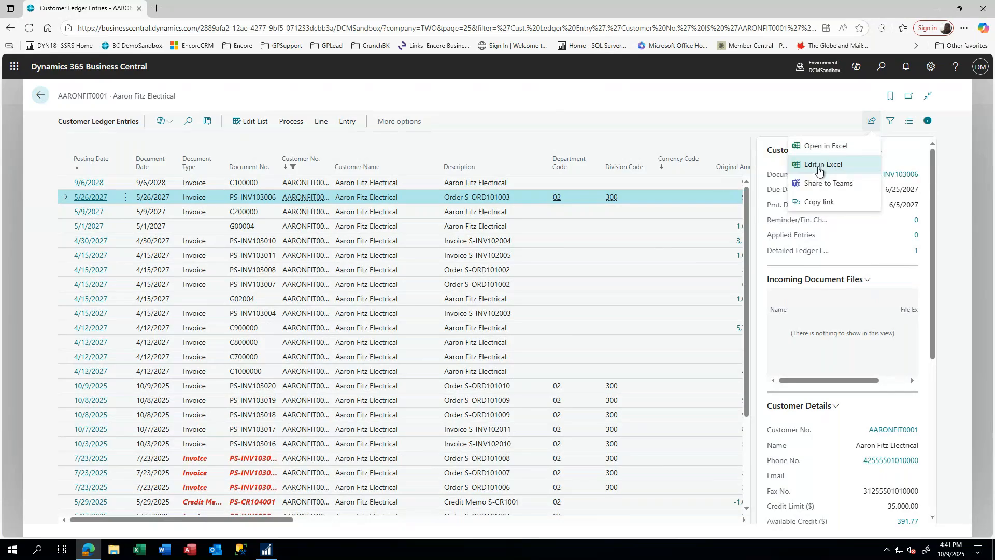
pyautogui.click(819, 170)
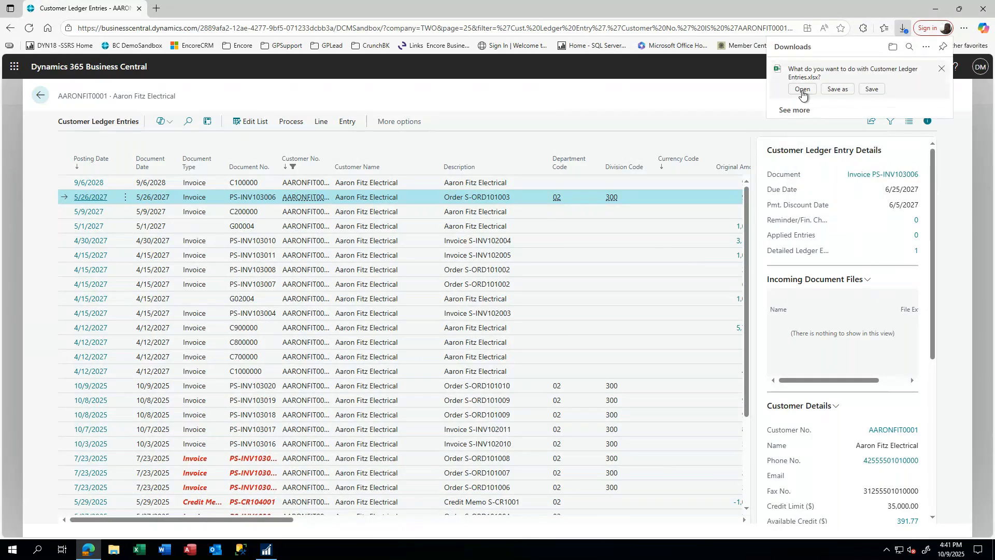
pyautogui.click(801, 90)
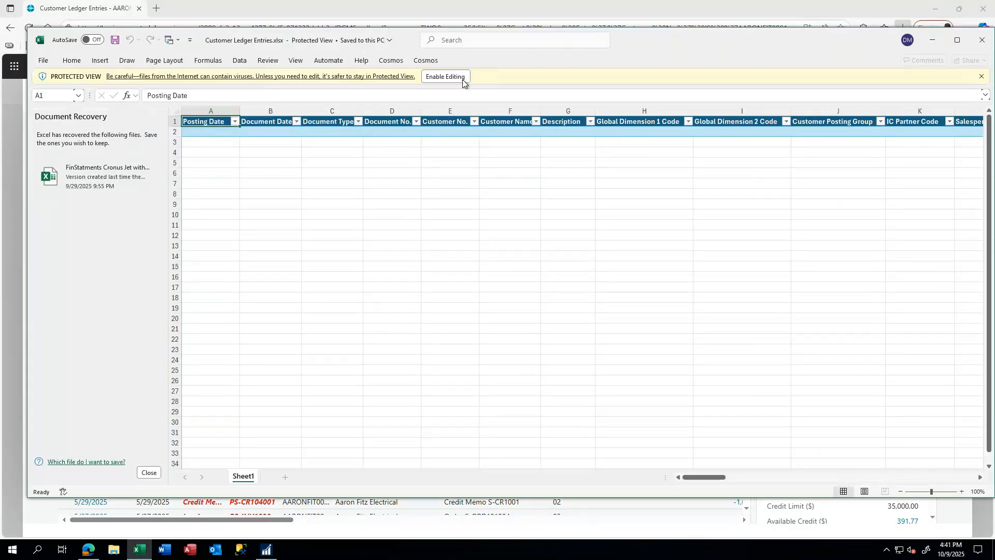
pyautogui.click(454, 76)
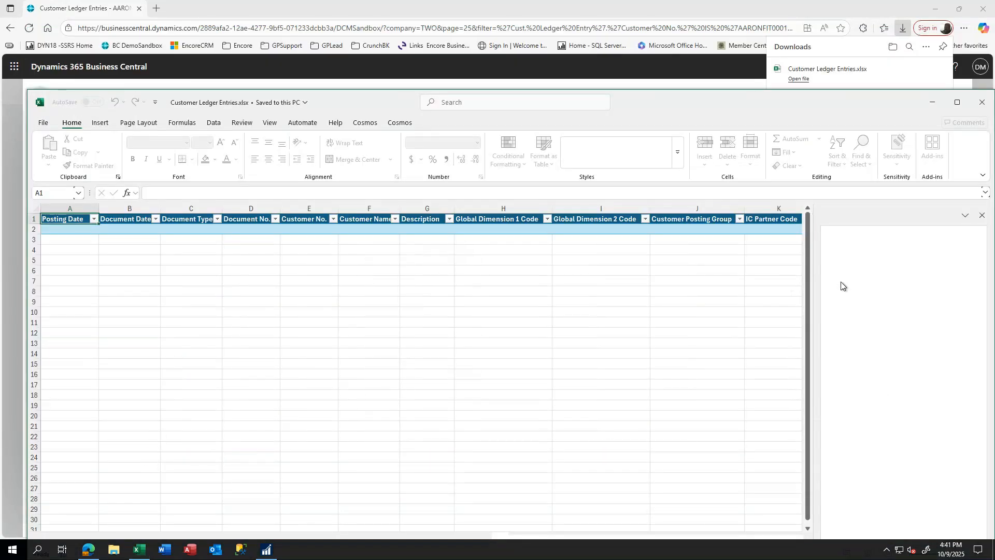
pyautogui.moveTo(799, 98); pyautogui.dragTo(777, 38)
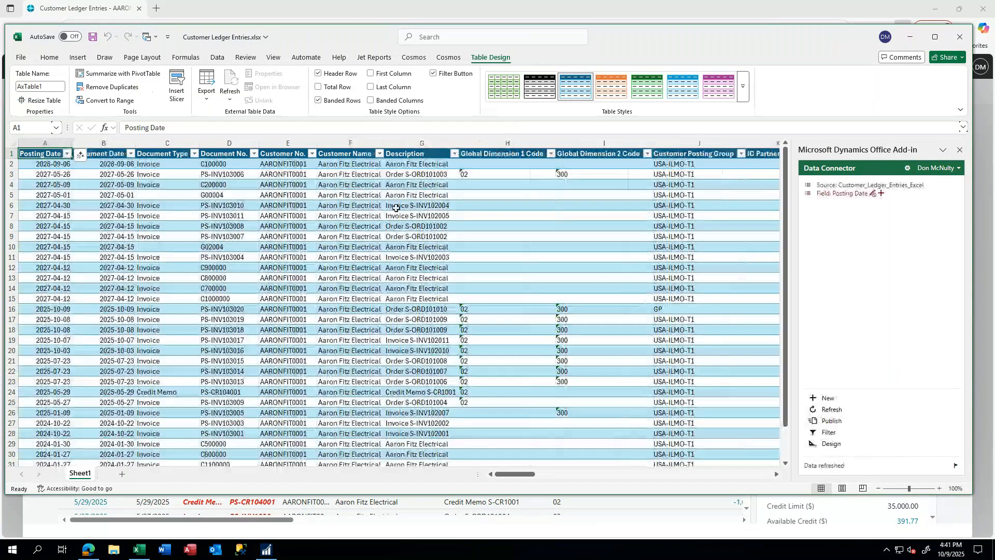
# Step: Replace the Description of the 9/6/2028 invoice with an "ordered by" note naming the person, and publish the change to Business Central
pyautogui.click(284, 163)
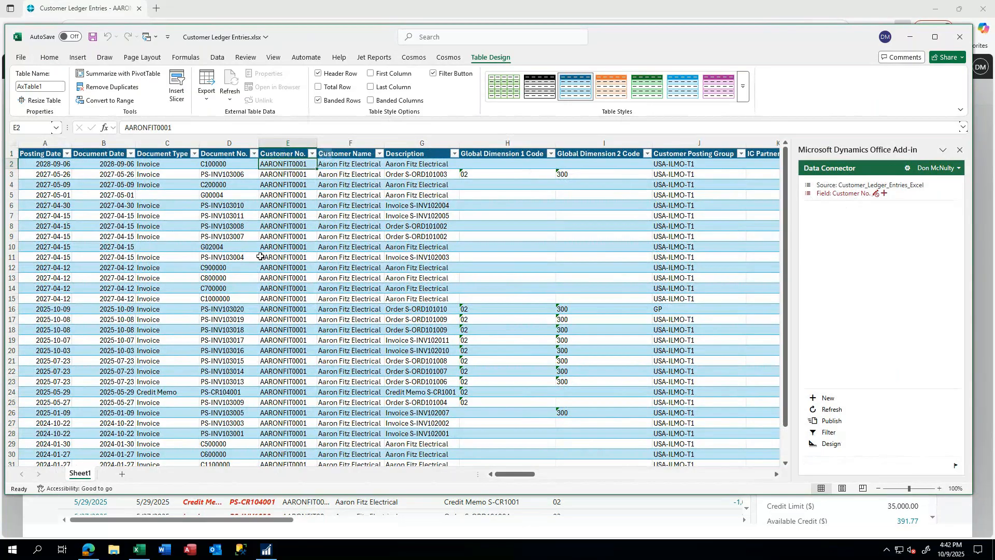
pyautogui.click(388, 165)
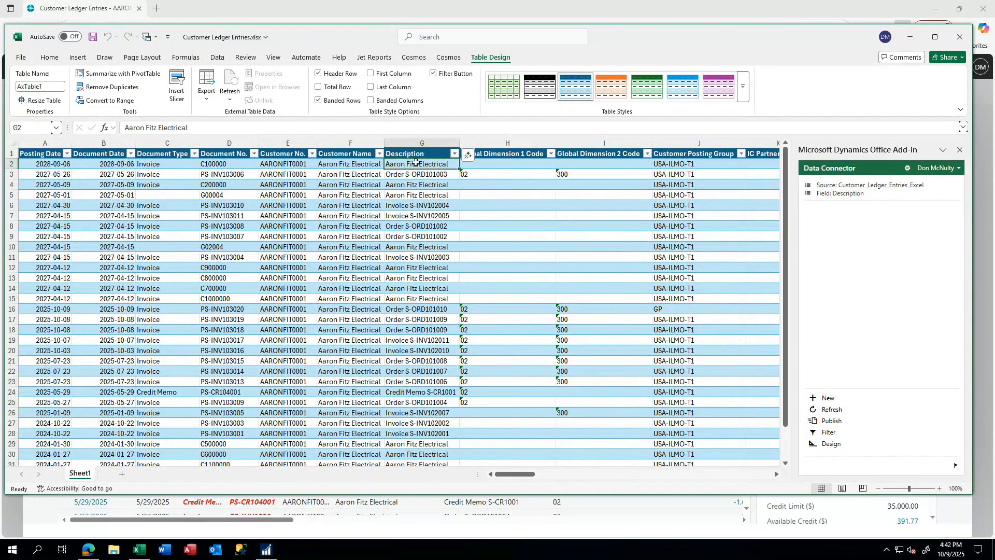
pyautogui.write('ord')
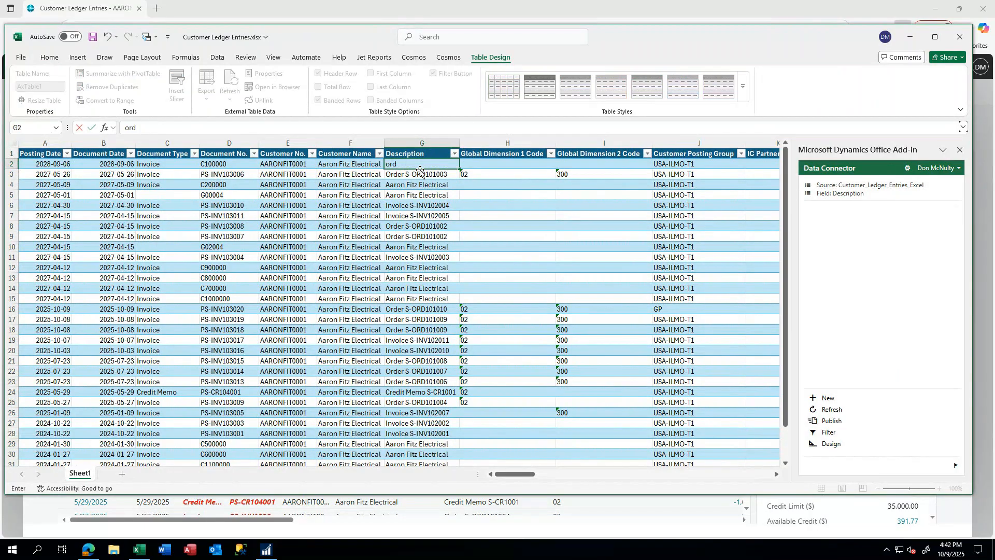
pyautogui.write('ered by Don')
pyautogui.press('Return')
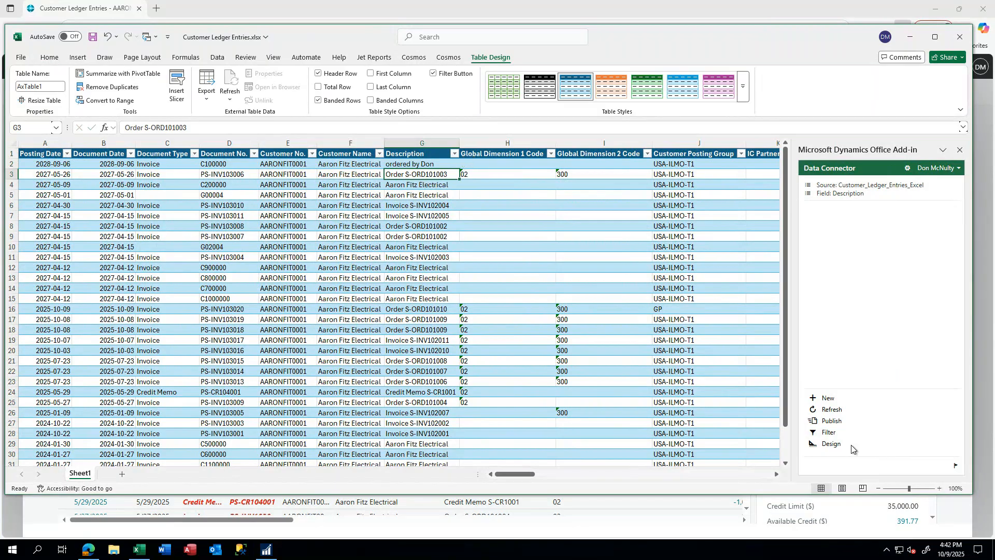
pyautogui.click(825, 421)
pyautogui.click(424, 165)
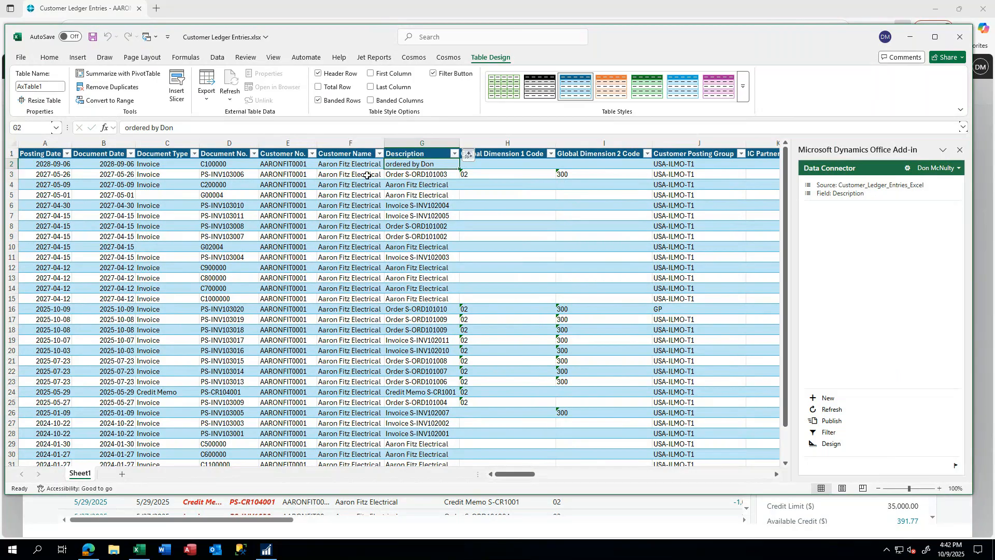
# Step: Switch to Business Central and reopen the Aaron Fitz Electrical ledger entries from the customer balance to check the published description
pyautogui.click(336, 527)
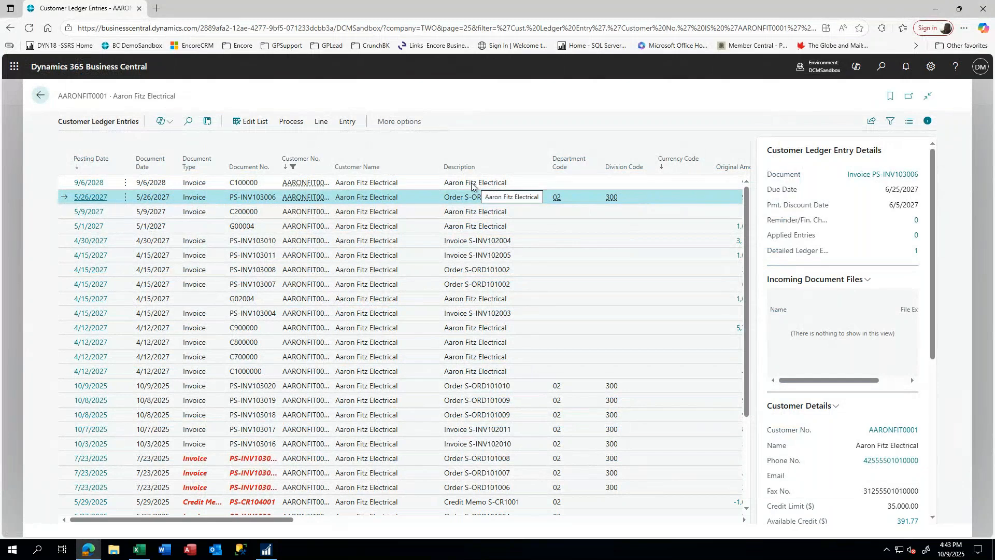
pyautogui.click(40, 95)
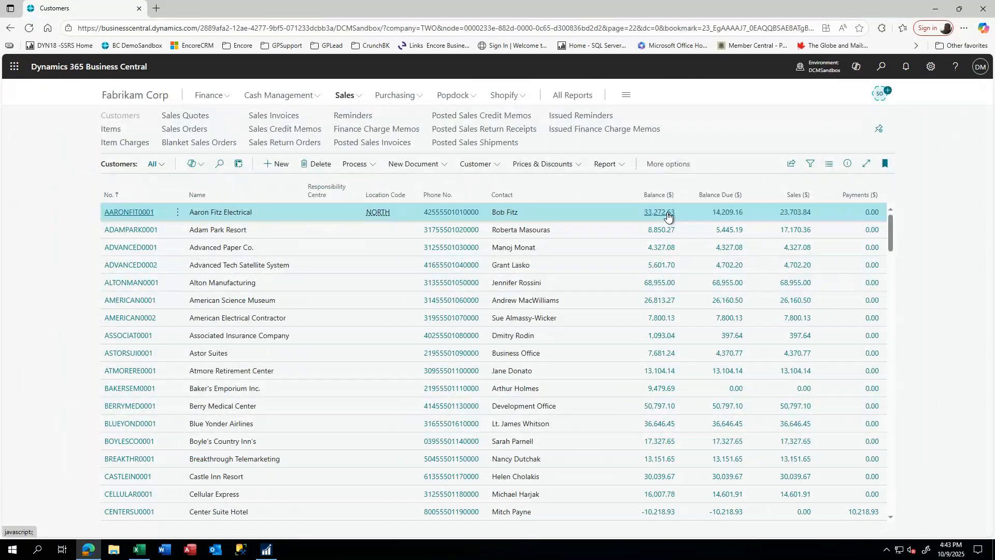
pyautogui.click(668, 218)
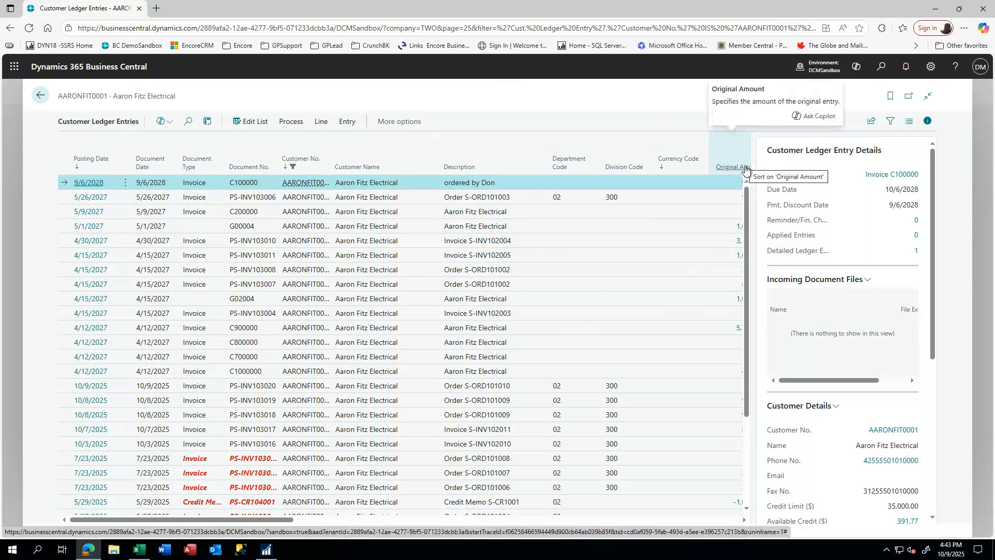
# Step: Export the ledger entries for viewing in Excel, dismiss the duplicate workbook warning, and close the previously edited workbook without saving
pyautogui.click(872, 123)
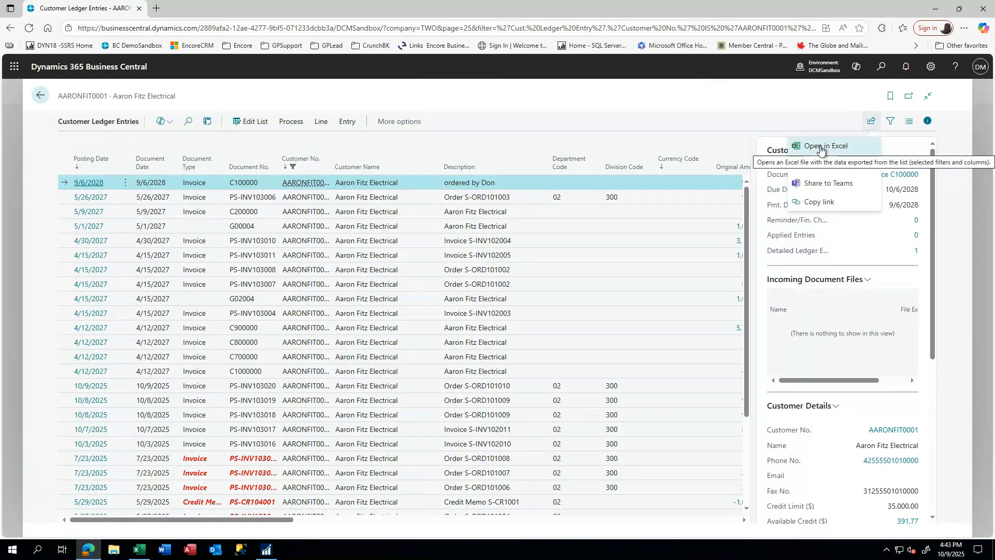
pyautogui.click(820, 147)
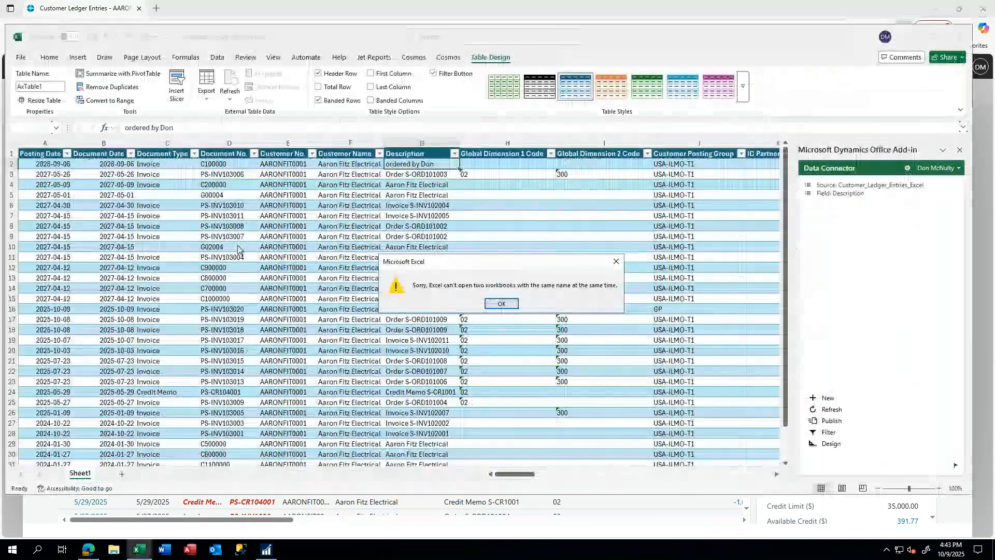
pyautogui.press('Return')
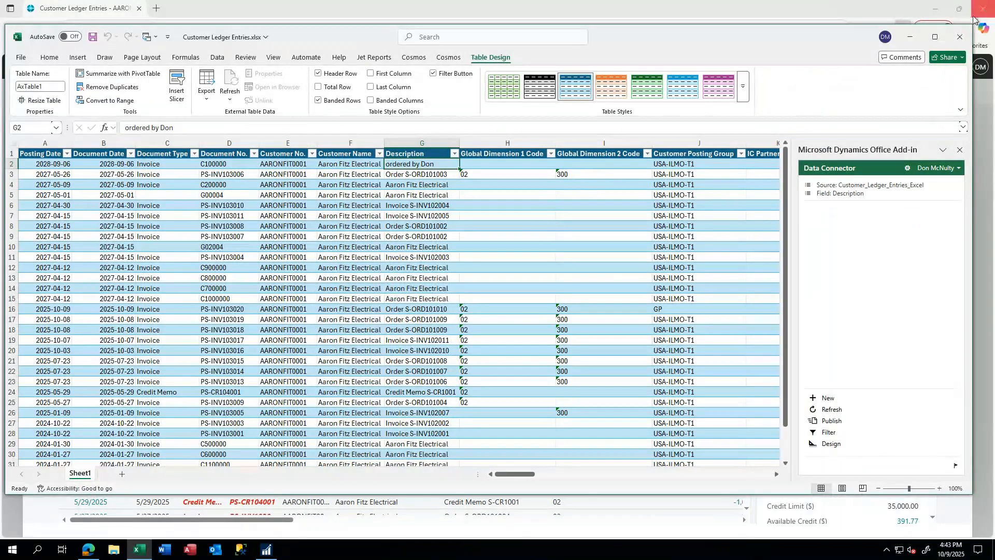
pyautogui.click(959, 37)
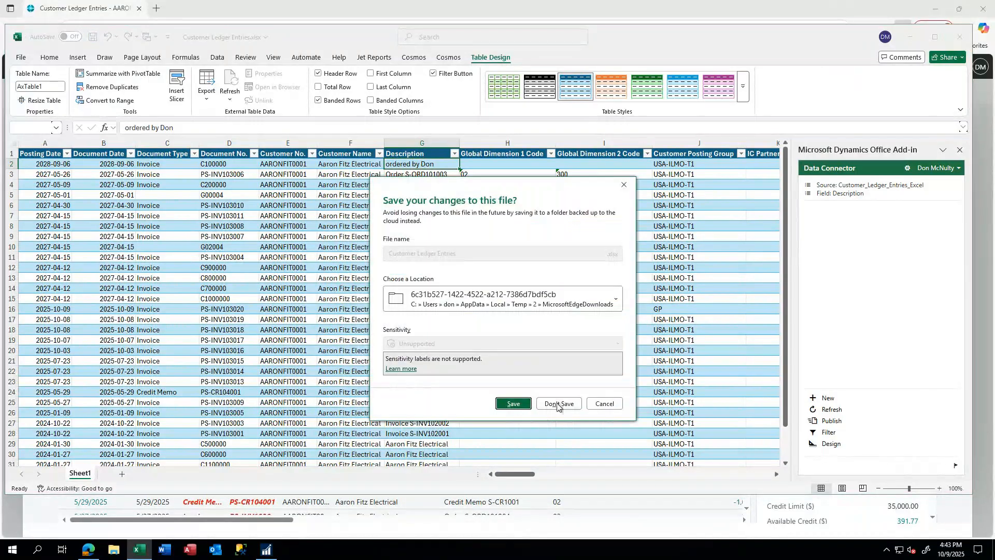
pyautogui.click(558, 403)
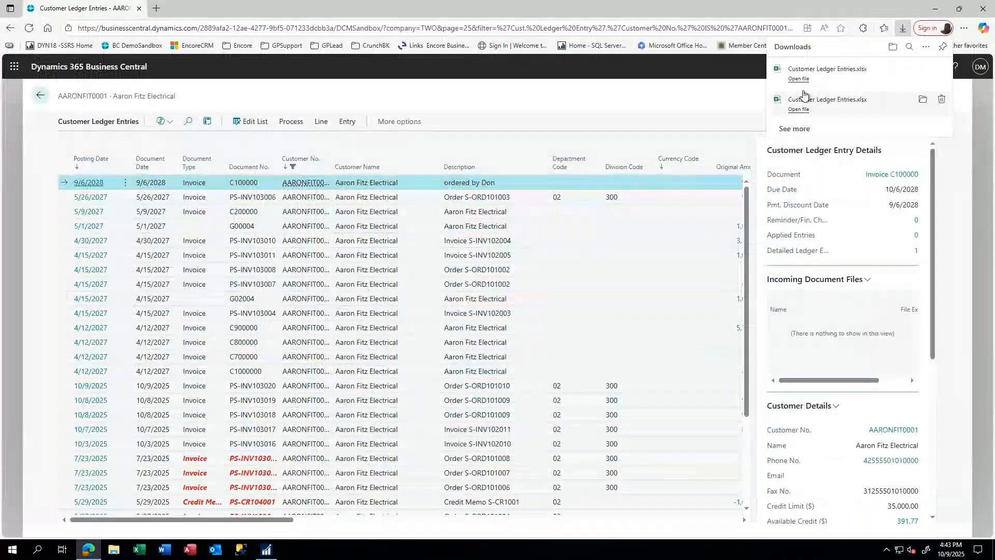
# Step: Open the newly exported Customer Ledger Entries workbook and check the sum of the Amount values in rows 4 to 7
pyautogui.click(805, 79)
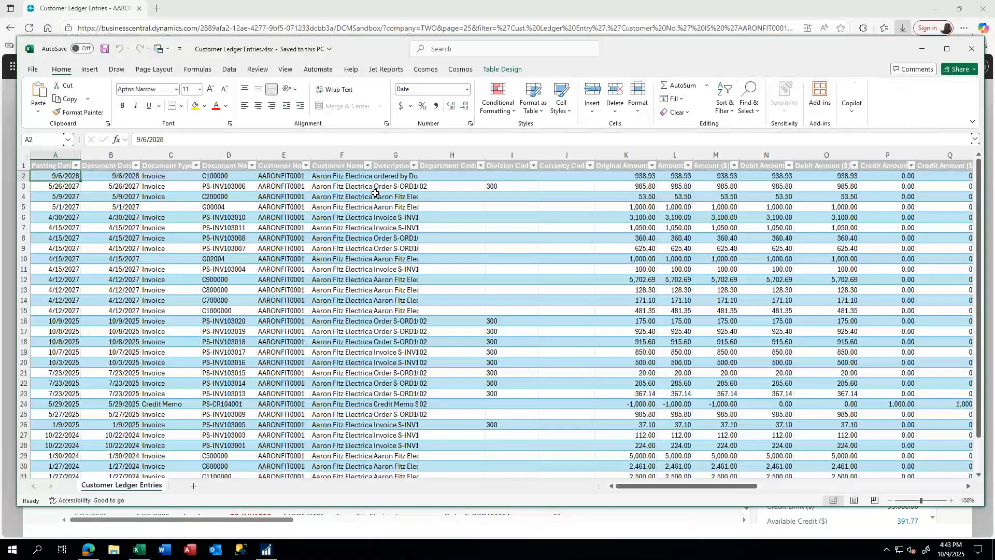
pyautogui.moveTo(674, 196); pyautogui.dragTo(676, 228)
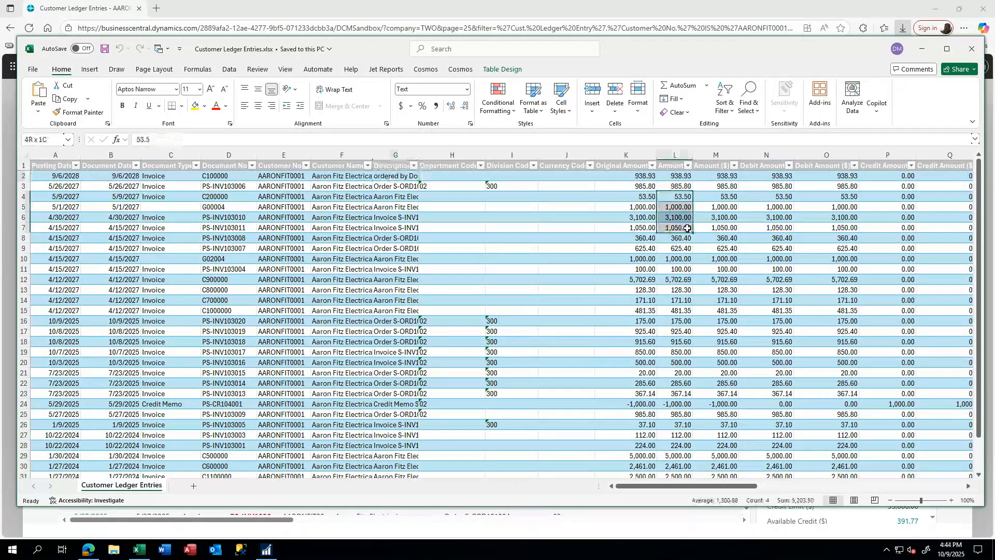
pyautogui.click(618, 329)
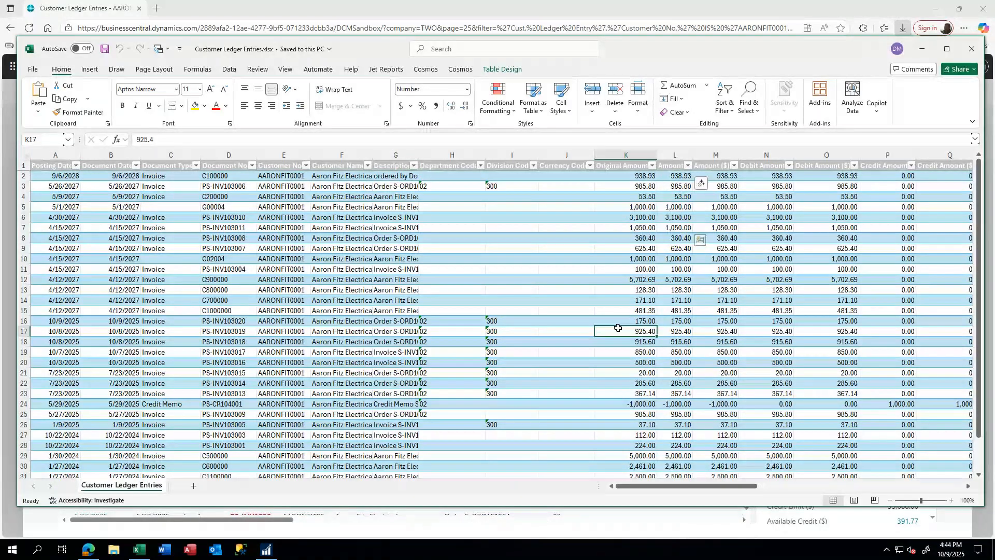
# Step: Autofit the widths of columns F to J, Customer Name through Currency Code, in the exported ledger entries worksheet
pyautogui.click(396, 352)
pyautogui.click(343, 353)
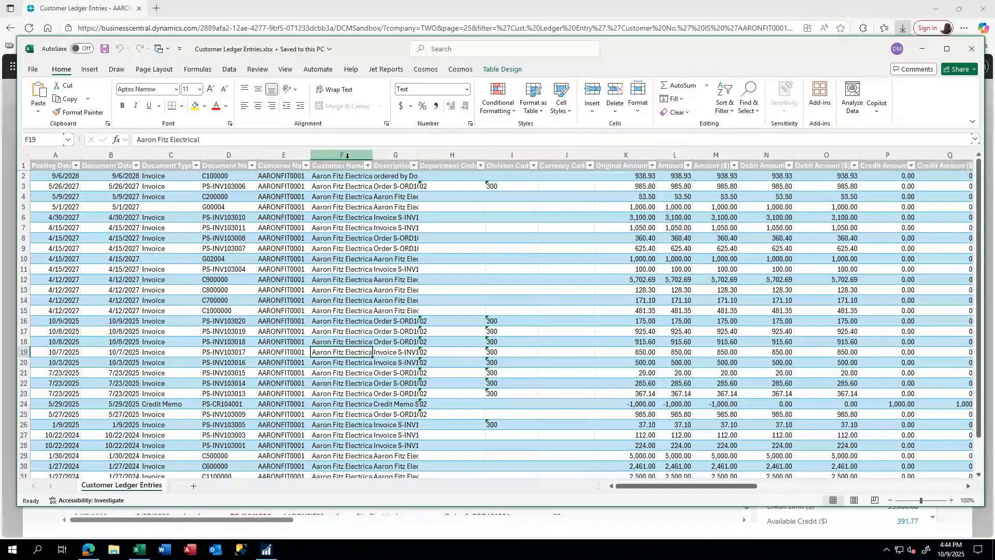
pyautogui.moveTo(347, 156); pyautogui.dragTo(596, 172)
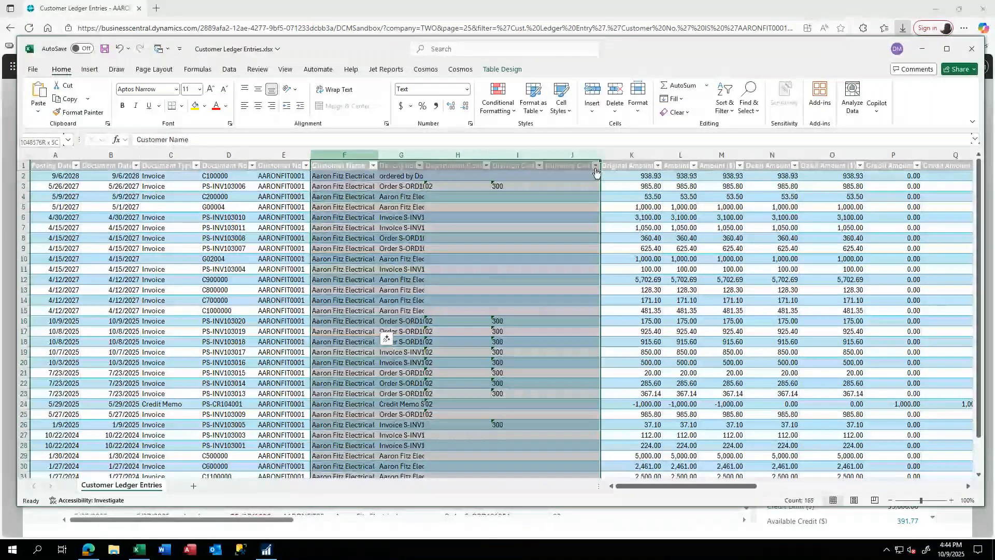
pyautogui.doubleClick(600, 155)
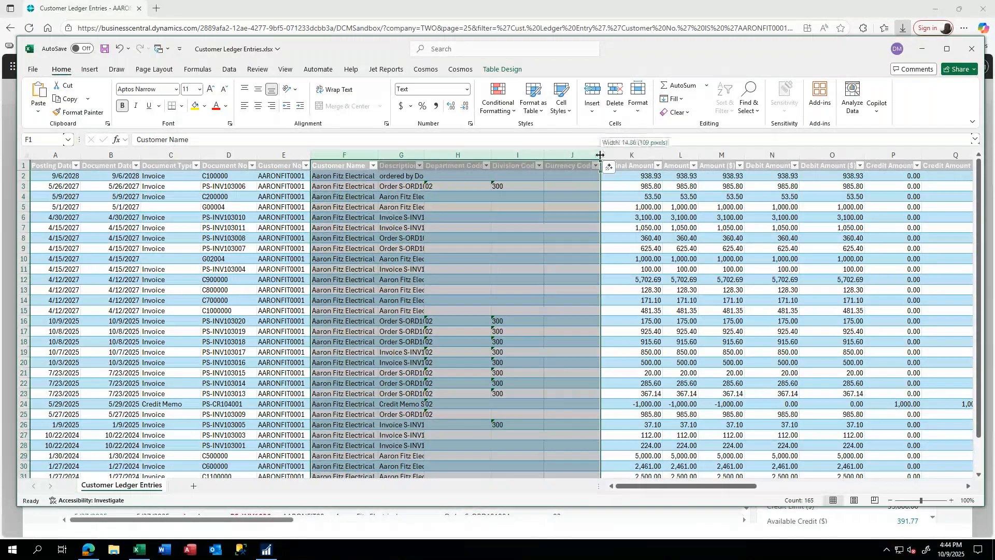
pyautogui.doubleClick(599, 154)
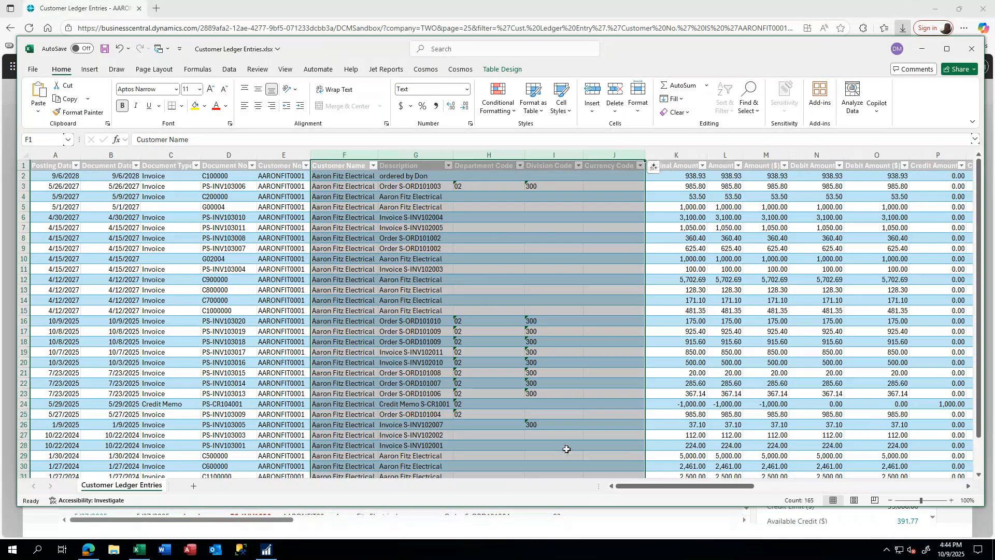
# Step: Switch back to Business Central and look through the Aaron Fitz Electrical ledger entries, including the original, debit, credit and remaining amount columns
pyautogui.click(920, 49)
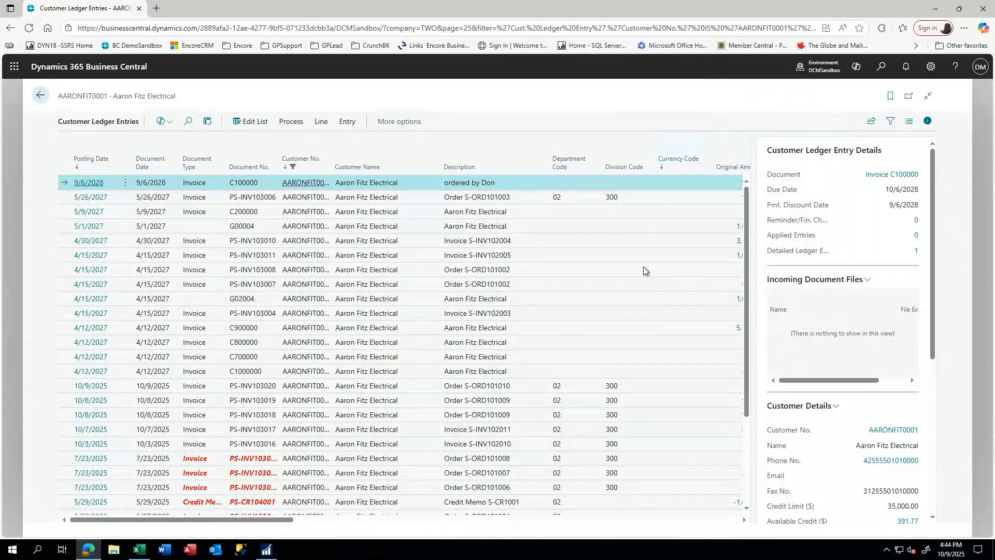
pyautogui.scroll(-3, 564, 336)
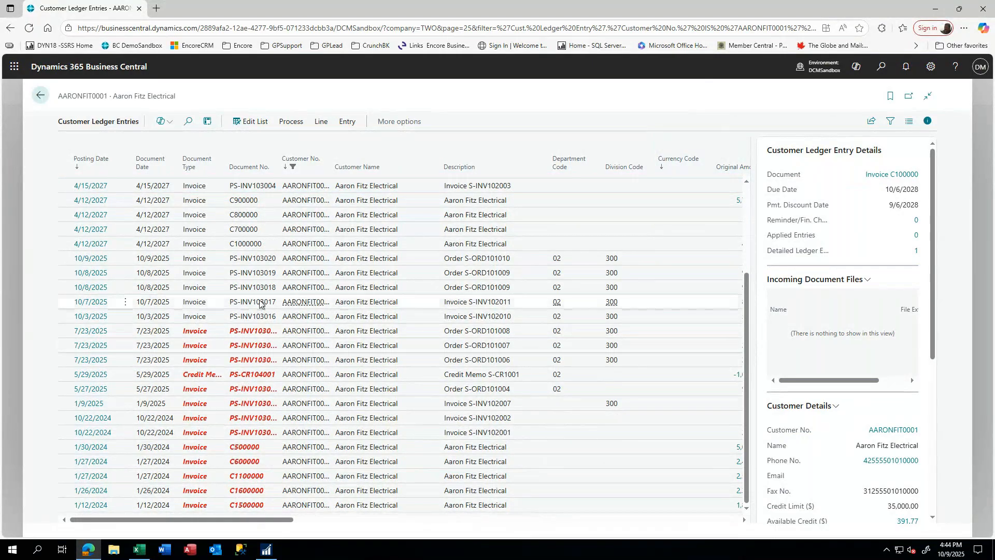
pyautogui.scroll(3, 266, 303)
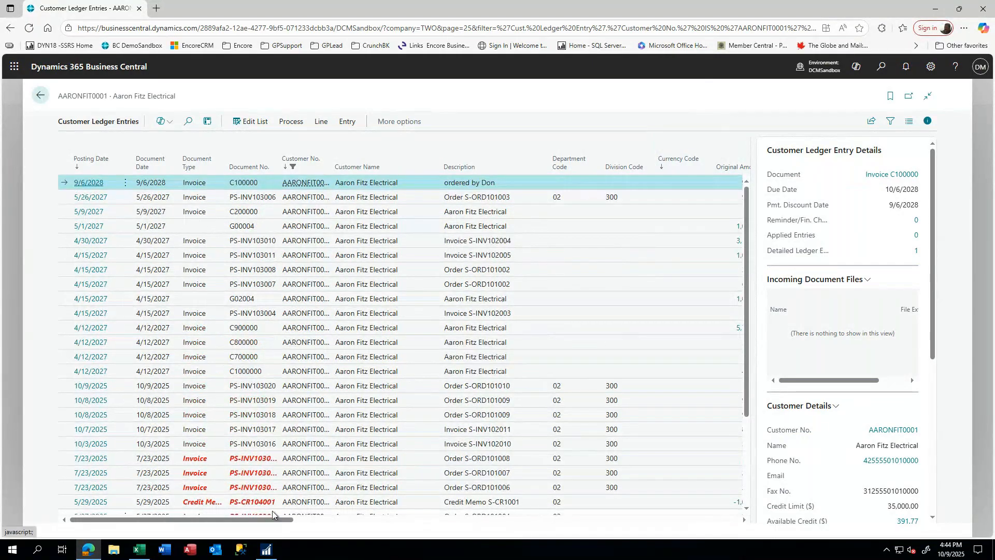
pyautogui.moveTo(270, 524); pyautogui.dragTo(464, 531)
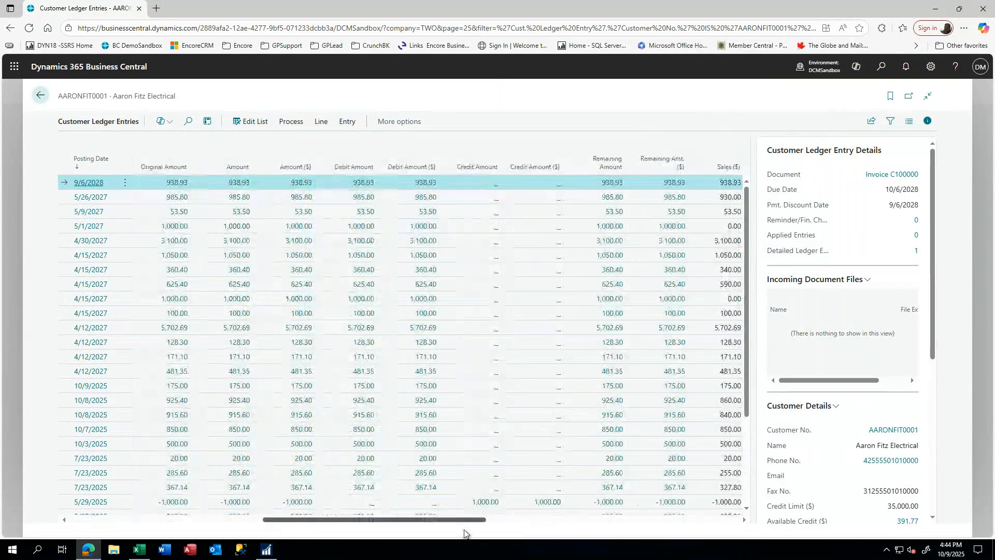